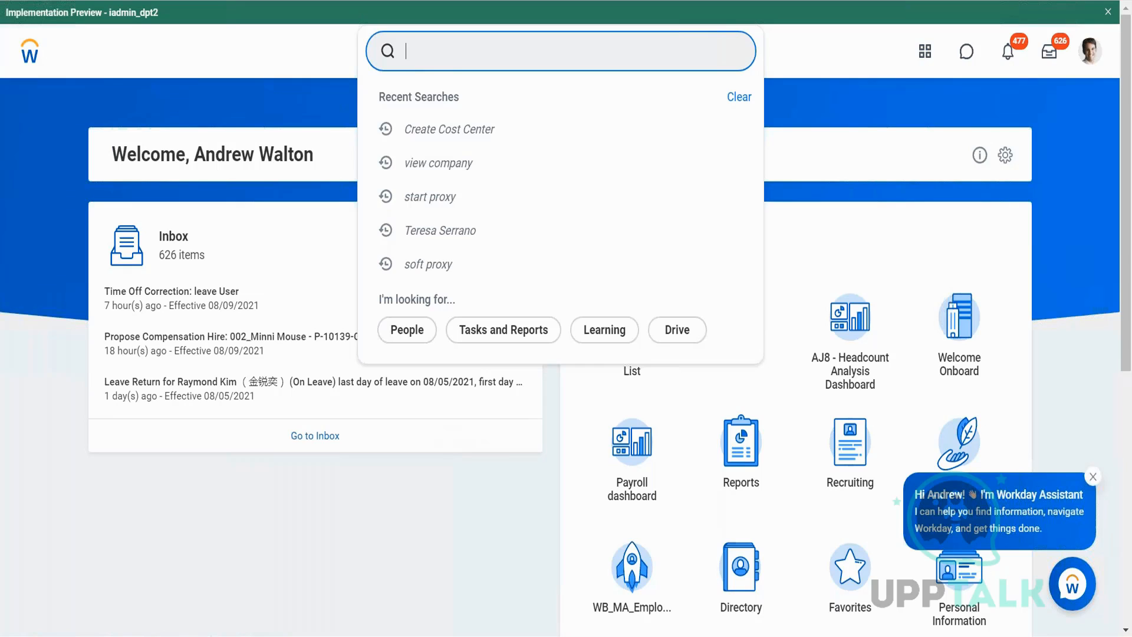
- Search for "all functional" and open the All Functional Areas data source
text(all funcational)
key(Return)
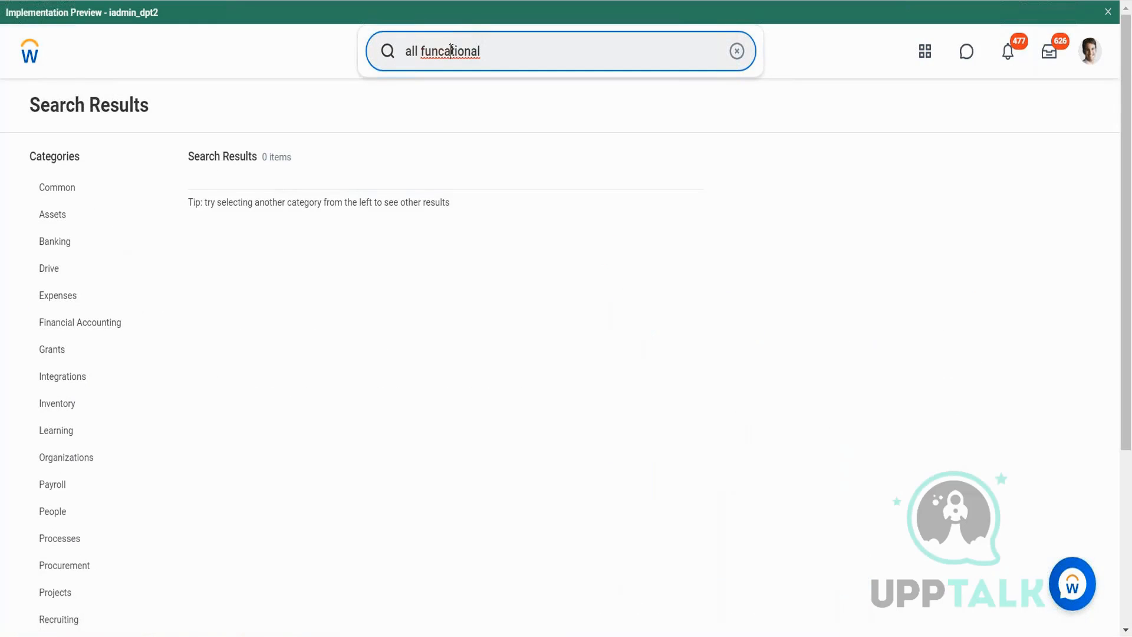
click(451, 51)
key(BackSpace)
key(Return)
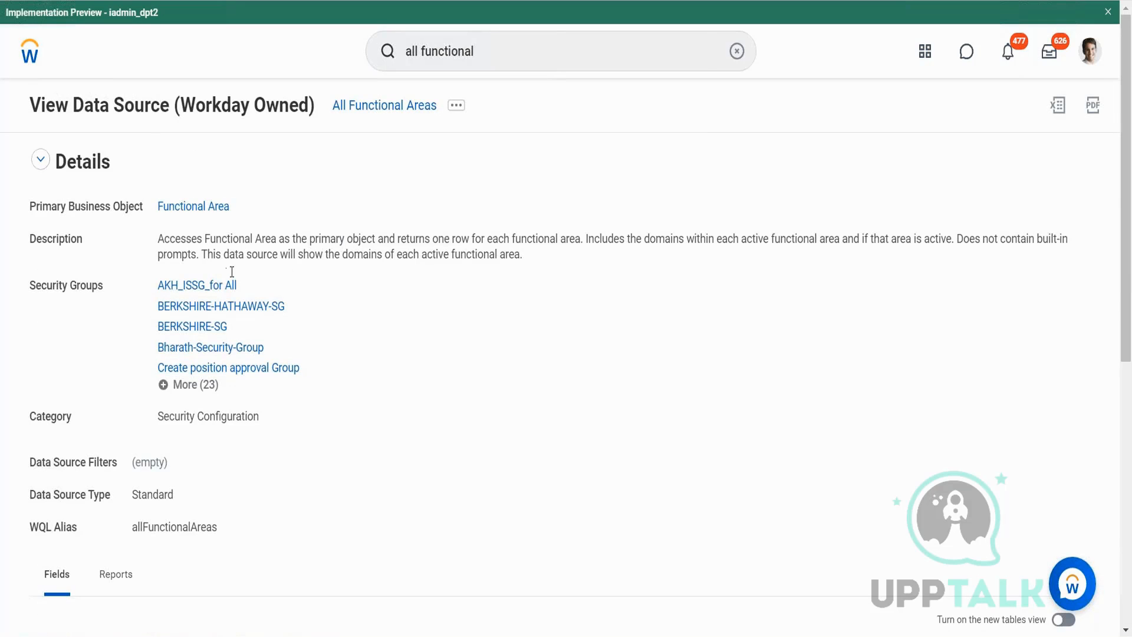
- Shorten the search term to "functional" and open the Functional Areas report
click(424, 49)
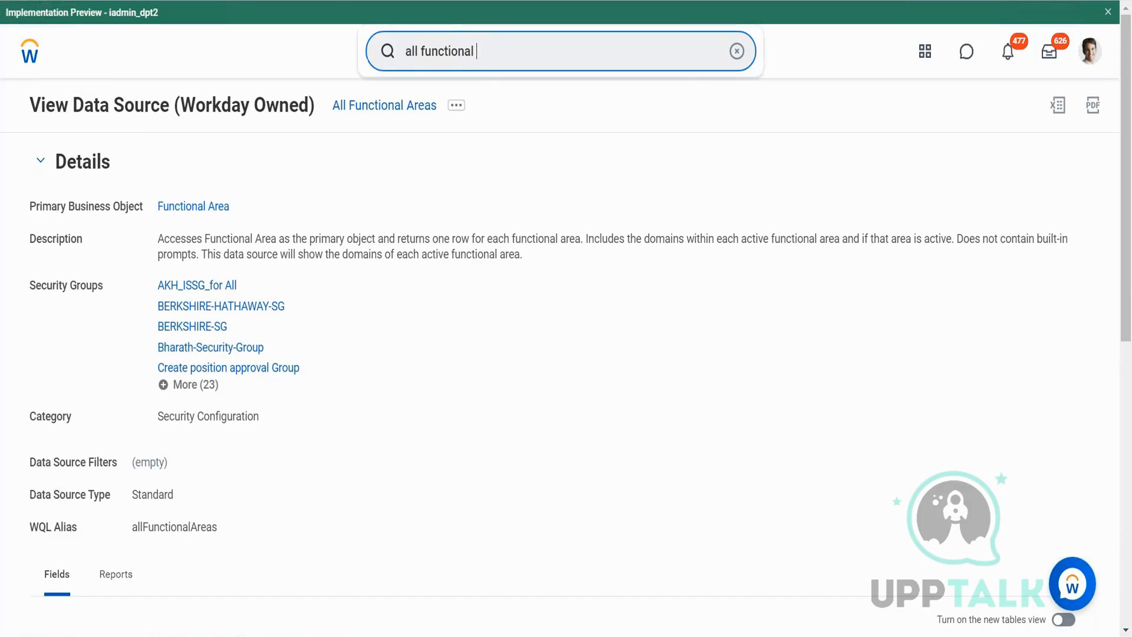
key(BackSpace)
key(BackSpace)
key(BackSpace)
key(BackSpace)
click(460, 191)
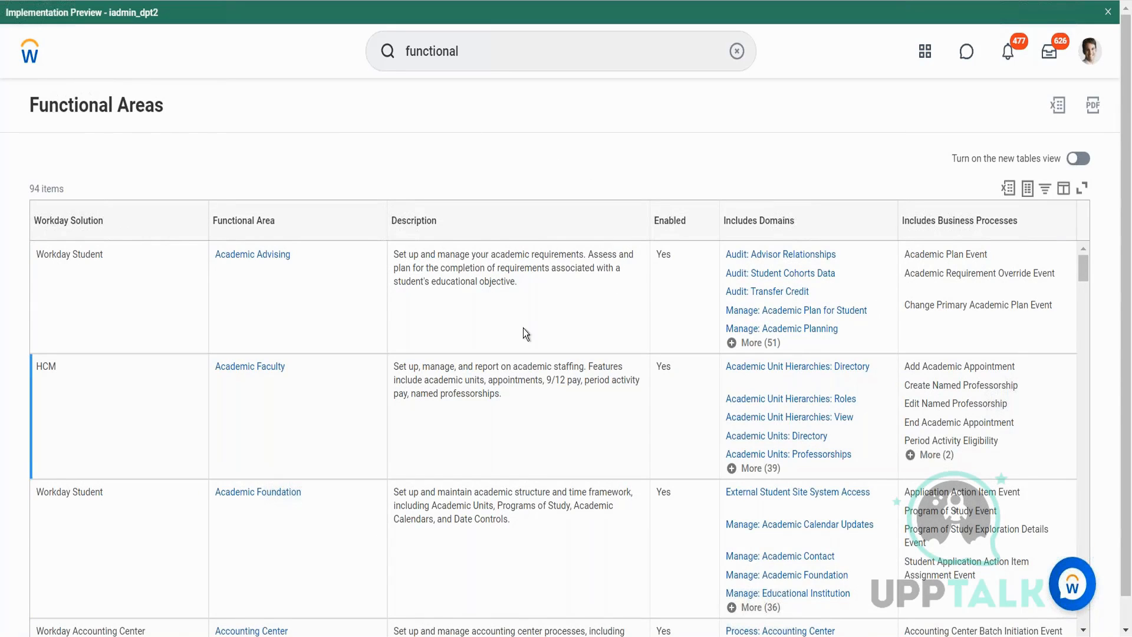
- Filter the report's functional areas to Time Tracking, Time Tracking Calculations and Time Tracking Hub
scroll(512, 342, down, 15)
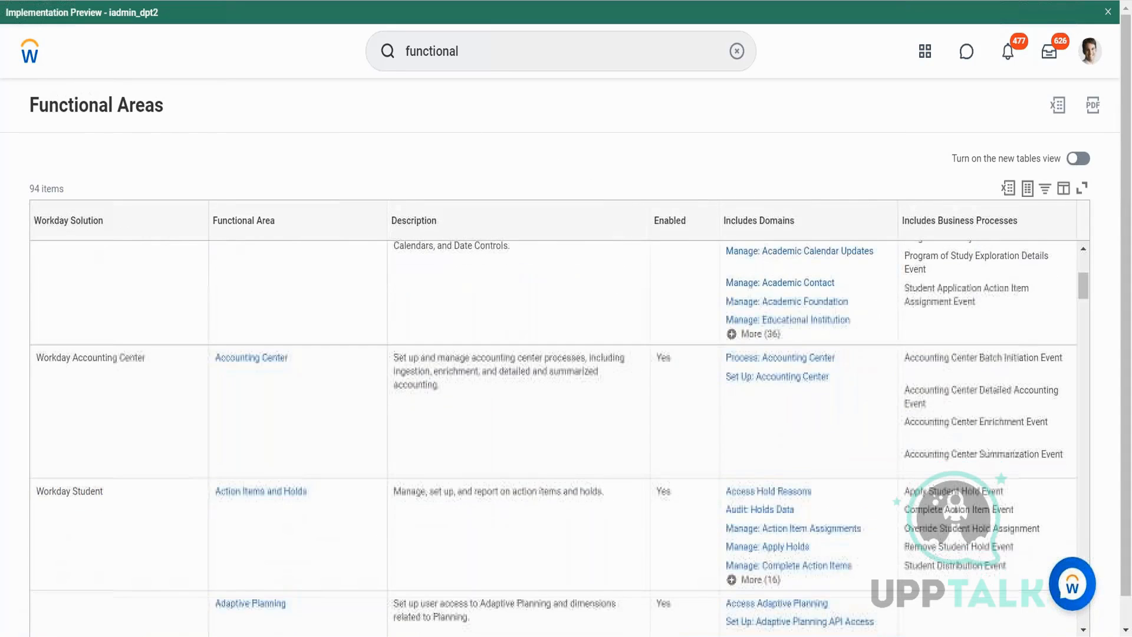
scroll(658, 474, down, 12)
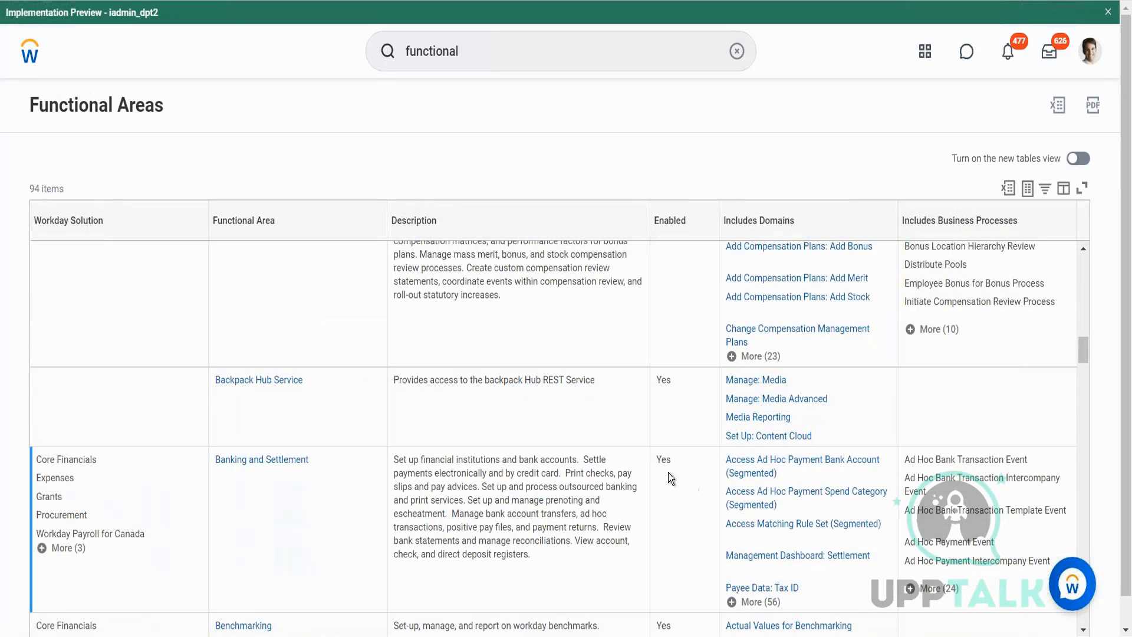
scroll(402, 349, down, 5)
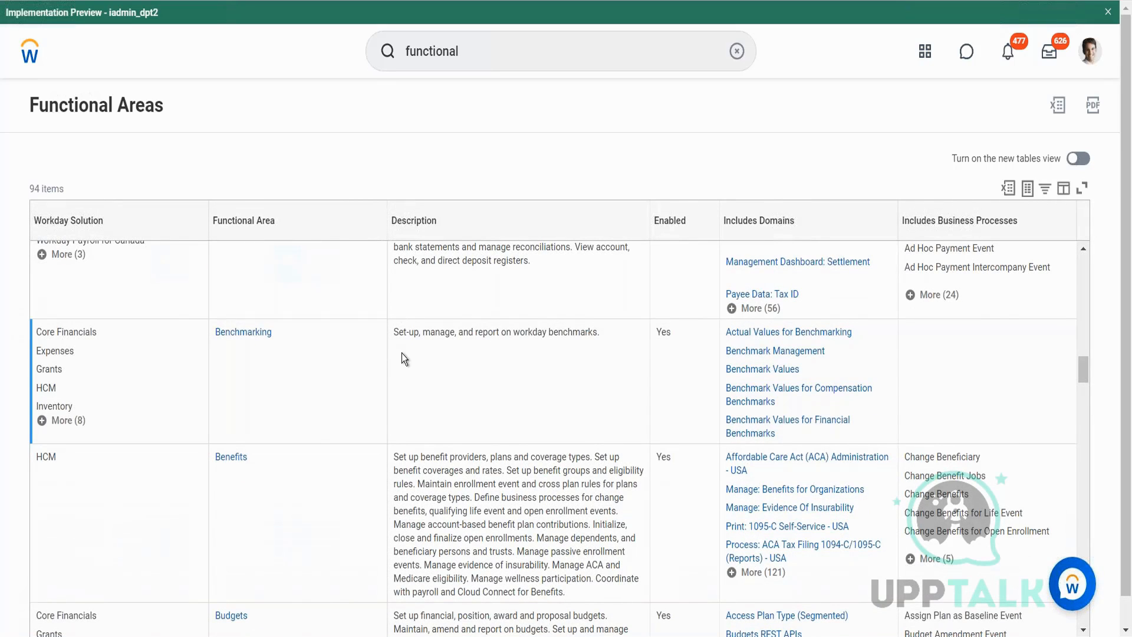
click(322, 221)
click(303, 448)
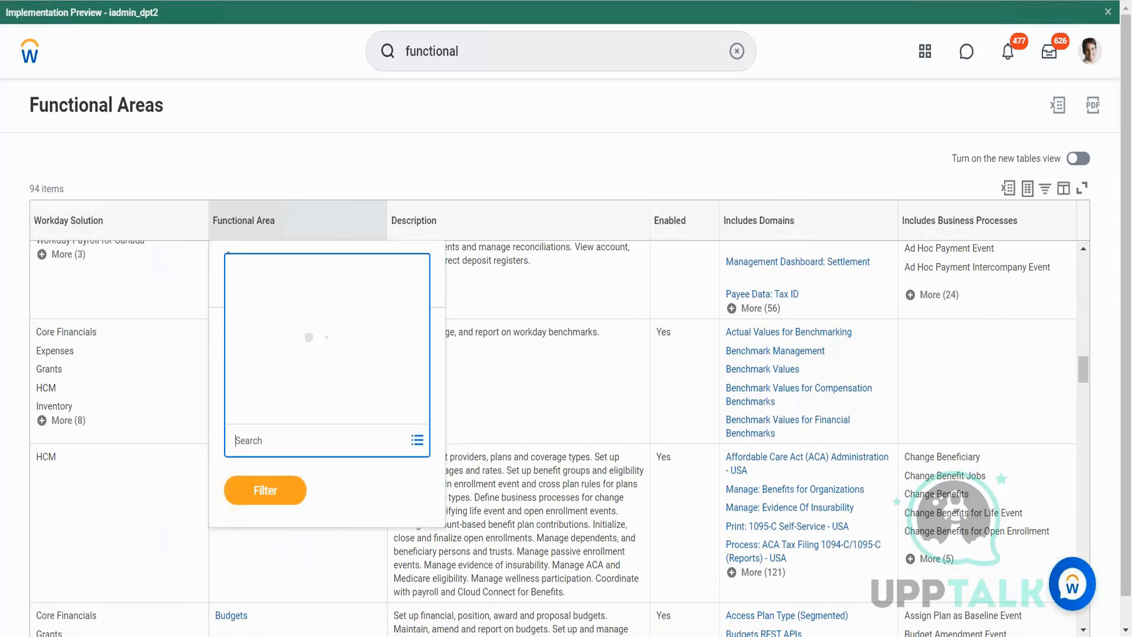
text(Time)
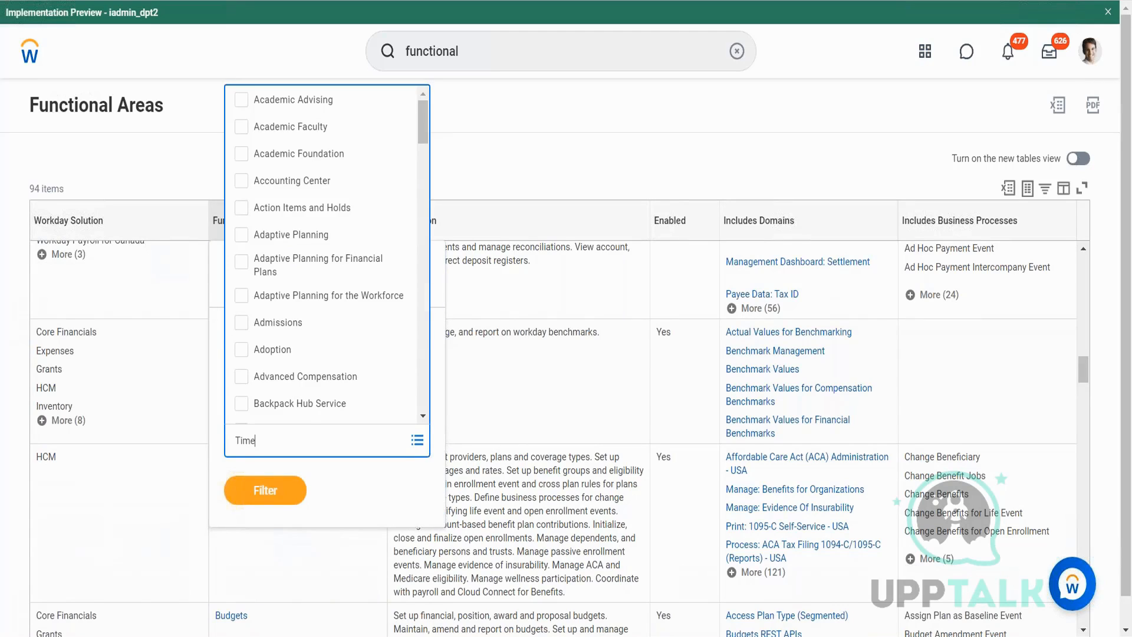
key(Return)
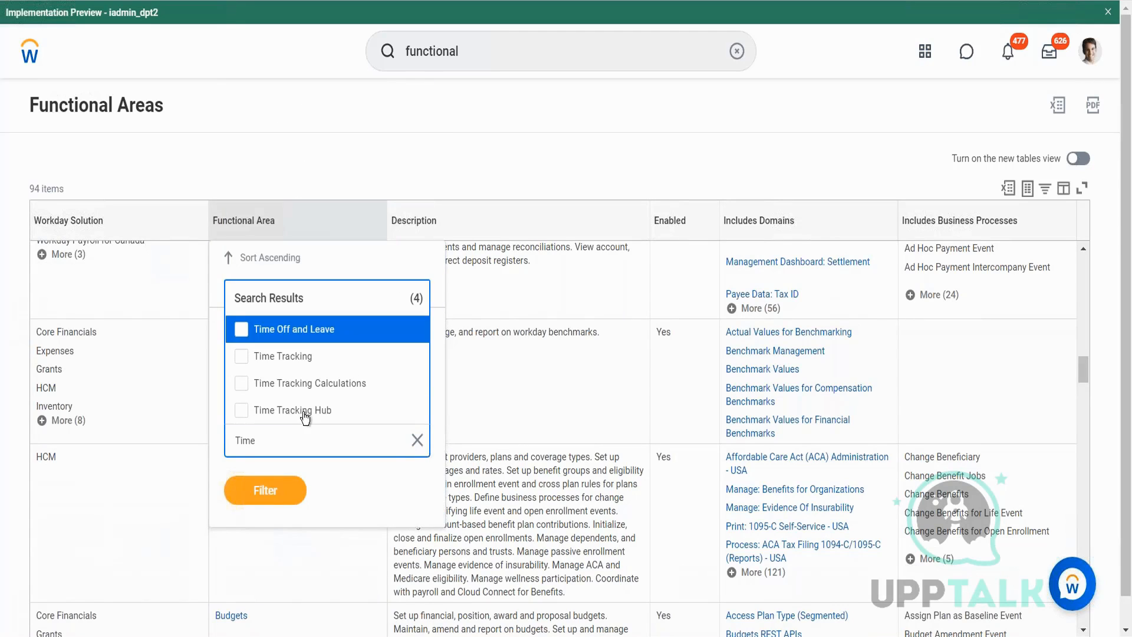
click(304, 361)
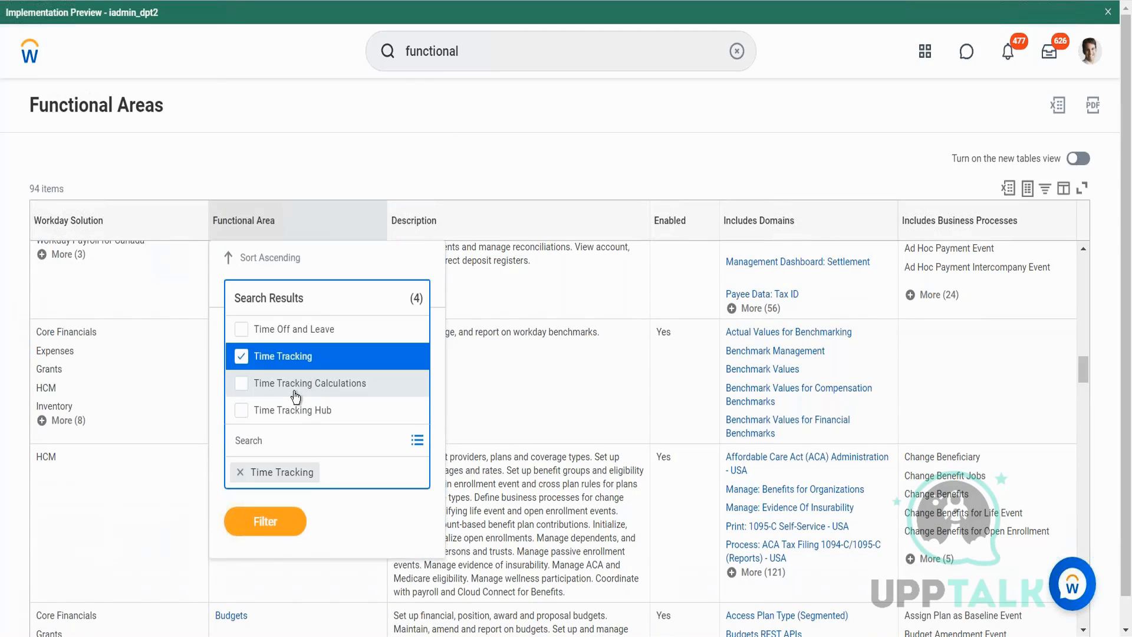
click(298, 383)
click(292, 412)
click(266, 577)
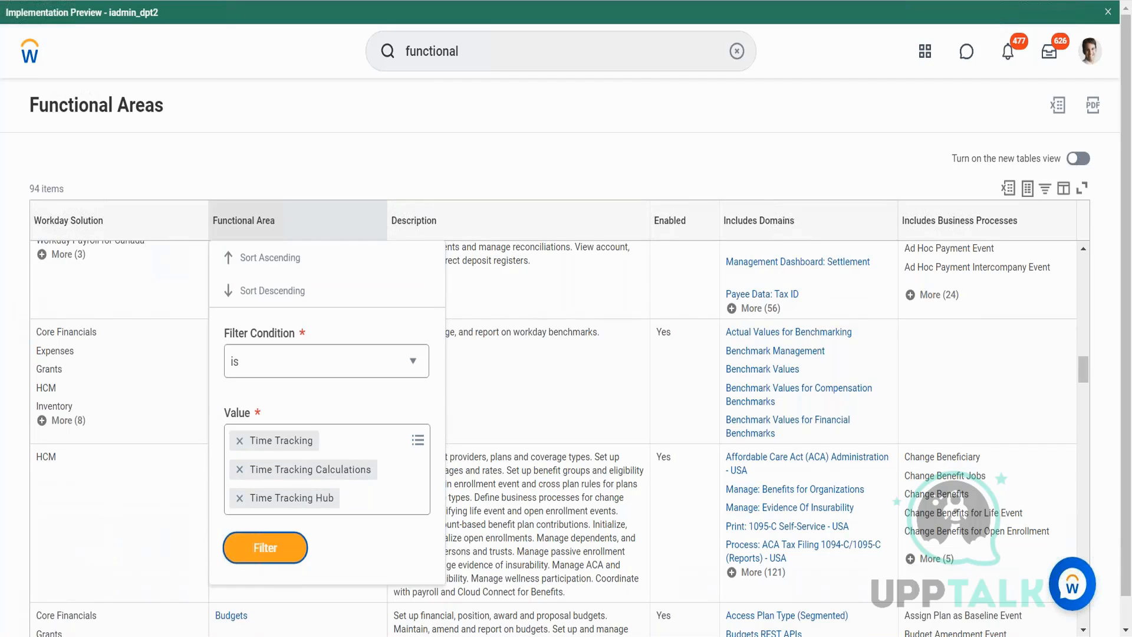
click(264, 546)
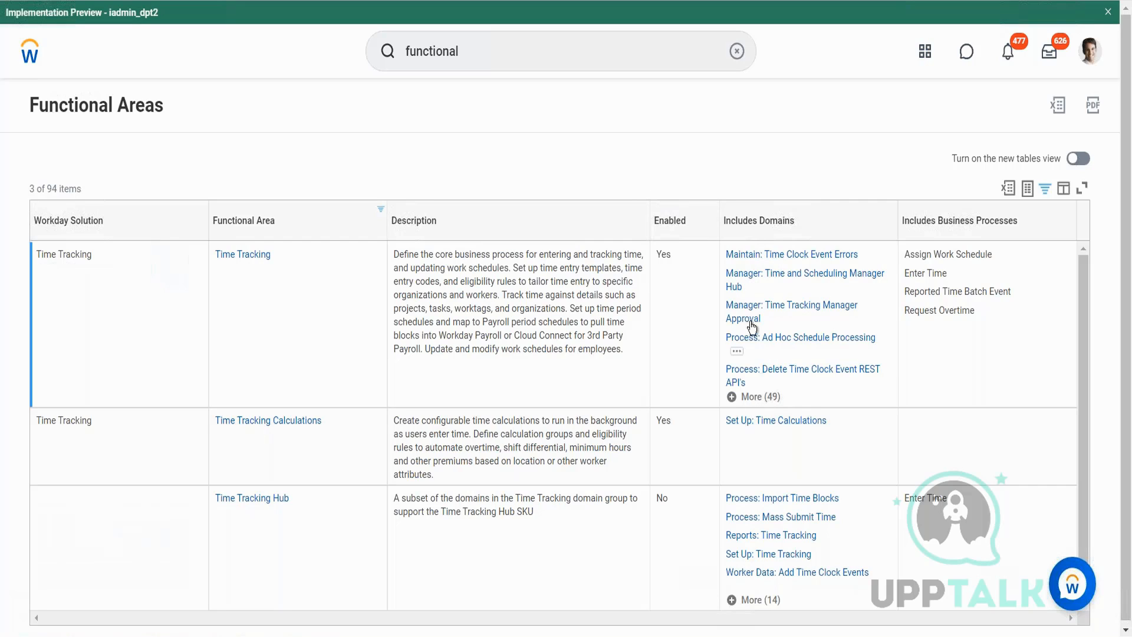
- Expand the full domain list of the Time Tracking functional area and return to the home page, dismissing the assistant message
click(754, 397)
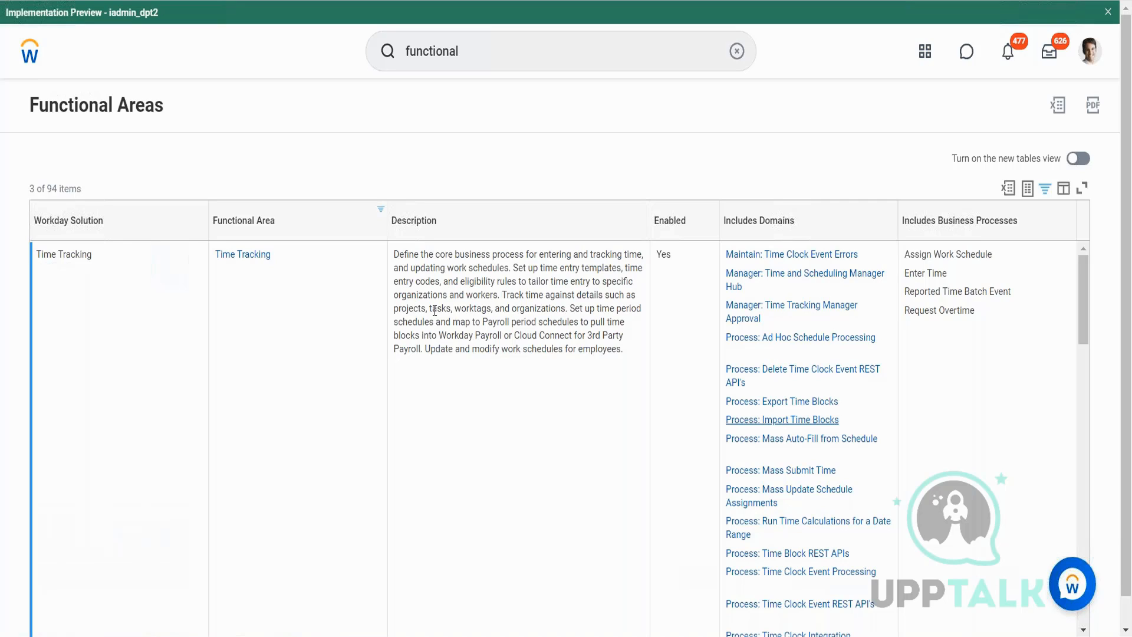
click(30, 62)
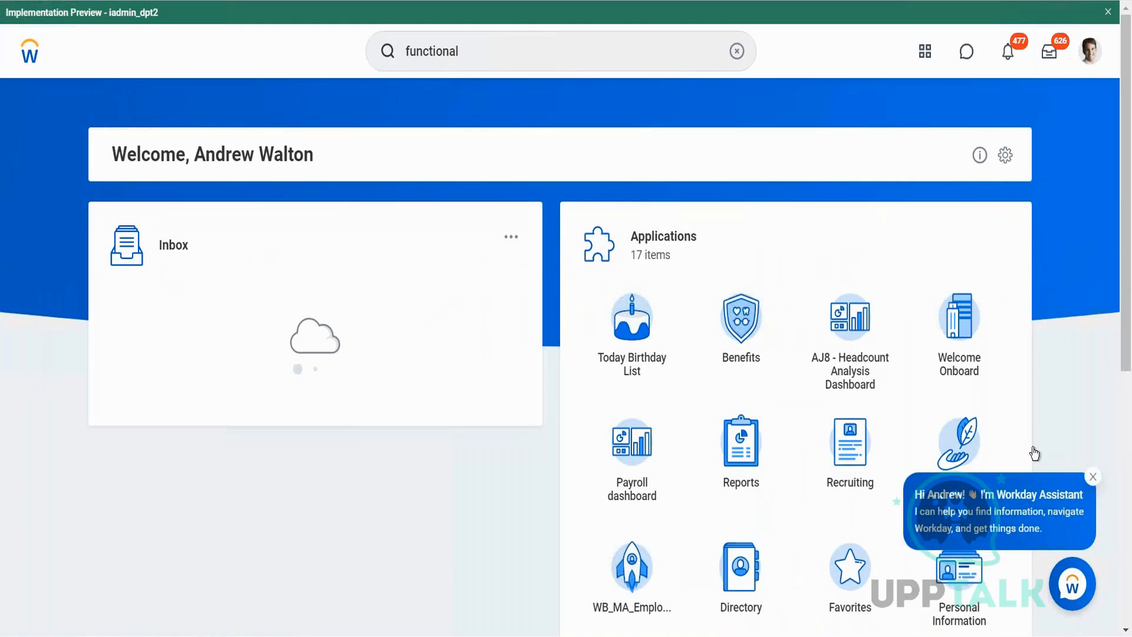
click(1095, 478)
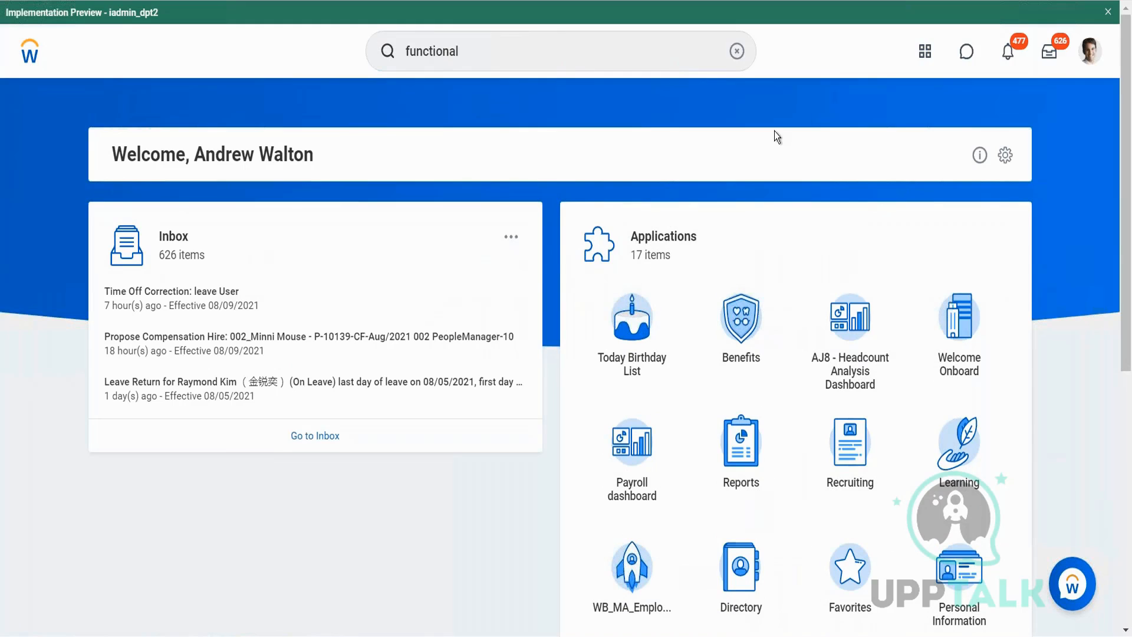
- Search for "view period schedule" and open the View Period Schedule report
click(737, 51)
click(492, 39)
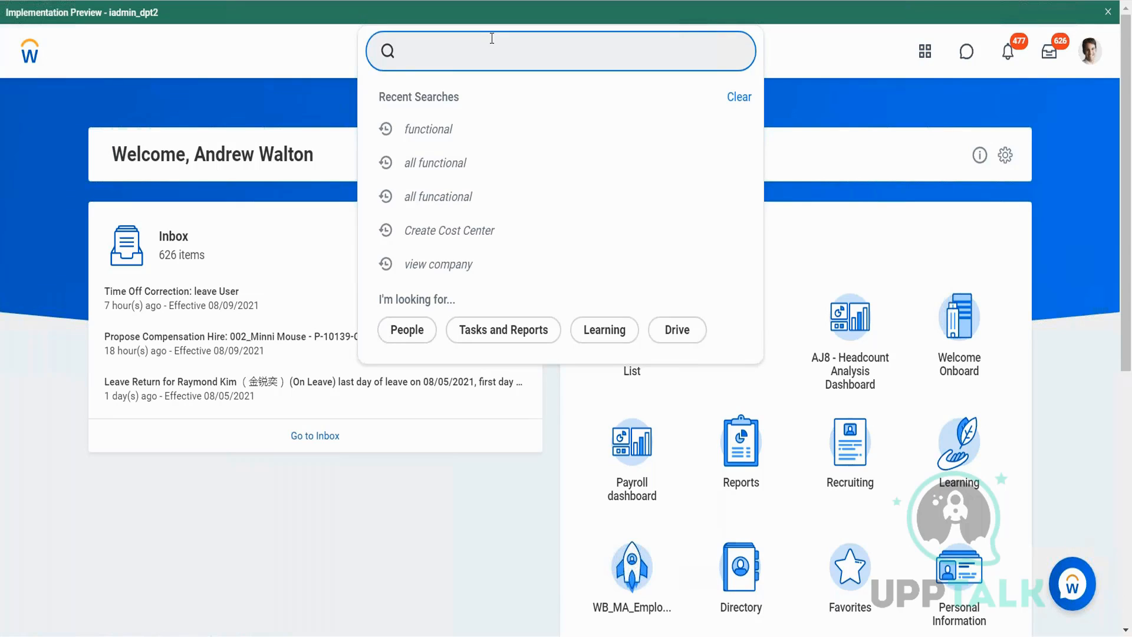
text(view pe)
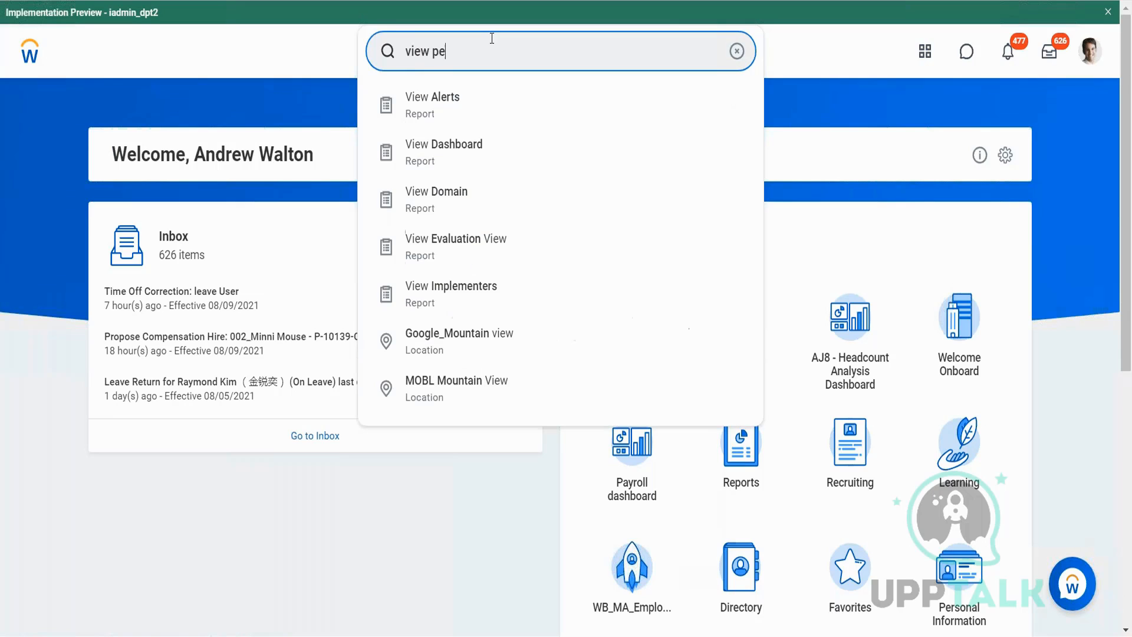
text(riod schedule)
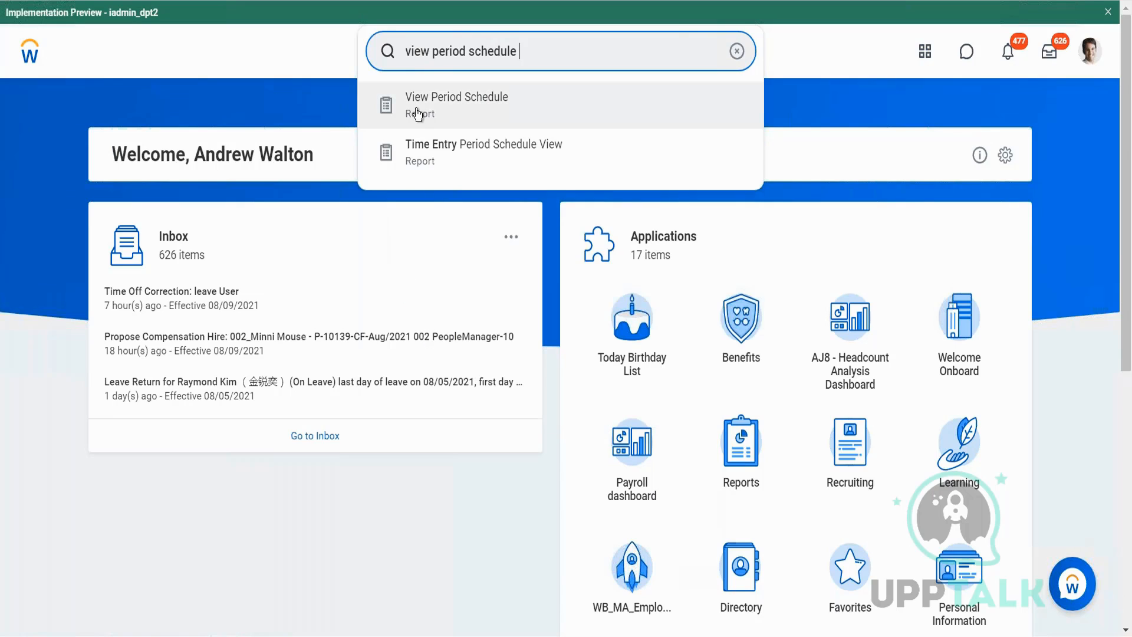
click(449, 113)
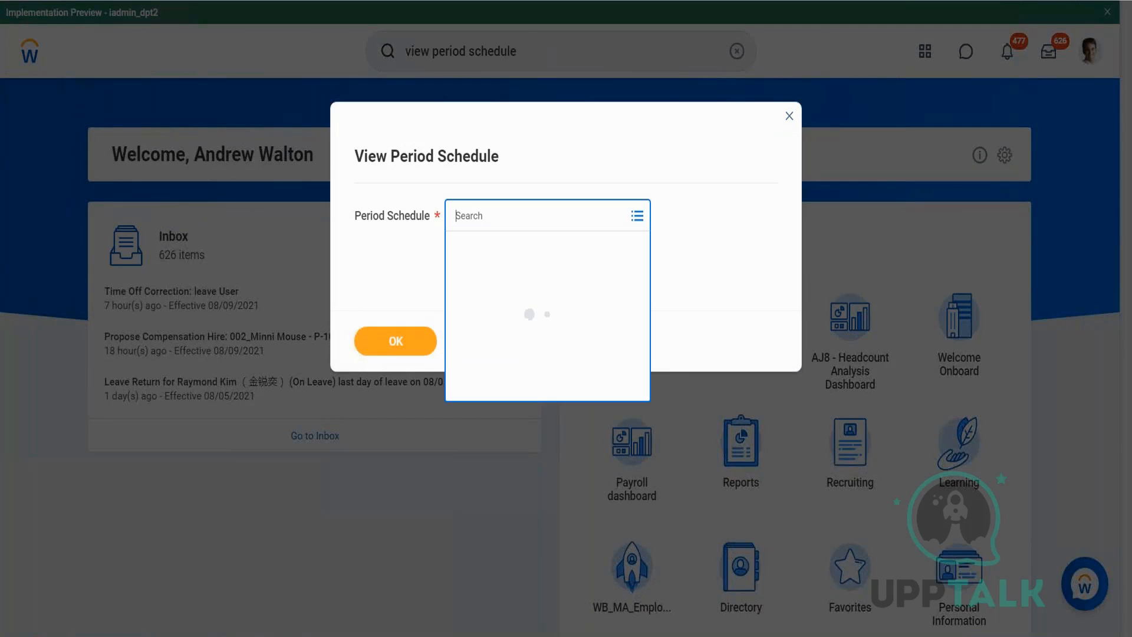
- Display the 9 1_Monthly period schedule, and leave the report without choosing another schedule
click(469, 247)
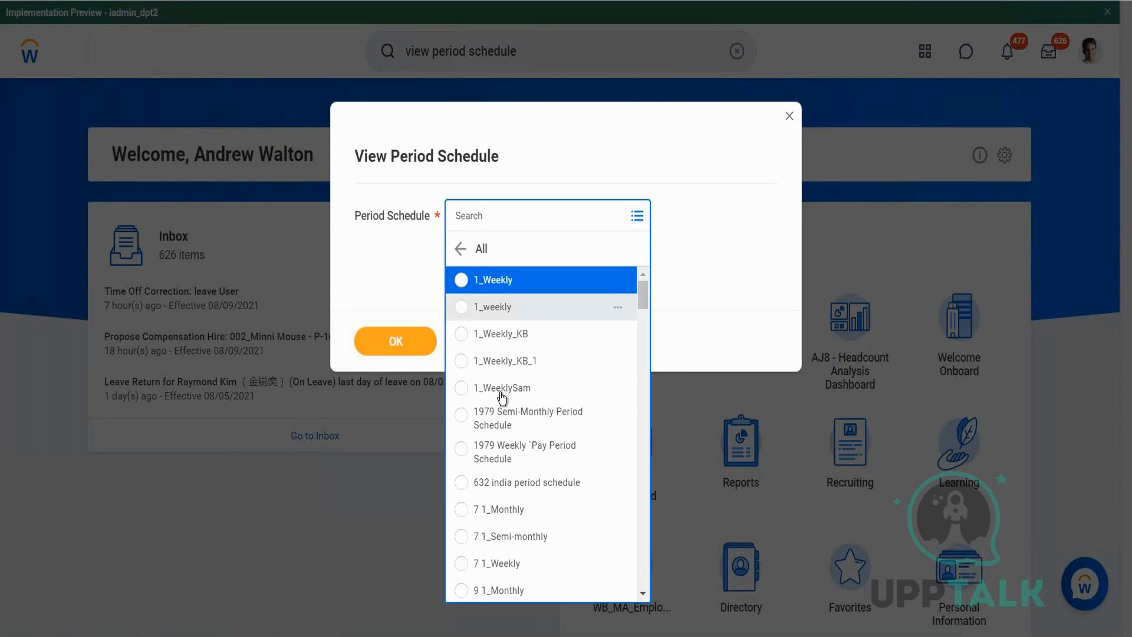
scroll(506, 398, down, 3)
scroll(496, 422, down, 2)
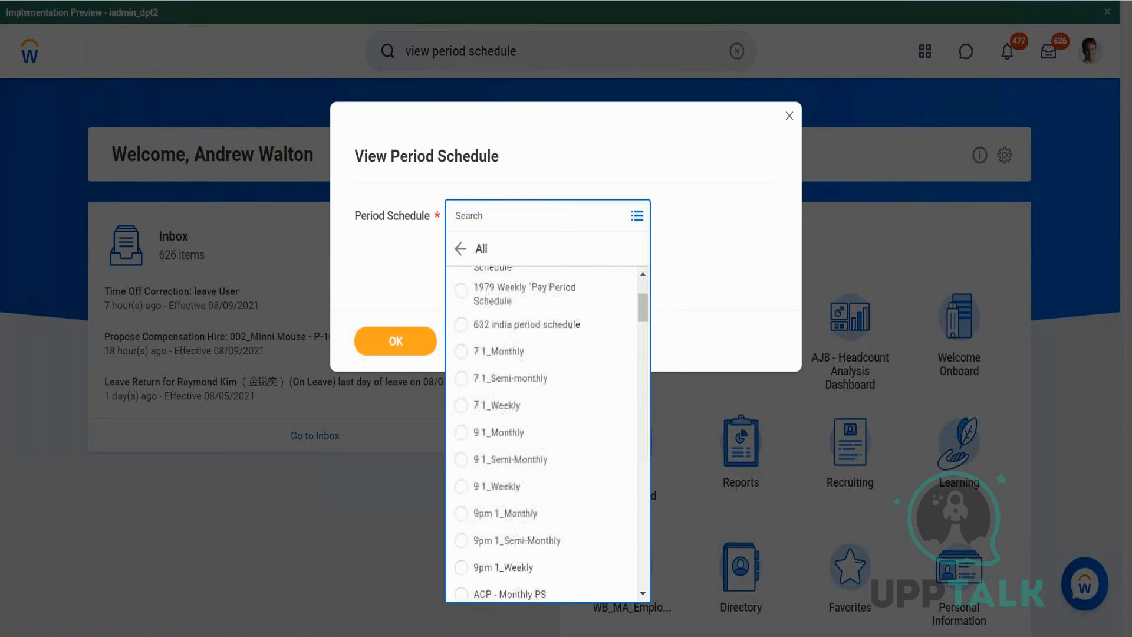
click(496, 419)
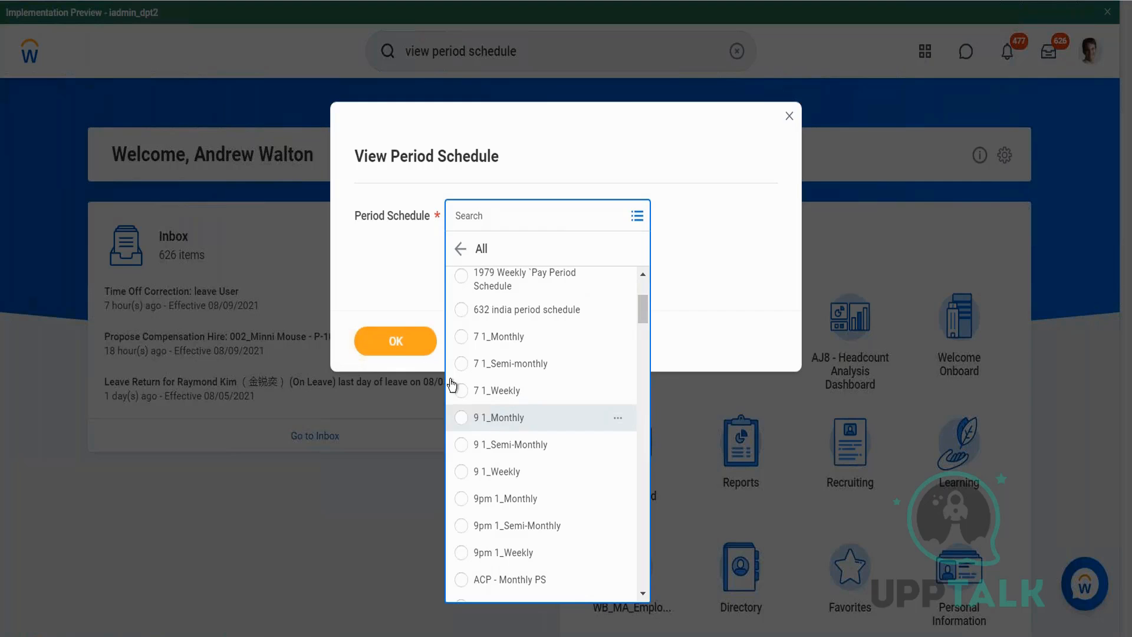
click(395, 341)
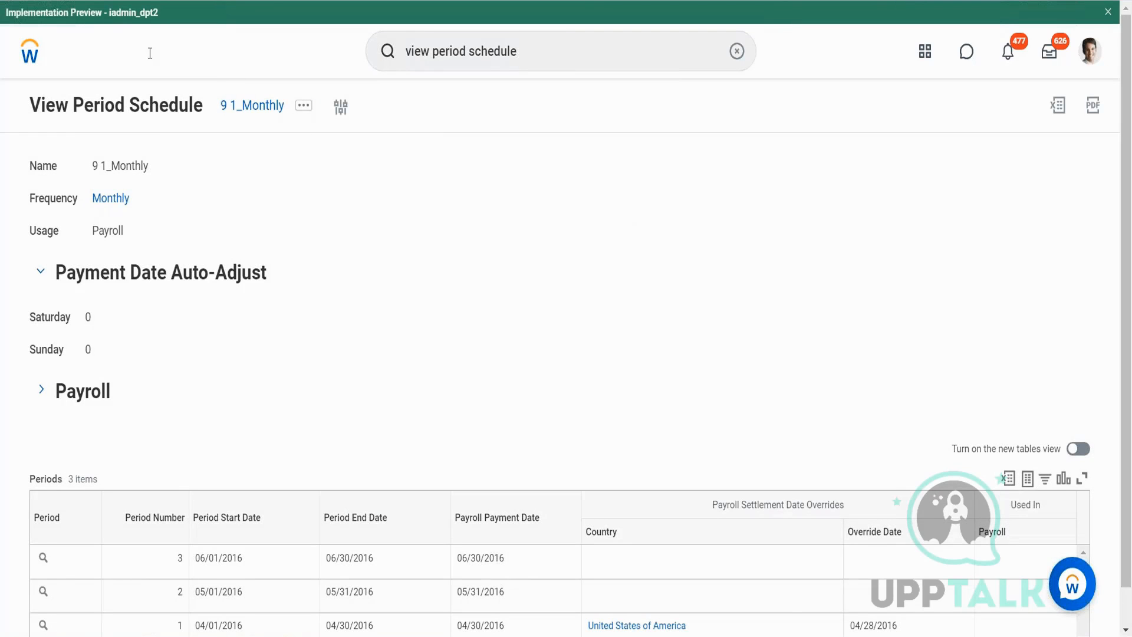
click(341, 107)
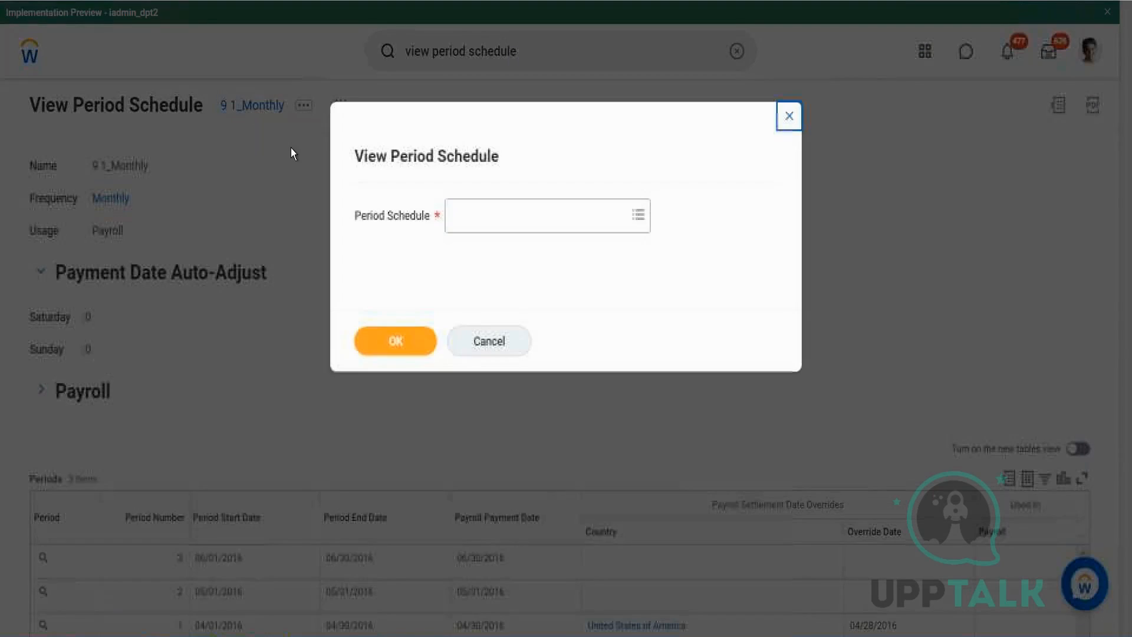
click(495, 343)
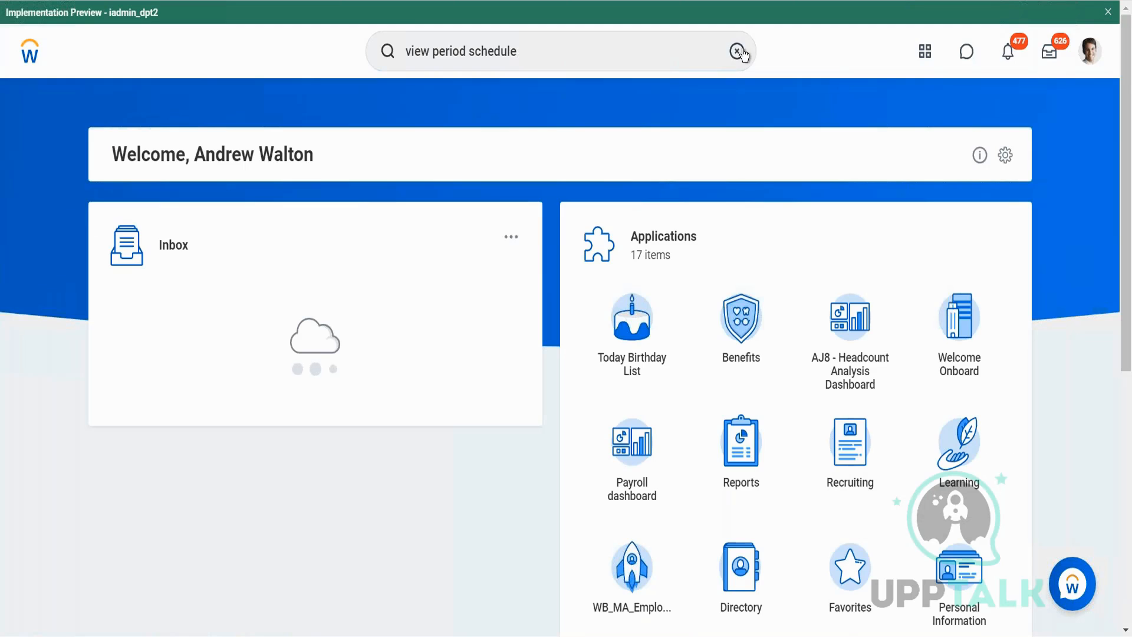
- Search for "view time tracking eligi" and open the View Time Tracking Eligibility Rule report
click(738, 51)
text(view time)
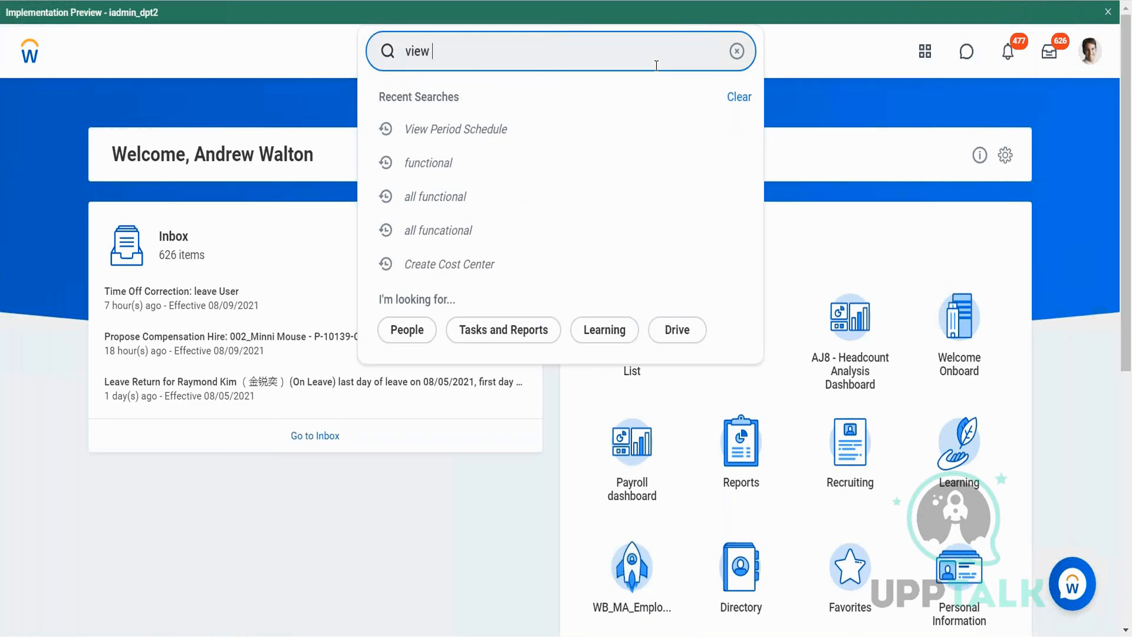
text( tracking eligi)
key(Return)
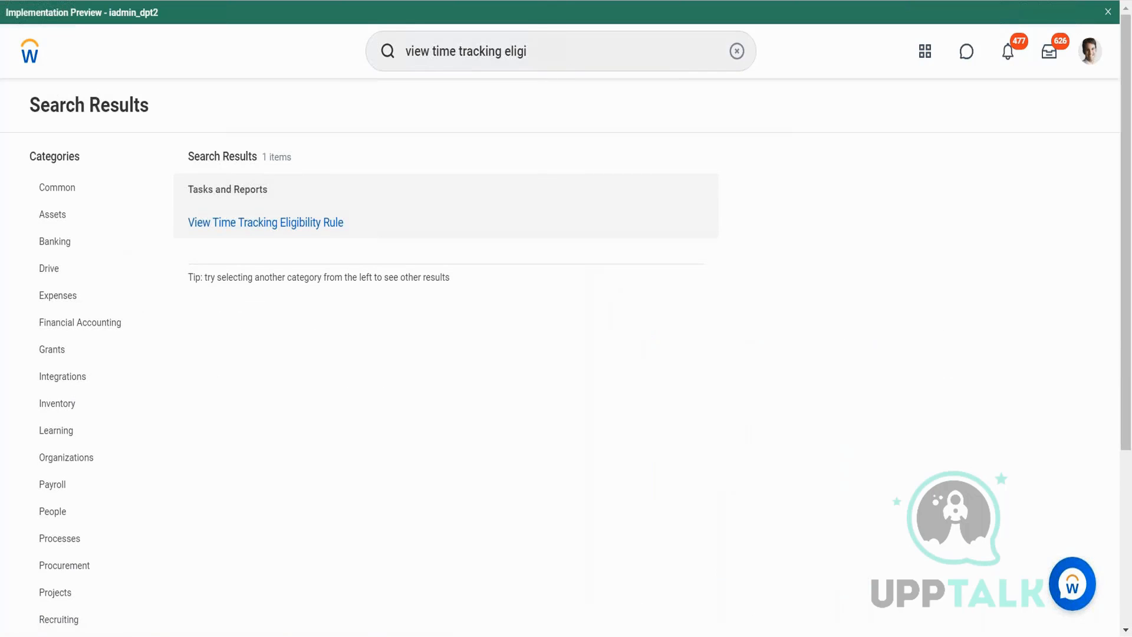
click(310, 223)
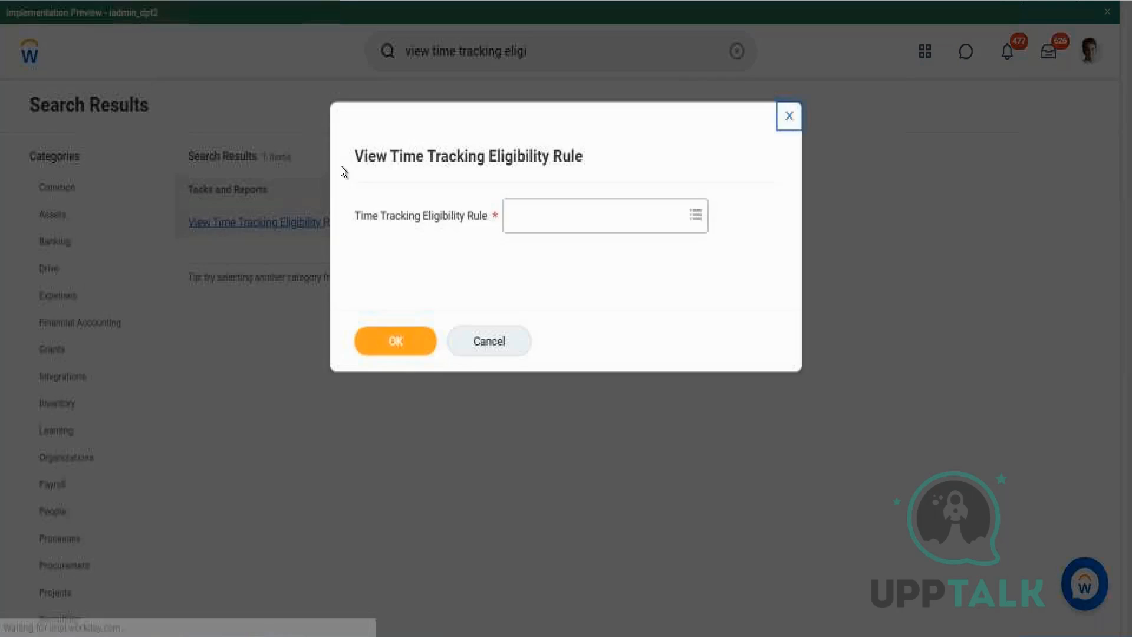
- Find the Period Schedule - Monthly (incl. PI) eligibility rule by searching "Period sch" and display it
click(511, 219)
text(Period sch)
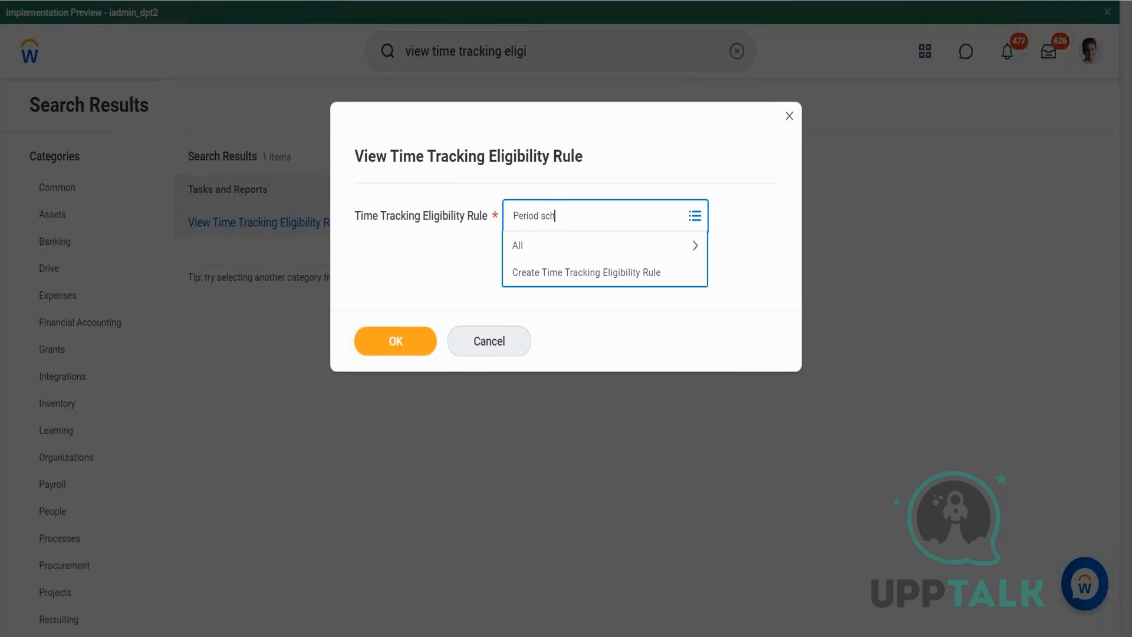
key(Return)
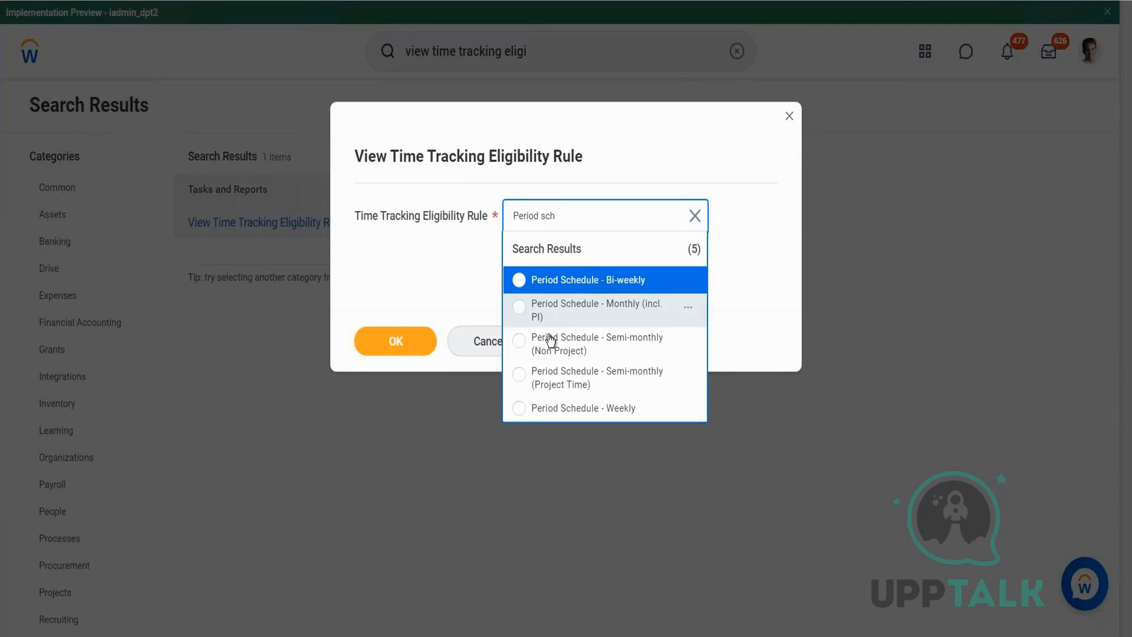
click(508, 323)
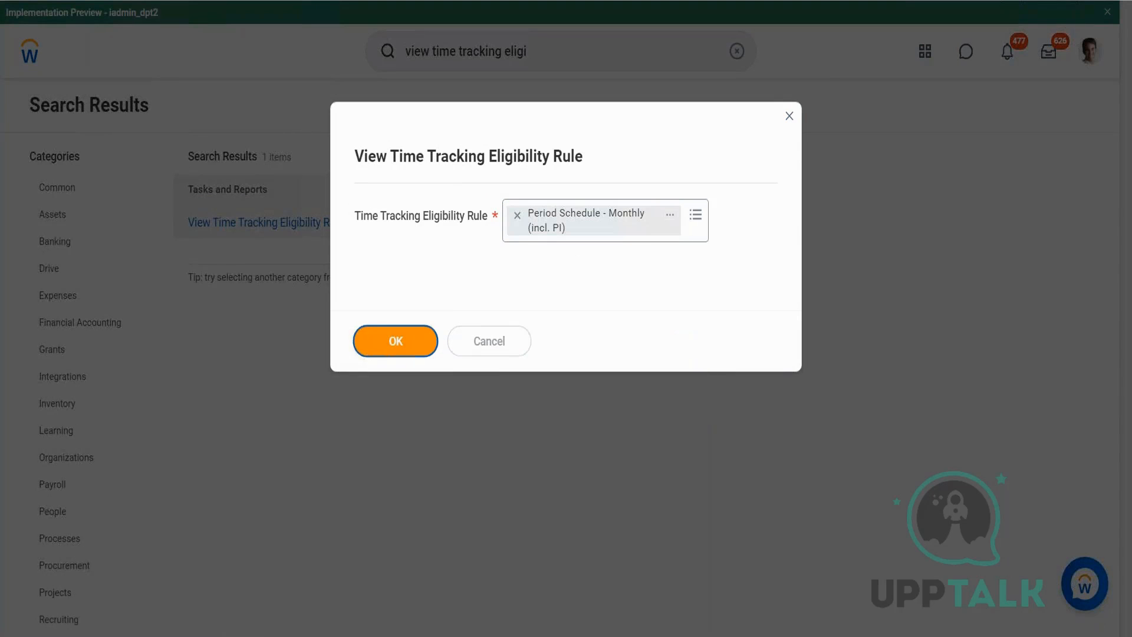
click(410, 340)
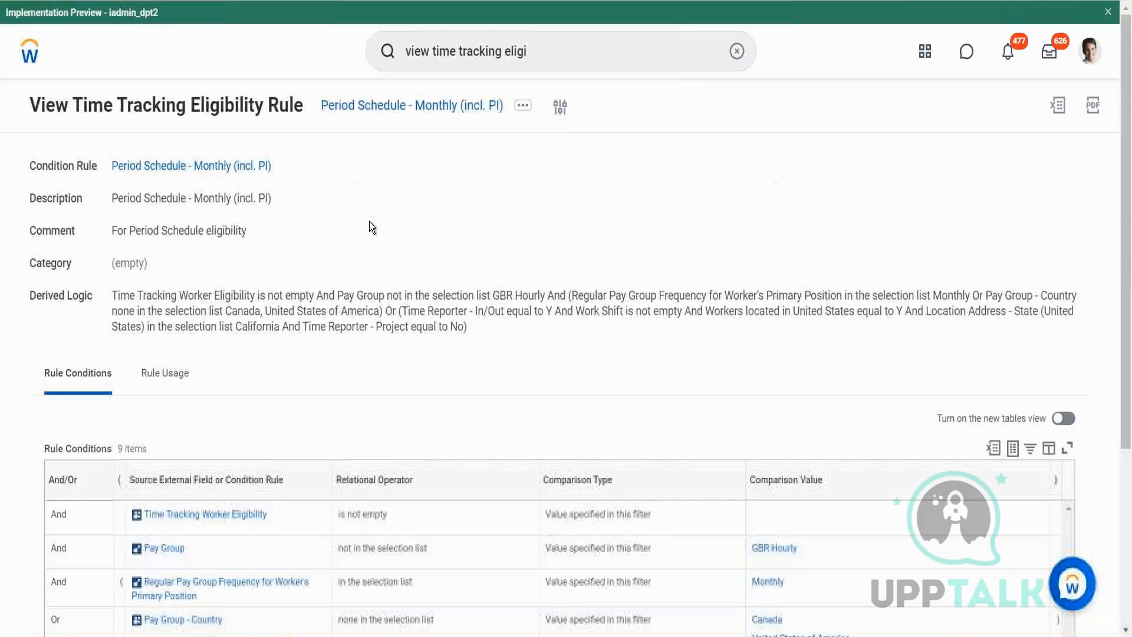
- Examine the eligibility rule's usage and its rule conditions table
click(170, 373)
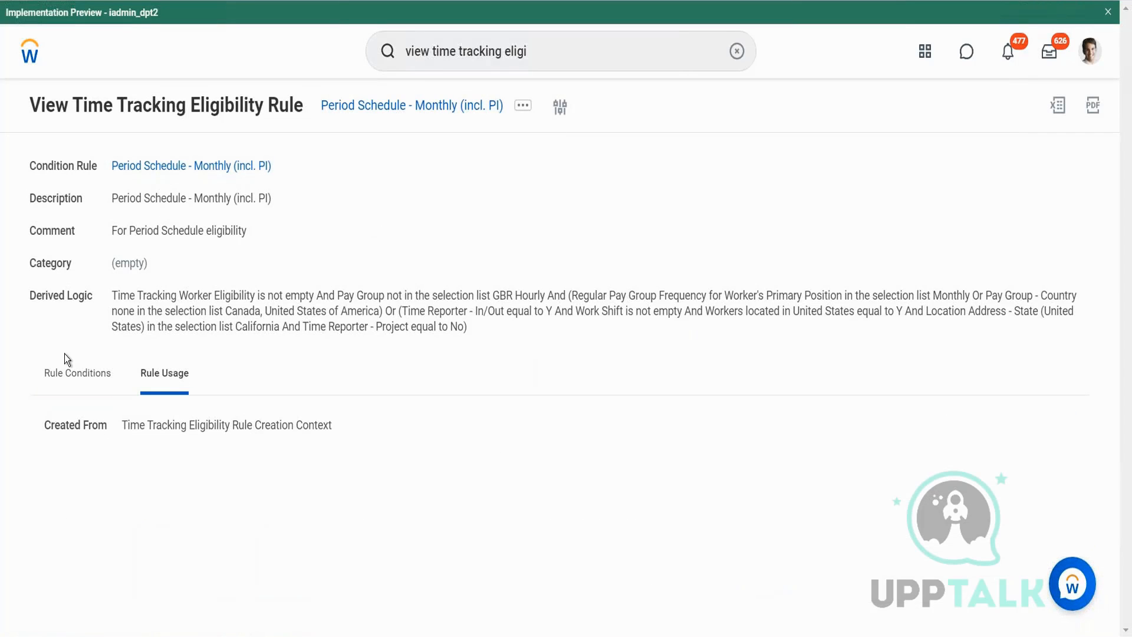
click(79, 378)
scroll(208, 352, down, 4)
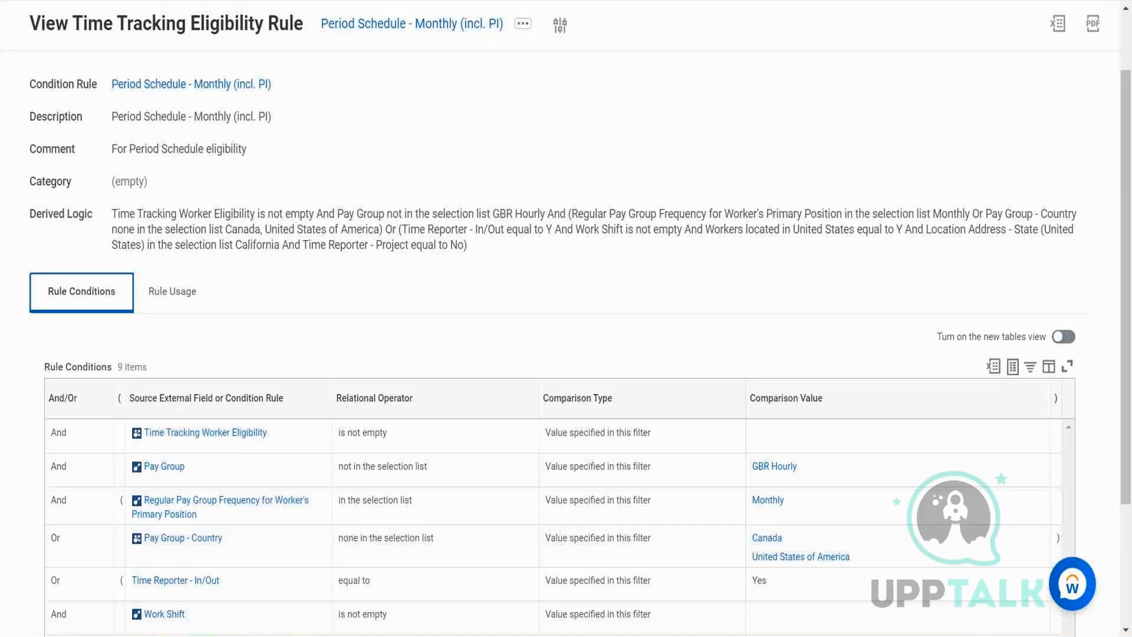
- Check the current rule's usage, and display the Period Schedule - Bi-weekly eligibility rule found by searching "period sch"
click(166, 130)
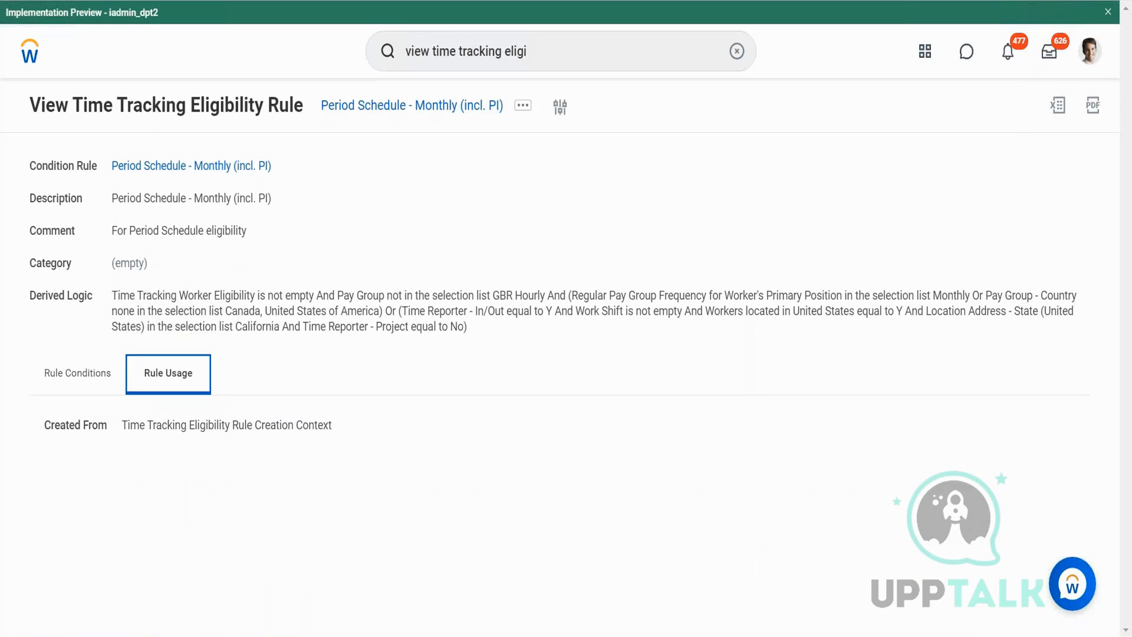
key(alt+Left)
click(543, 210)
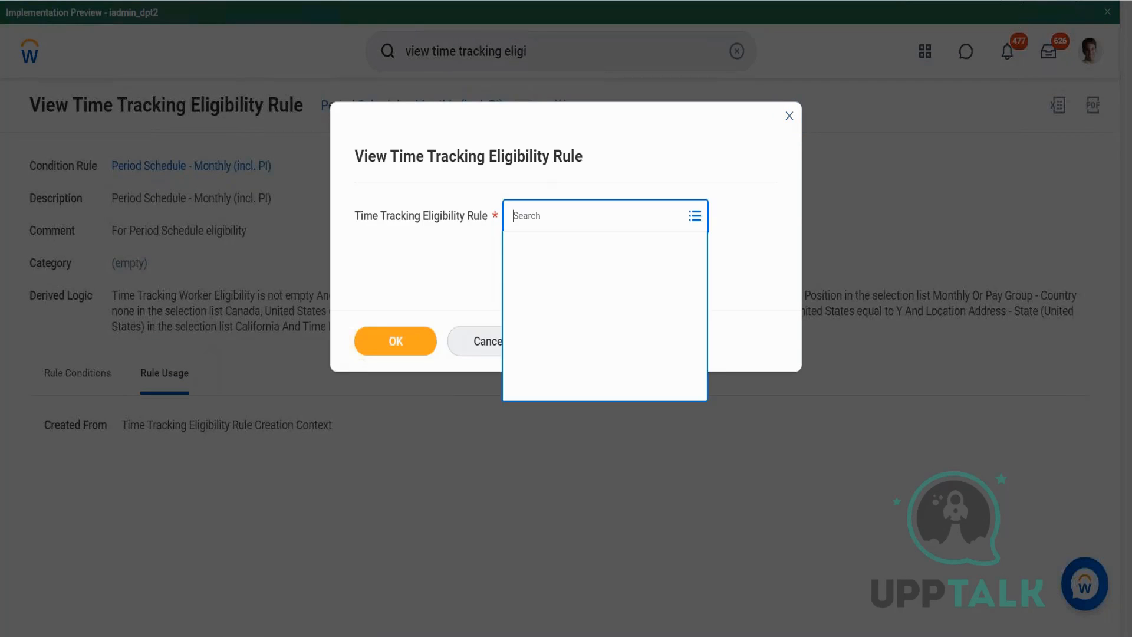
text(period sch)
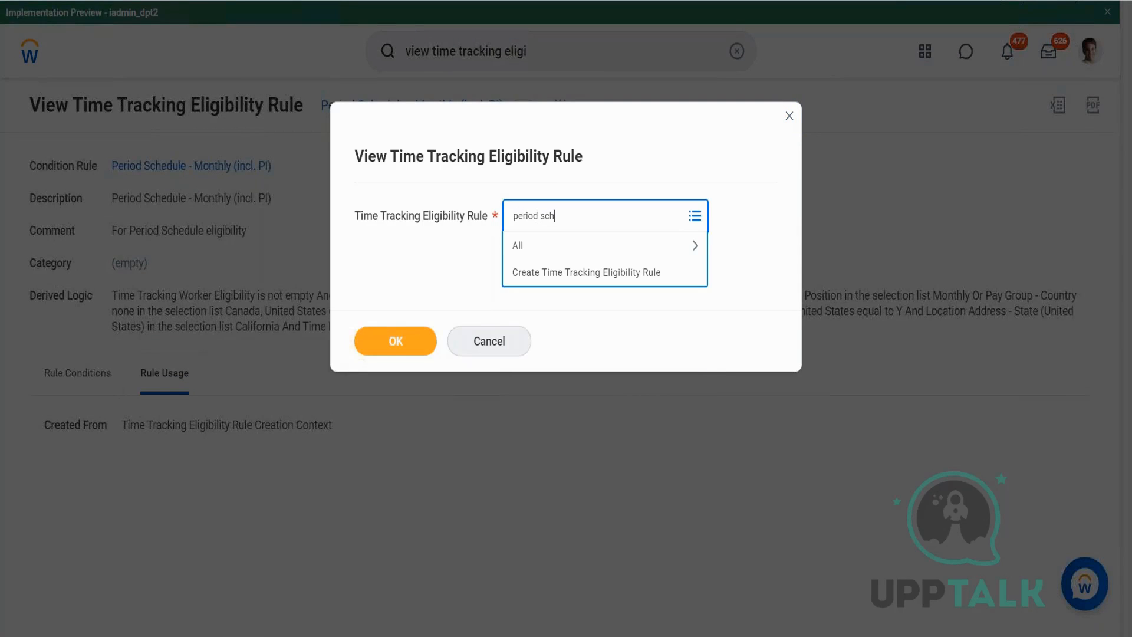
key(Return)
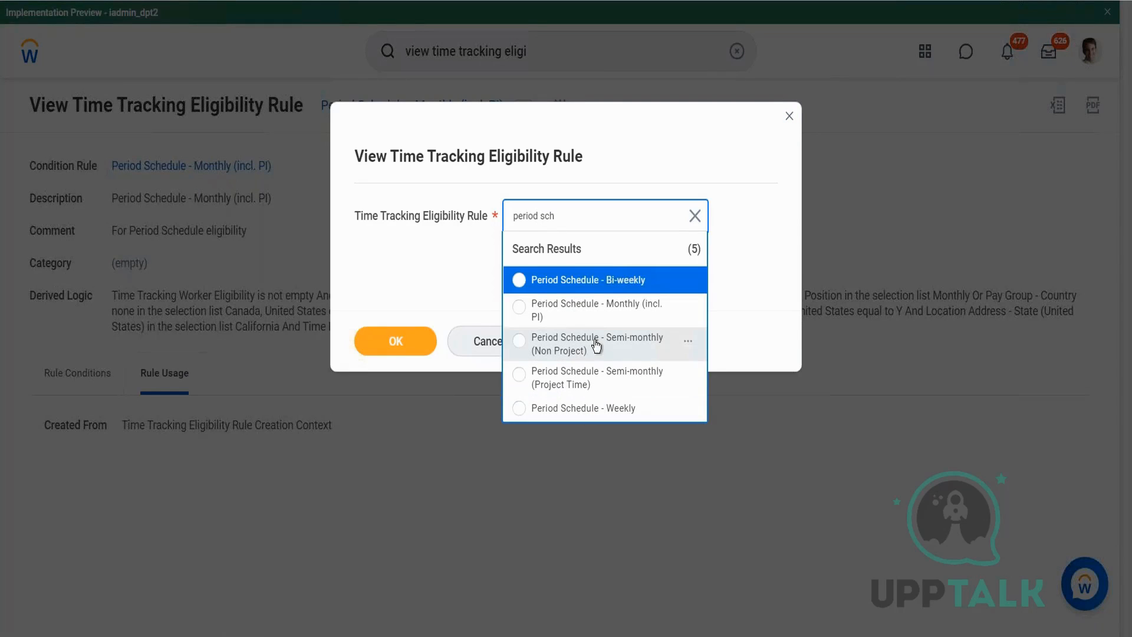
click(611, 282)
click(396, 341)
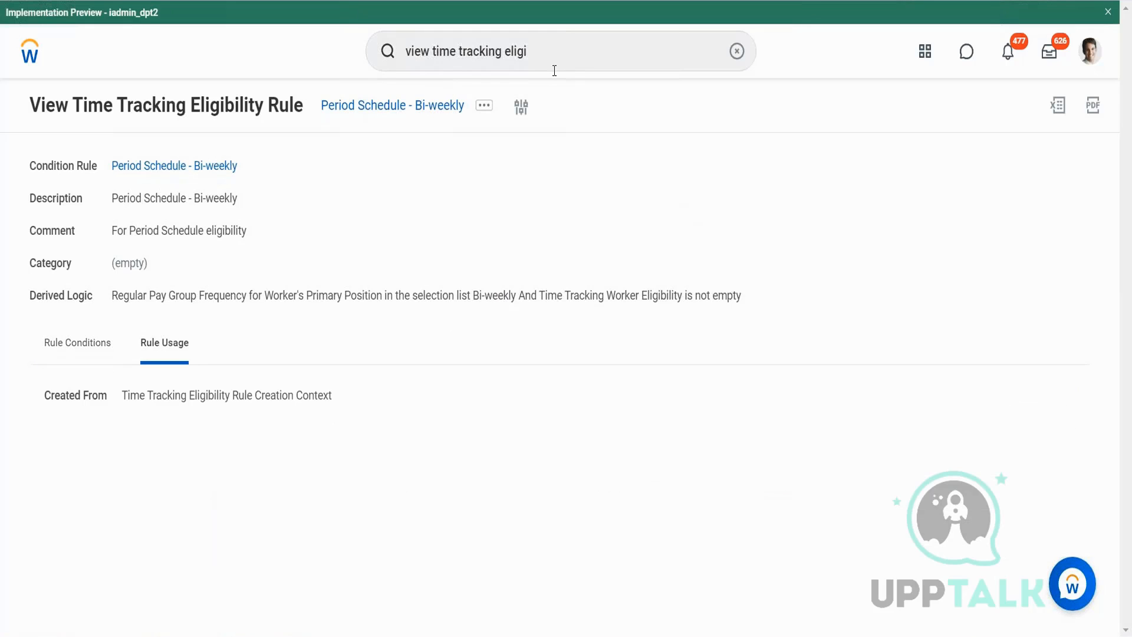
- Search for "view period sch" and open the View Period Schedule report
click(548, 54)
key(BackSpace)
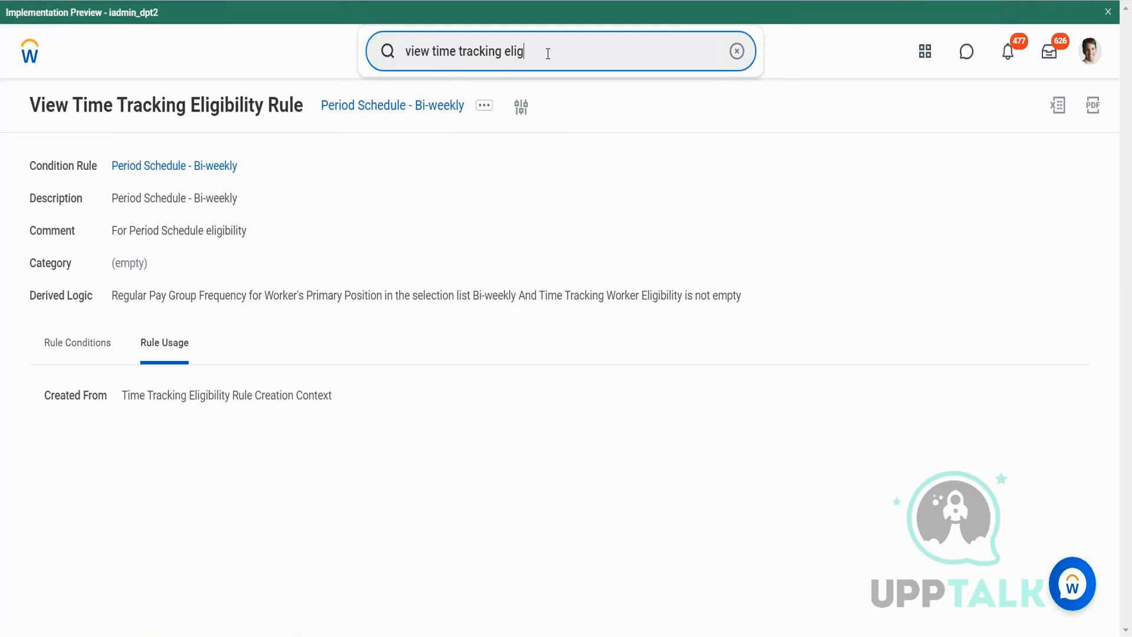
key(ctrl+a)
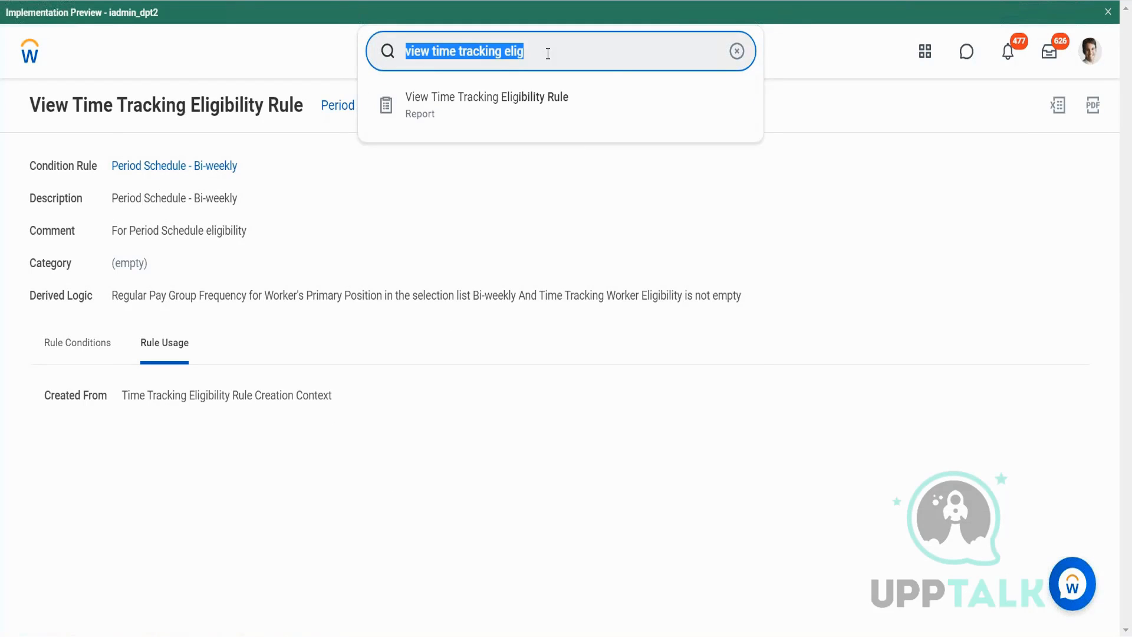
text(view period sch)
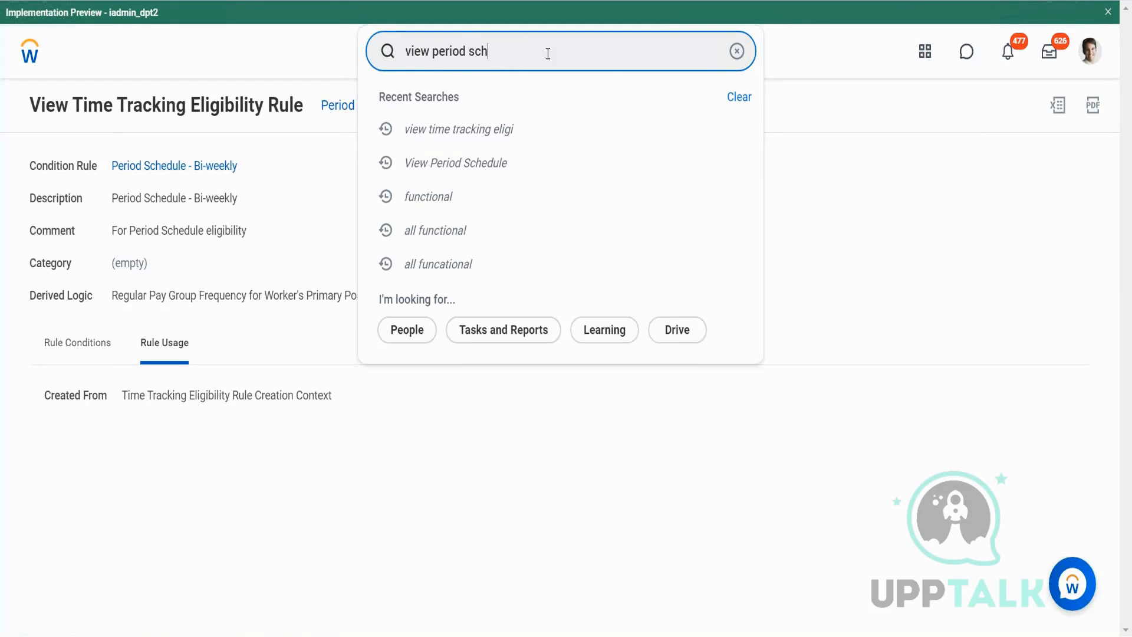
key(Return)
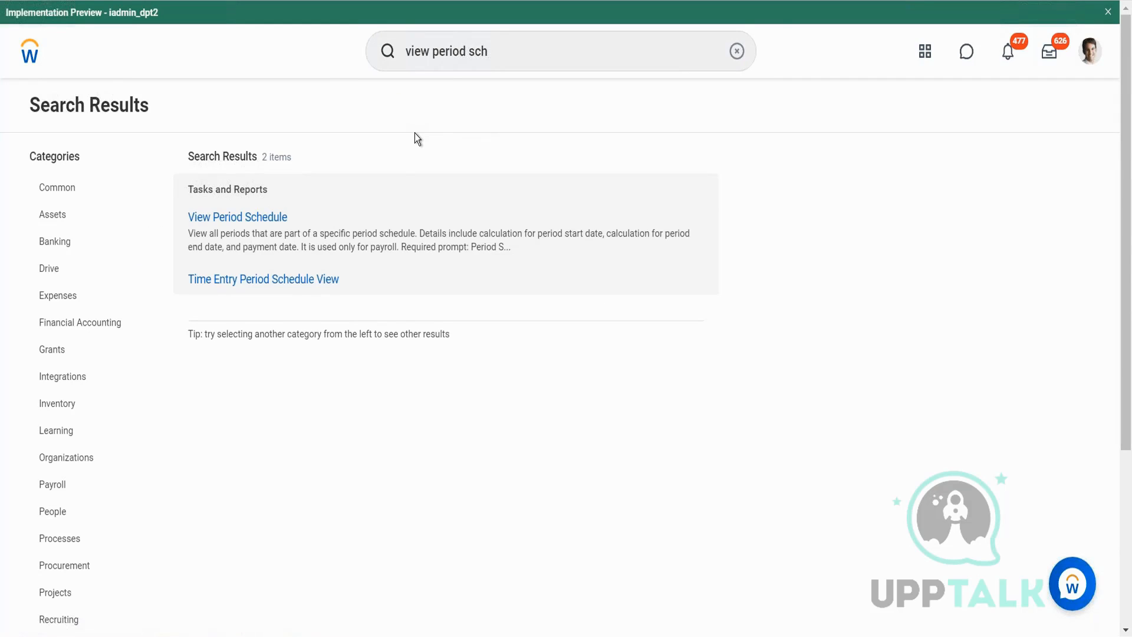
click(253, 218)
- Find the Semi-monthly (Time Lag) period schedule by searching "Time" and display it
click(471, 211)
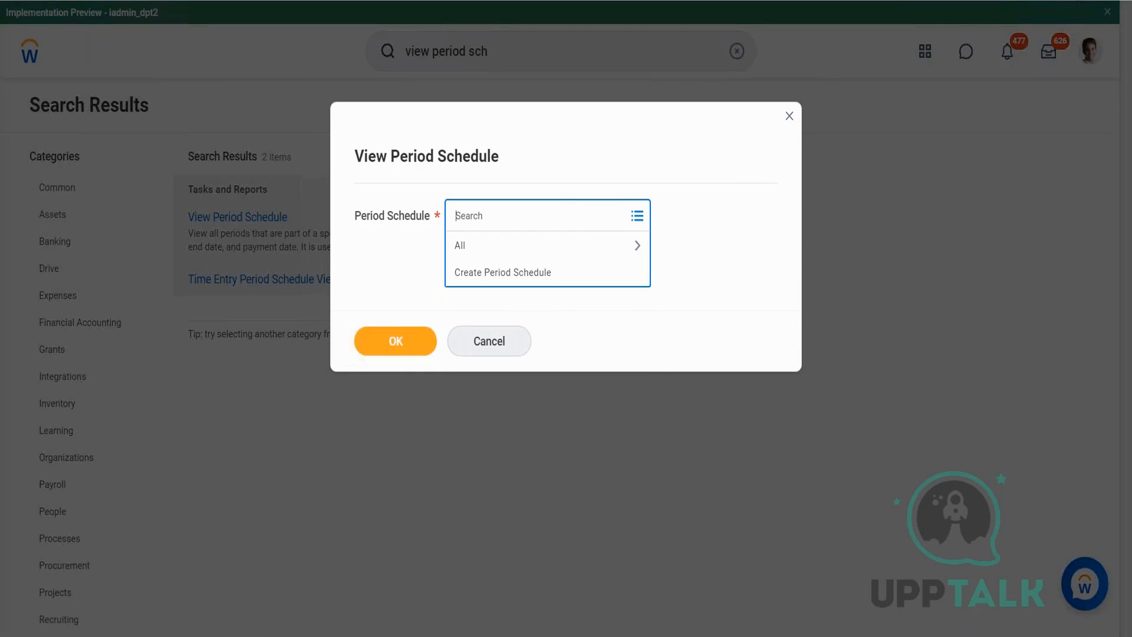
text(Time)
key(Return)
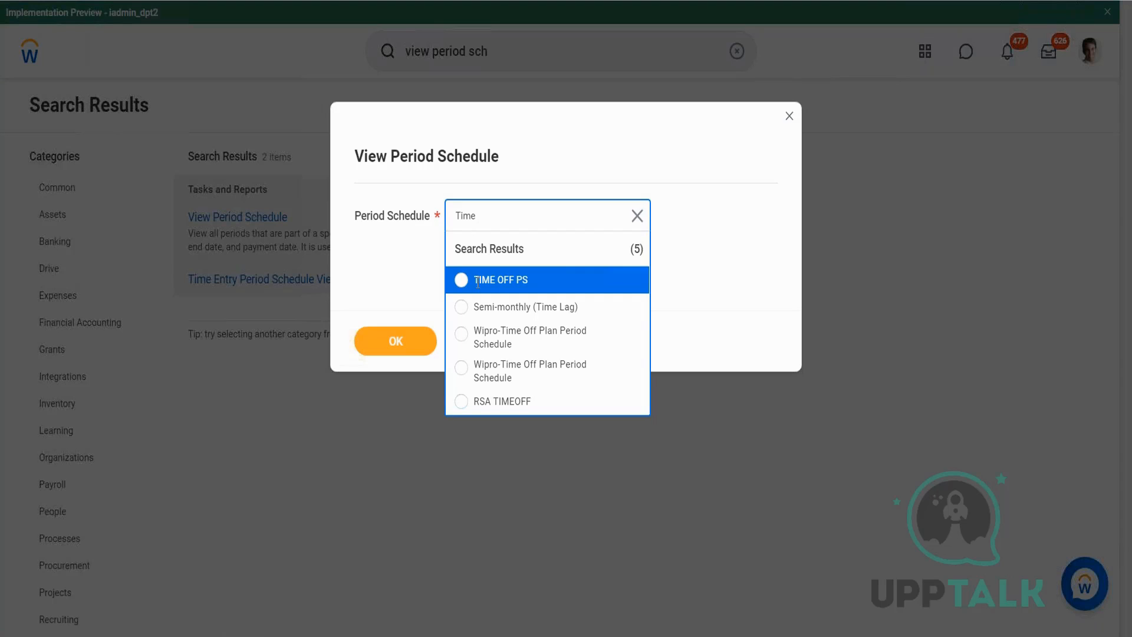
click(508, 310)
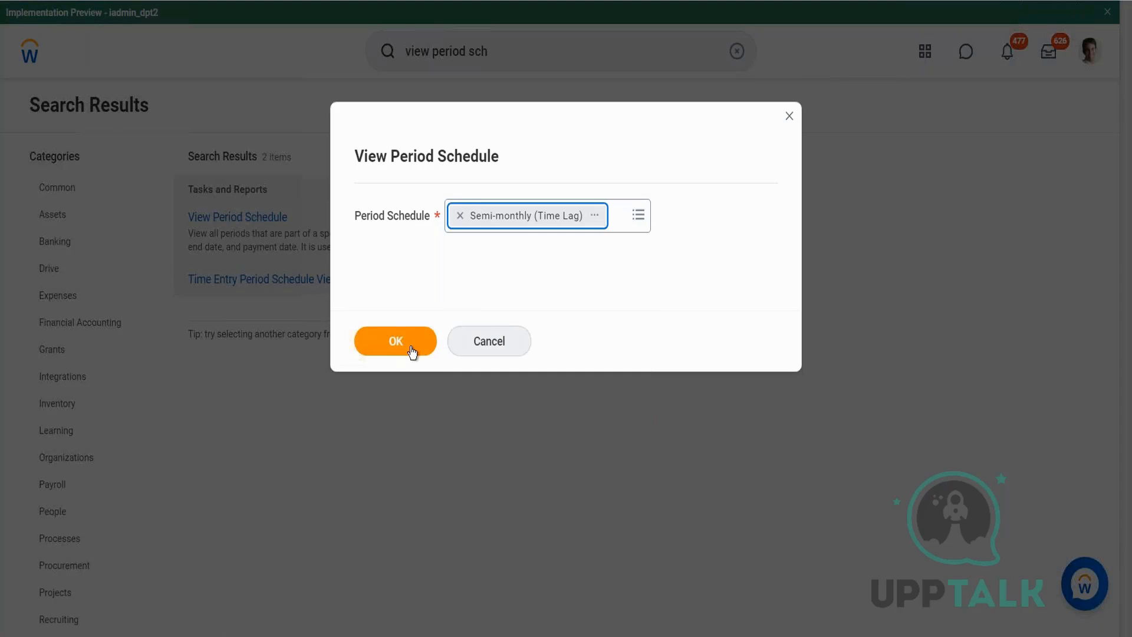
click(411, 352)
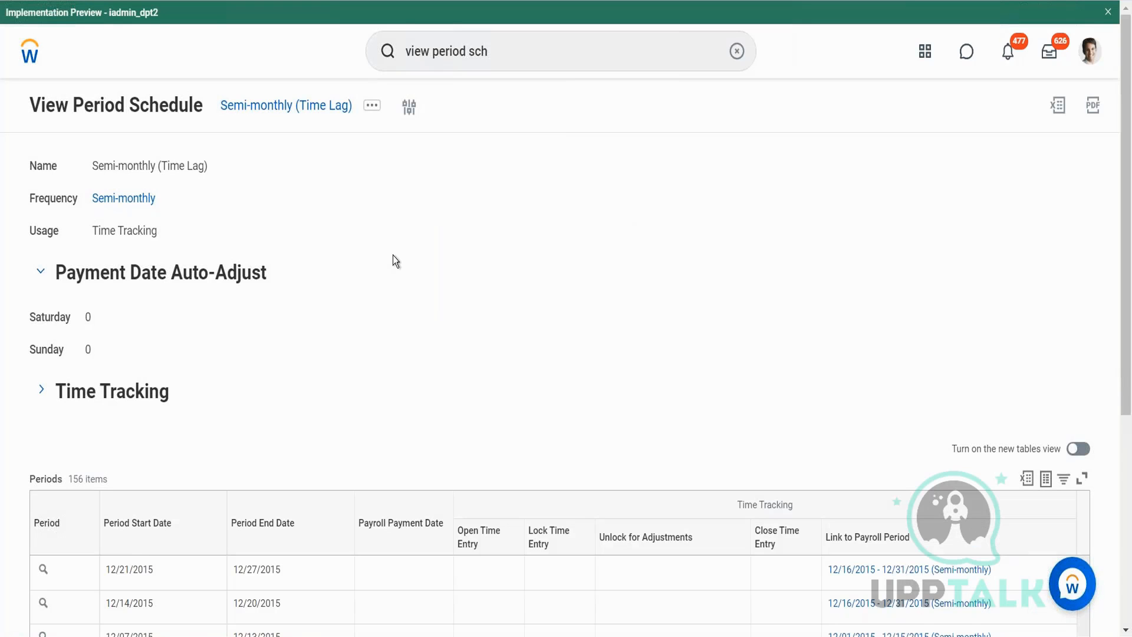
- Check the schedule's Time Tracking settings, and open the Semi-monthly (Time Lag) period schedule for editing
click(48, 391)
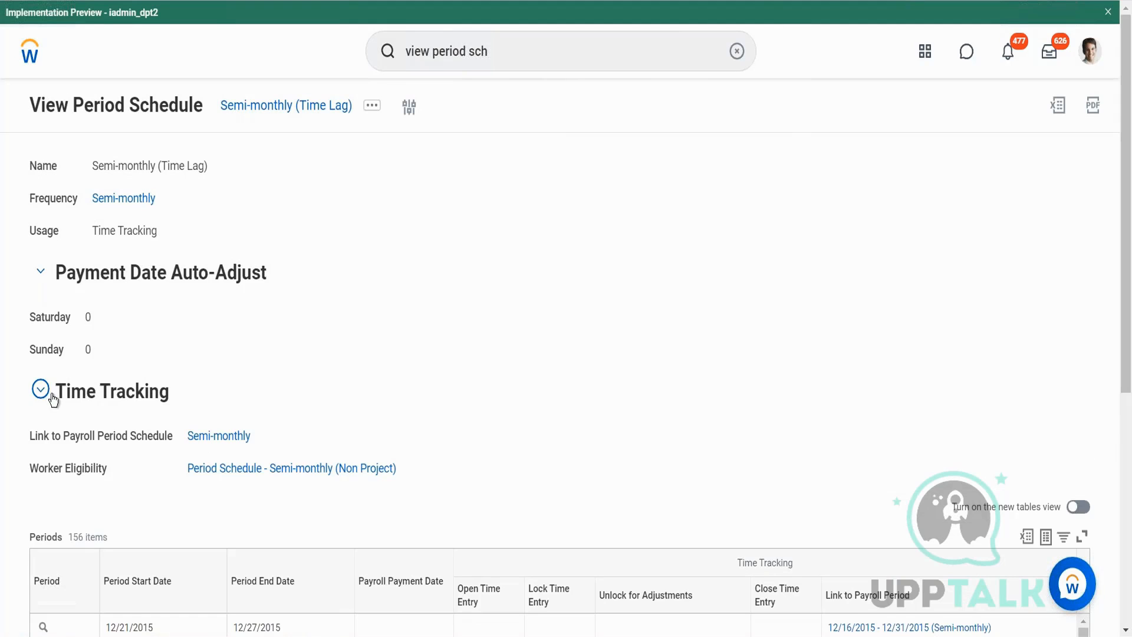
click(42, 391)
click(372, 108)
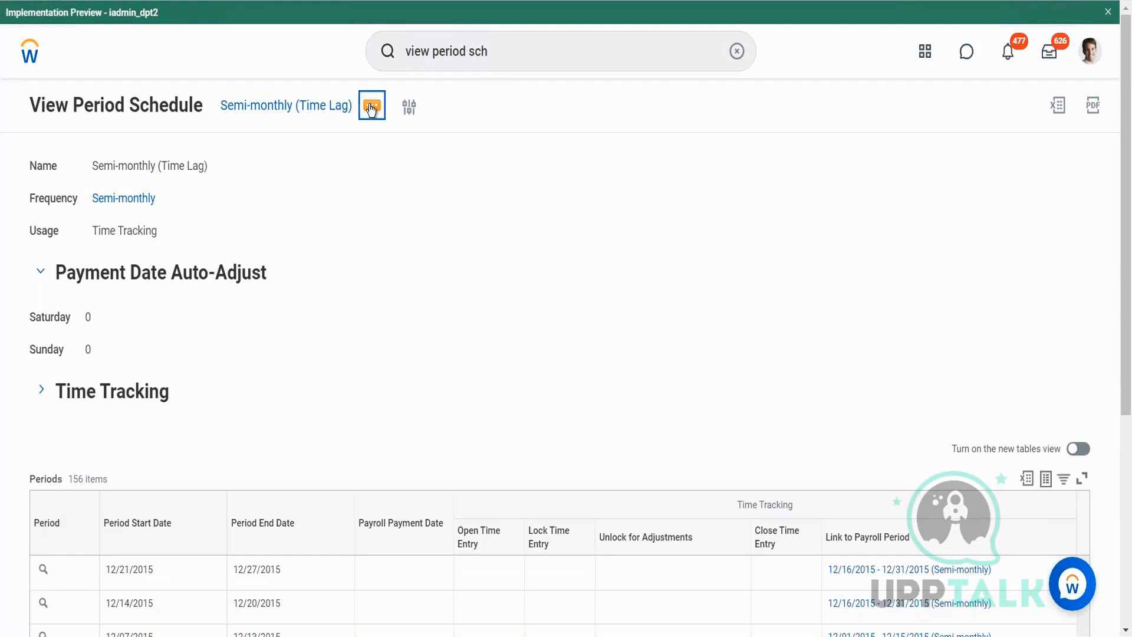
mouse_move(510, 163)
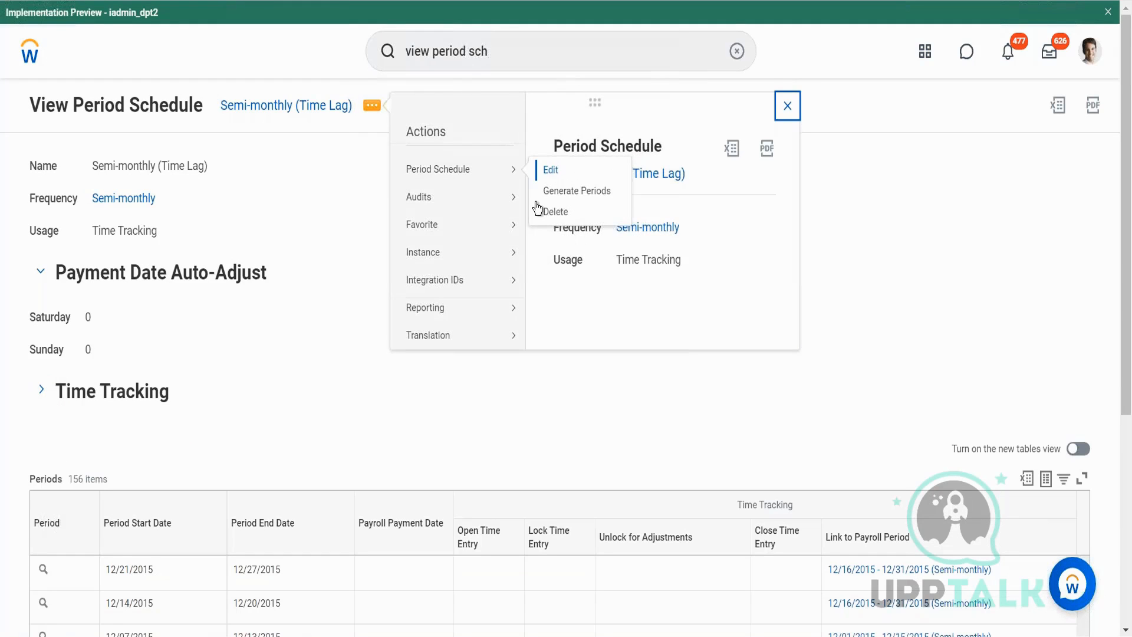
click(557, 171)
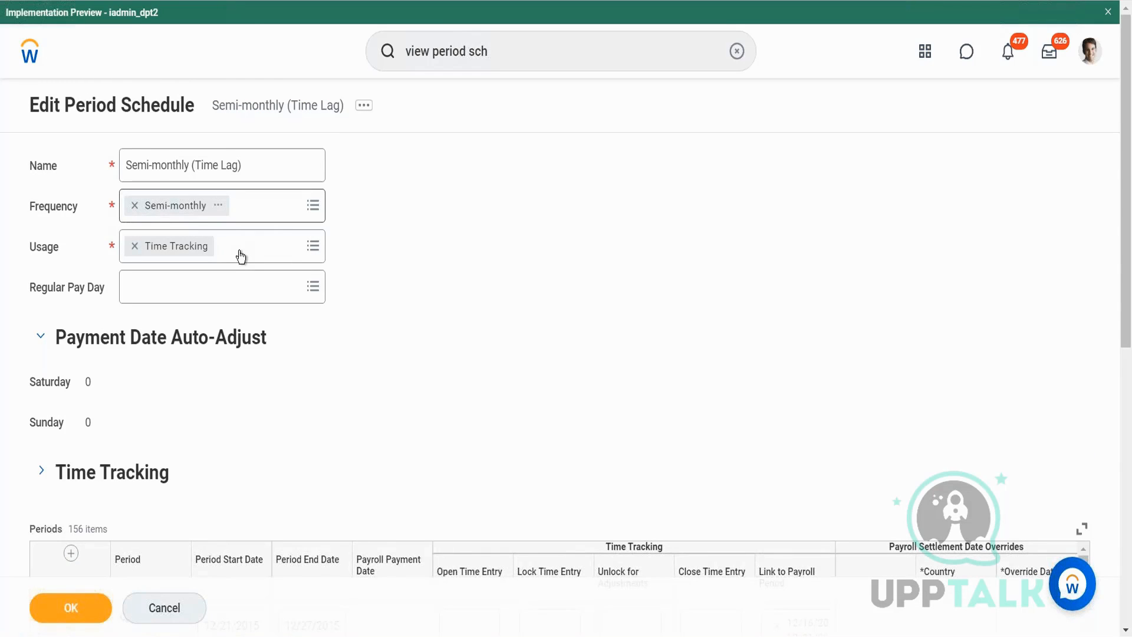
- Review the available usage options of the period schedule without changing the selection, and dismiss the battery notice
click(241, 255)
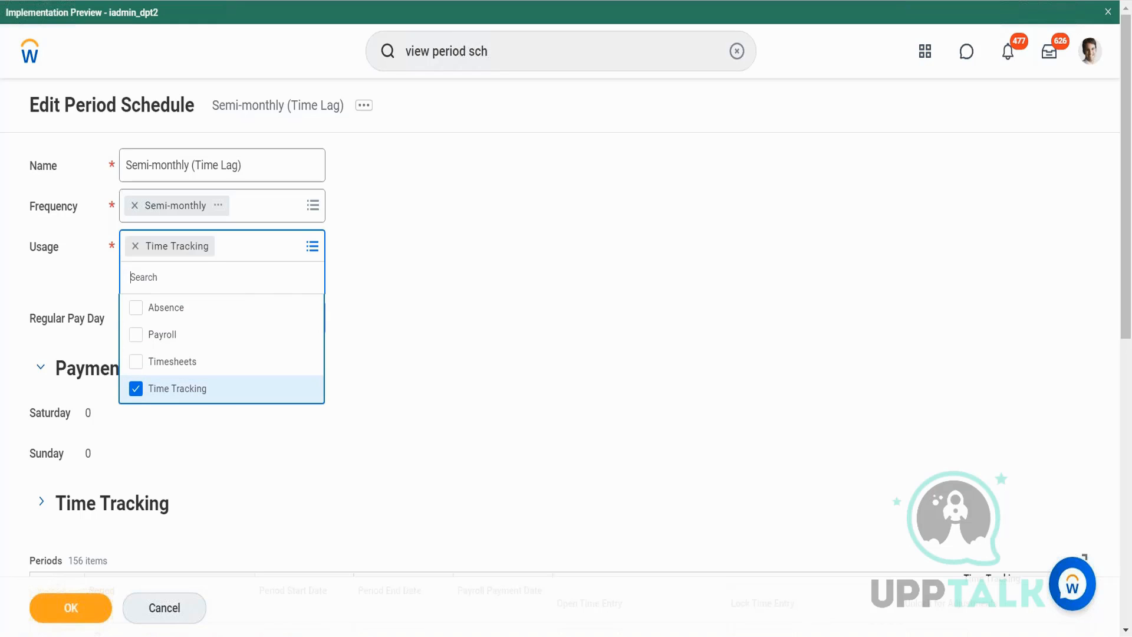
click(352, 430)
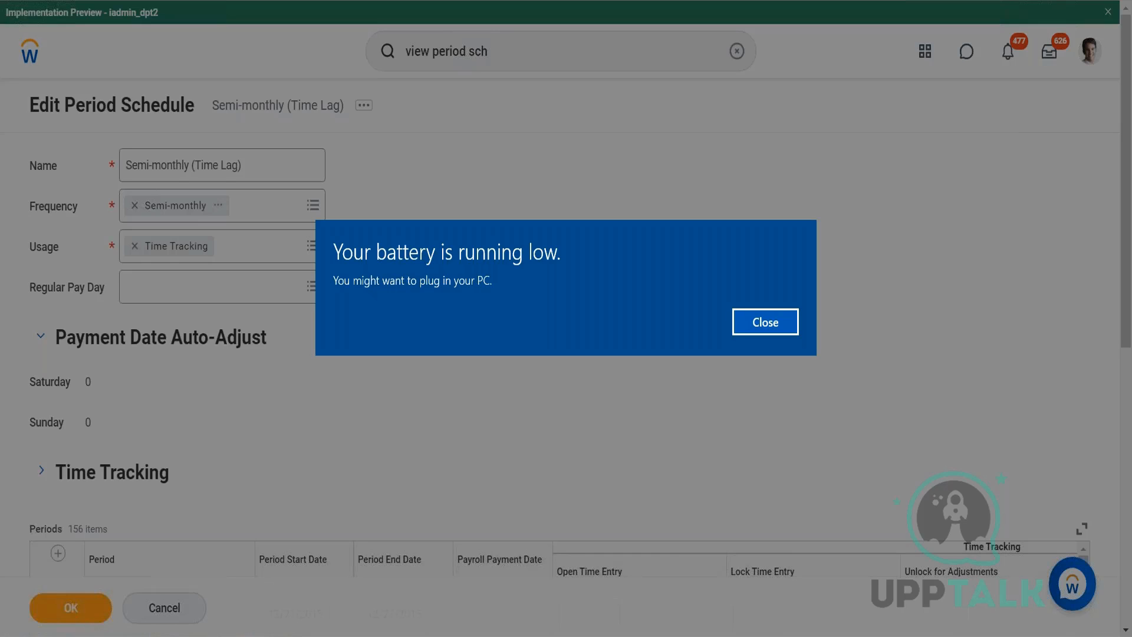
key(Return)
- Look over the schedule's Periods table, and expand the Time Tracking section with its payroll link and worker eligibility
scroll(560, 318, down, 9)
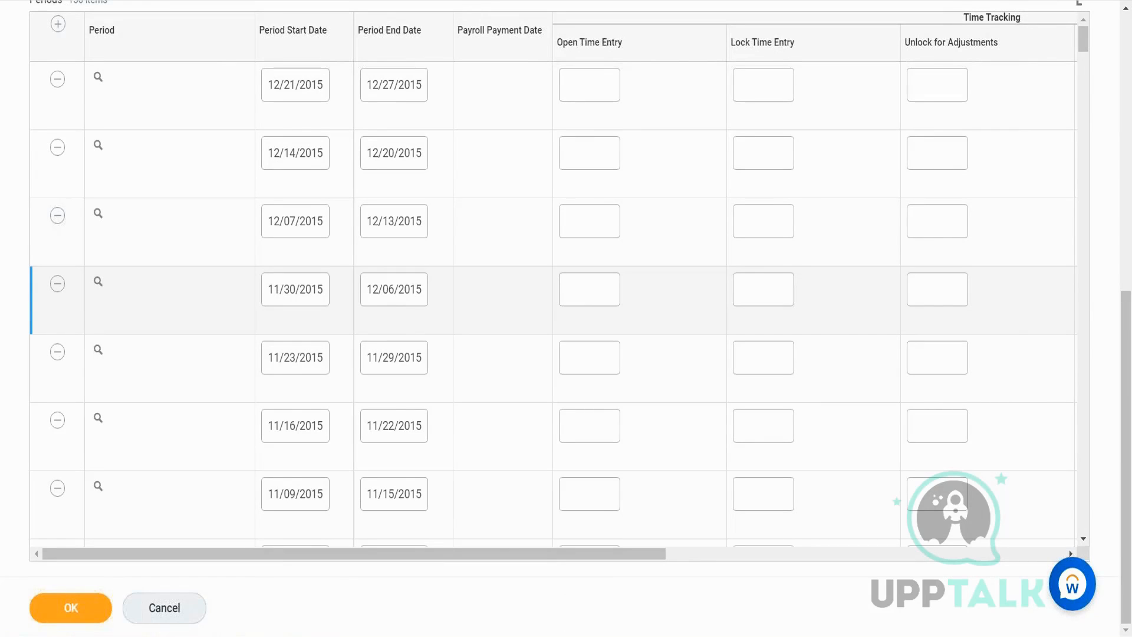
scroll(44, 443, up, 9)
click(42, 472)
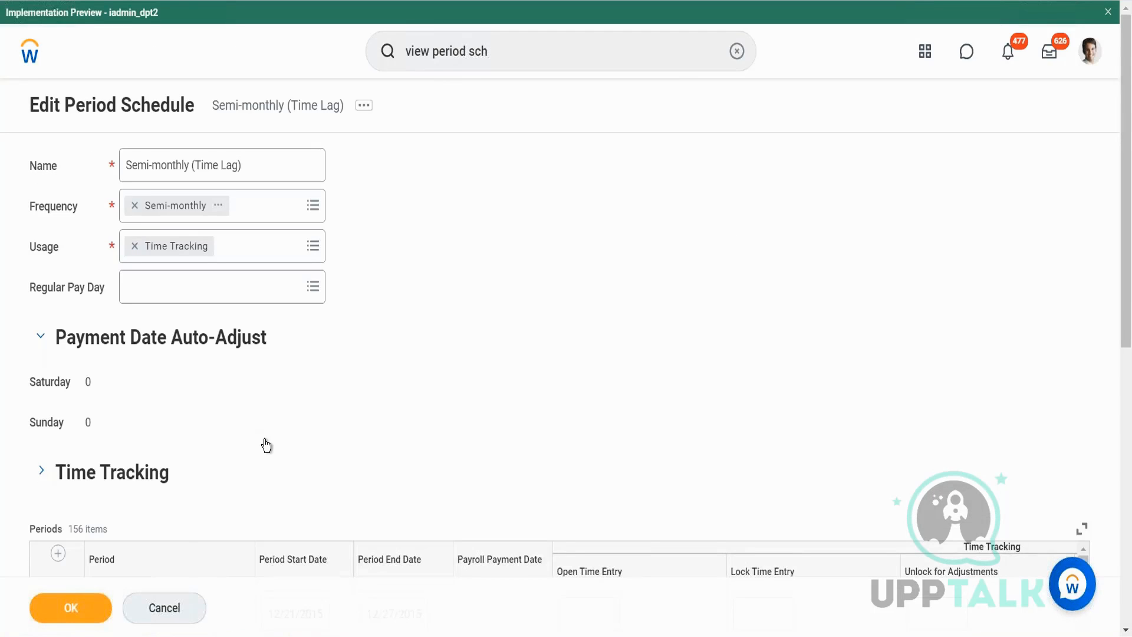
scroll(352, 414, down, 3)
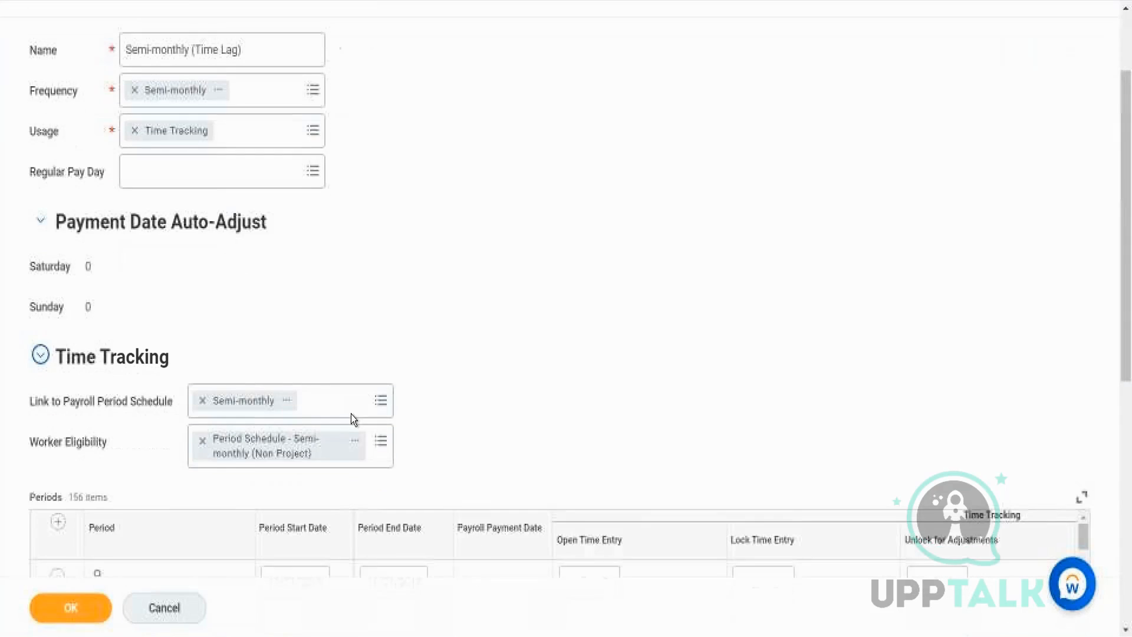
- Add the Hourly Worker and Full-Time Worker rules to the schedule's Worker Eligibility, and remove both again
click(392, 447)
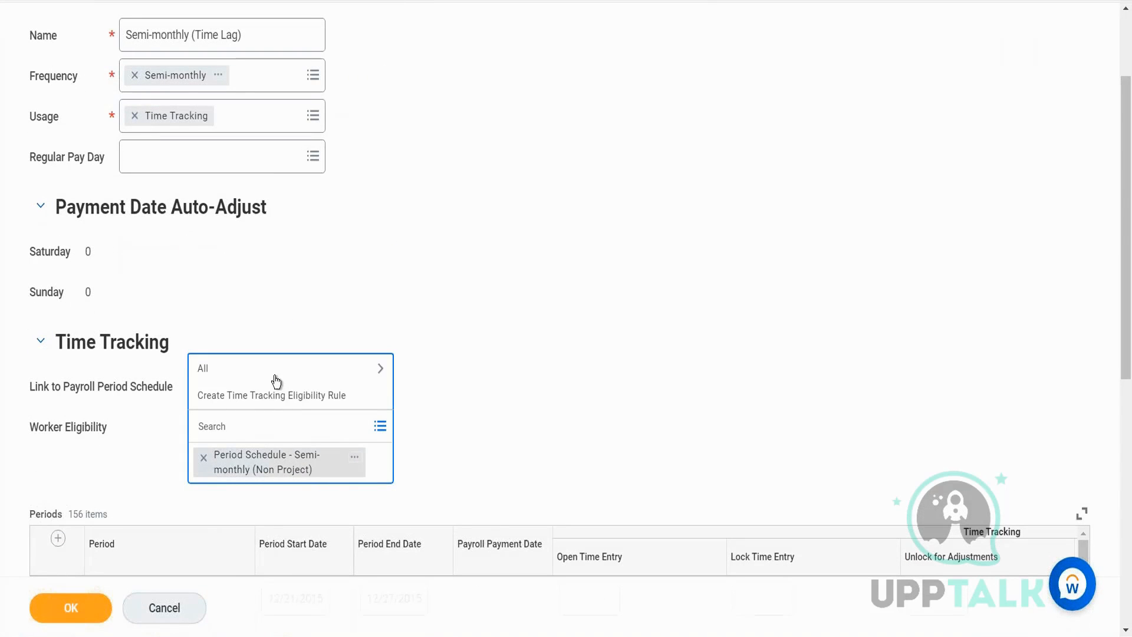
click(278, 366)
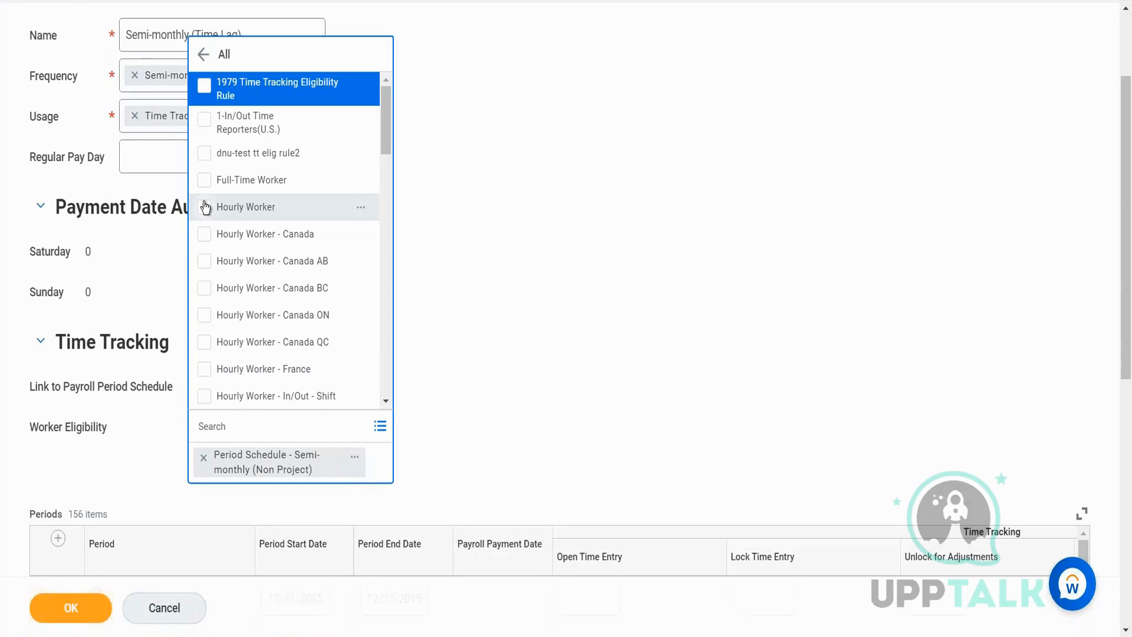
click(204, 207)
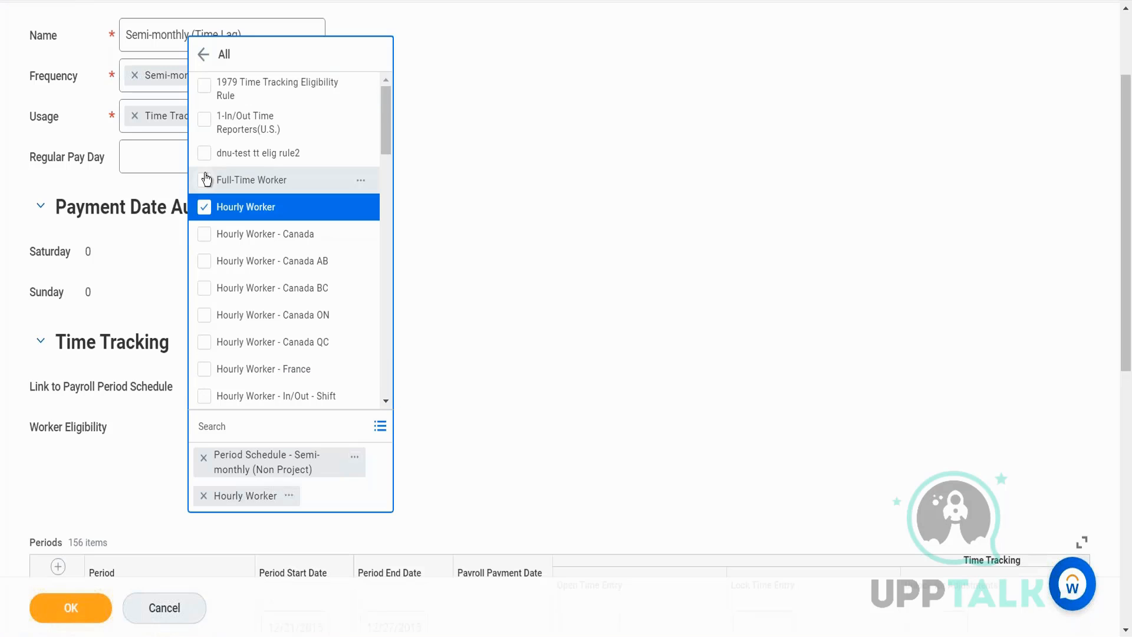
click(204, 180)
click(447, 318)
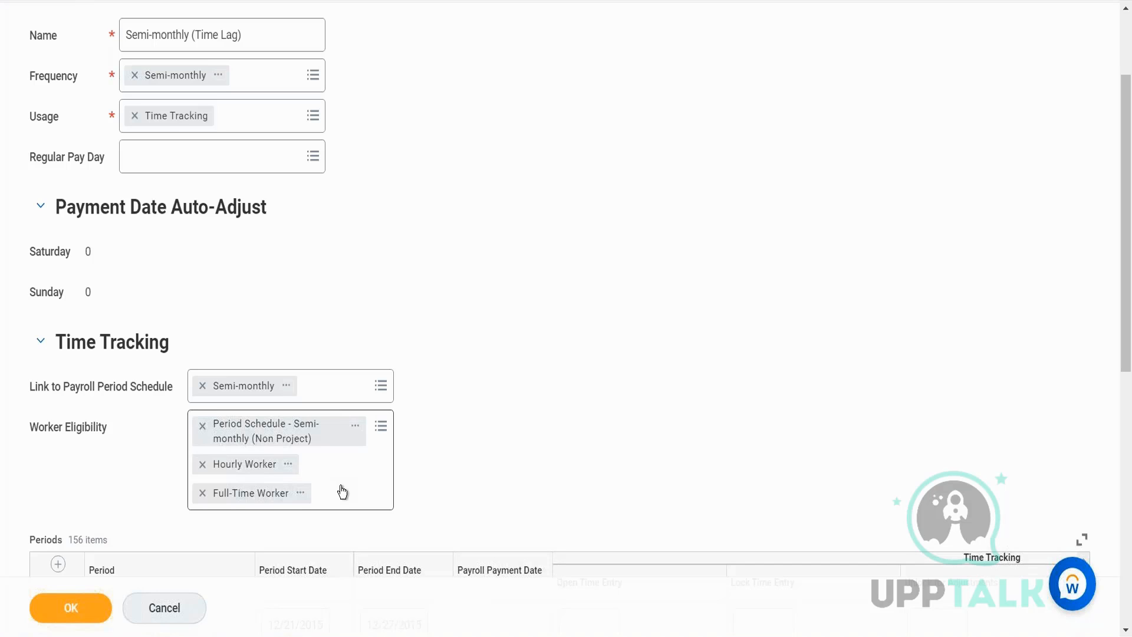
click(201, 465)
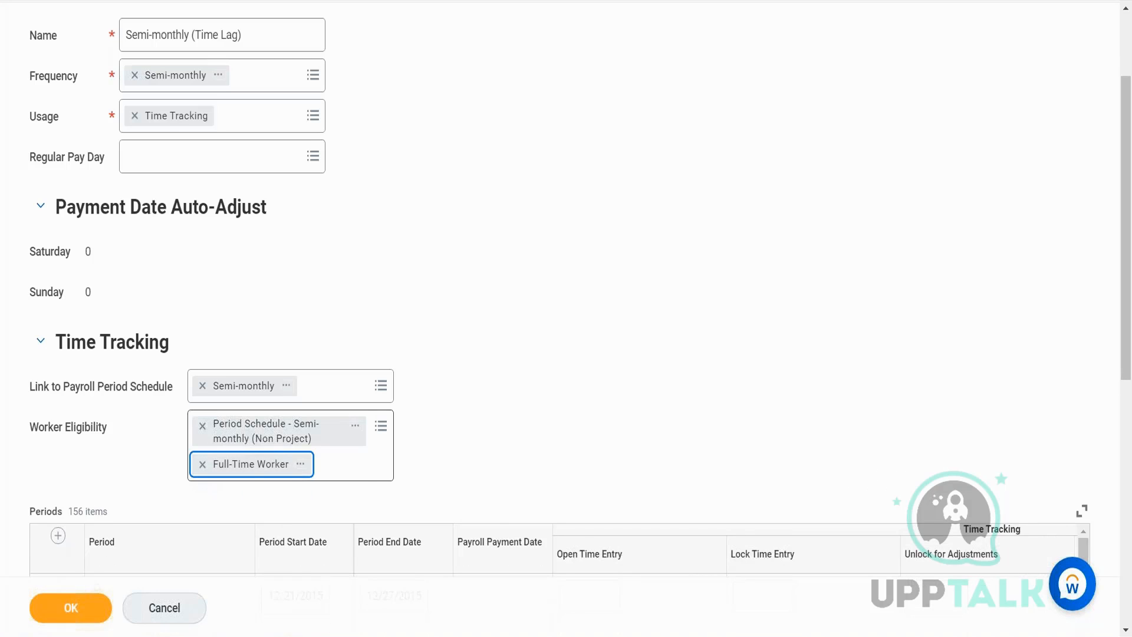
click(202, 464)
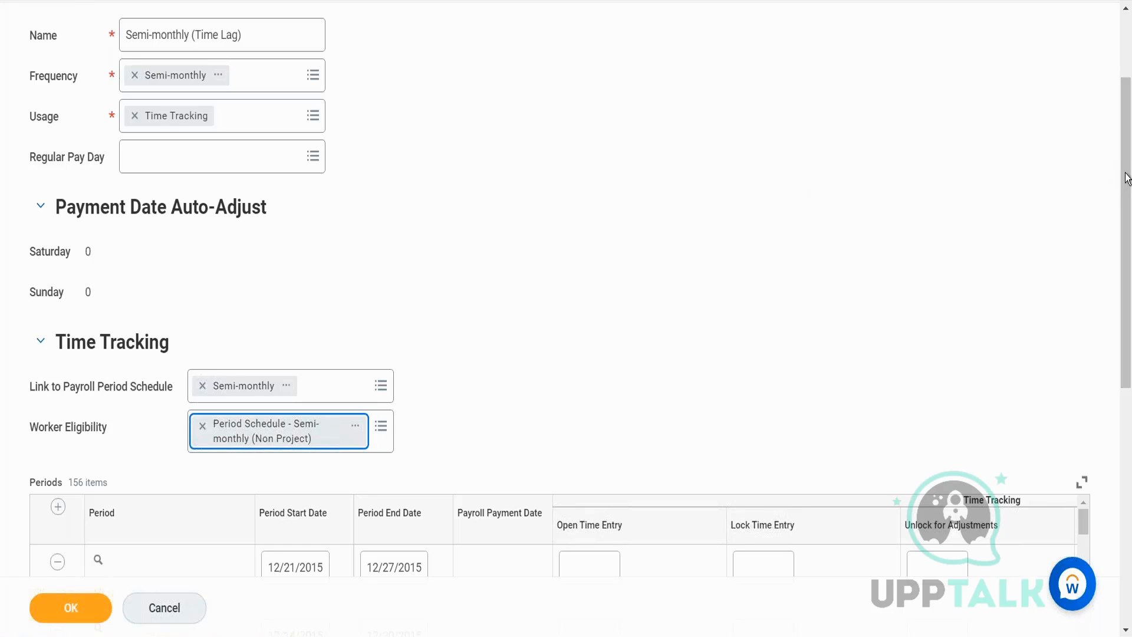
- Add a new row to the schedule's Periods table with start date 01/01/2021 and end date 01/31/2021
drag(1129, 102, 1129, 34)
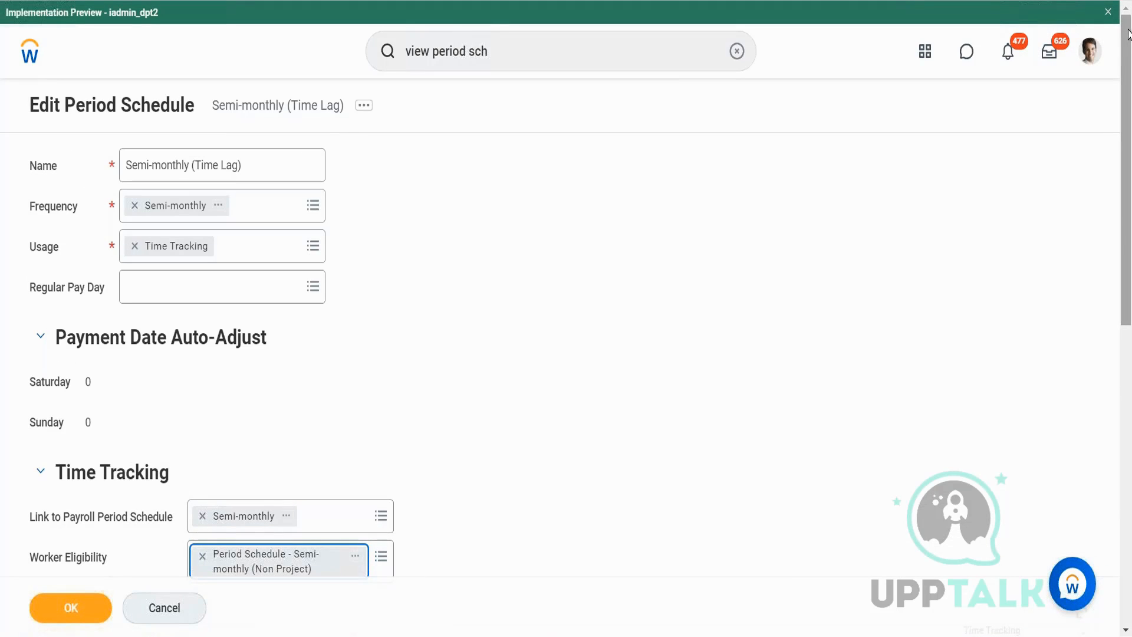
scroll(1129, 88, down, 1)
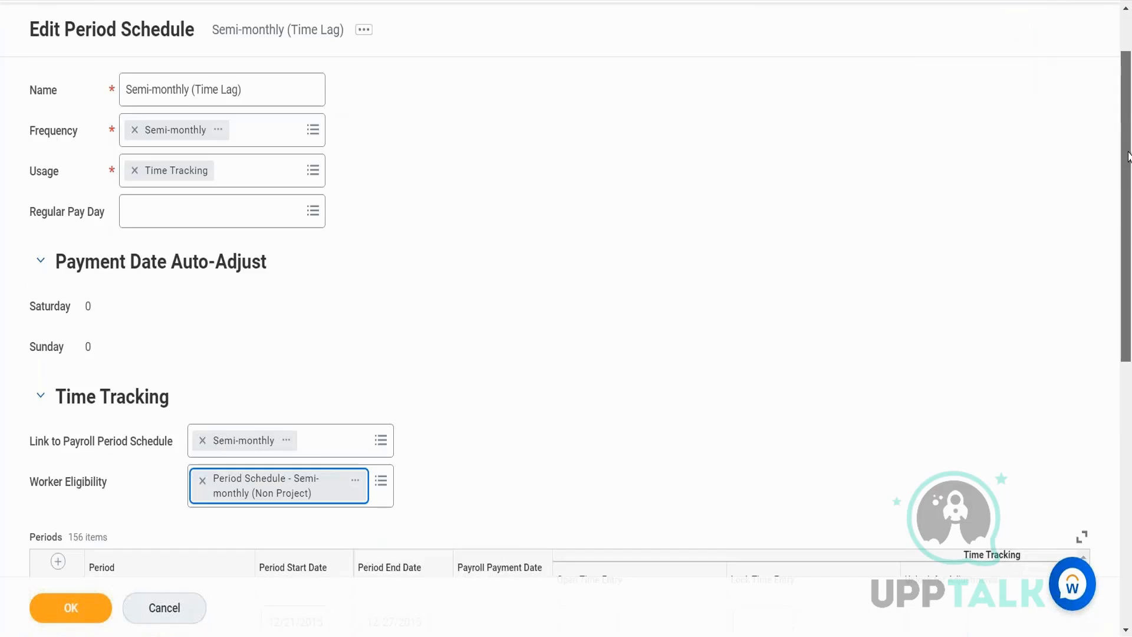
scroll(1130, 157, down, 4)
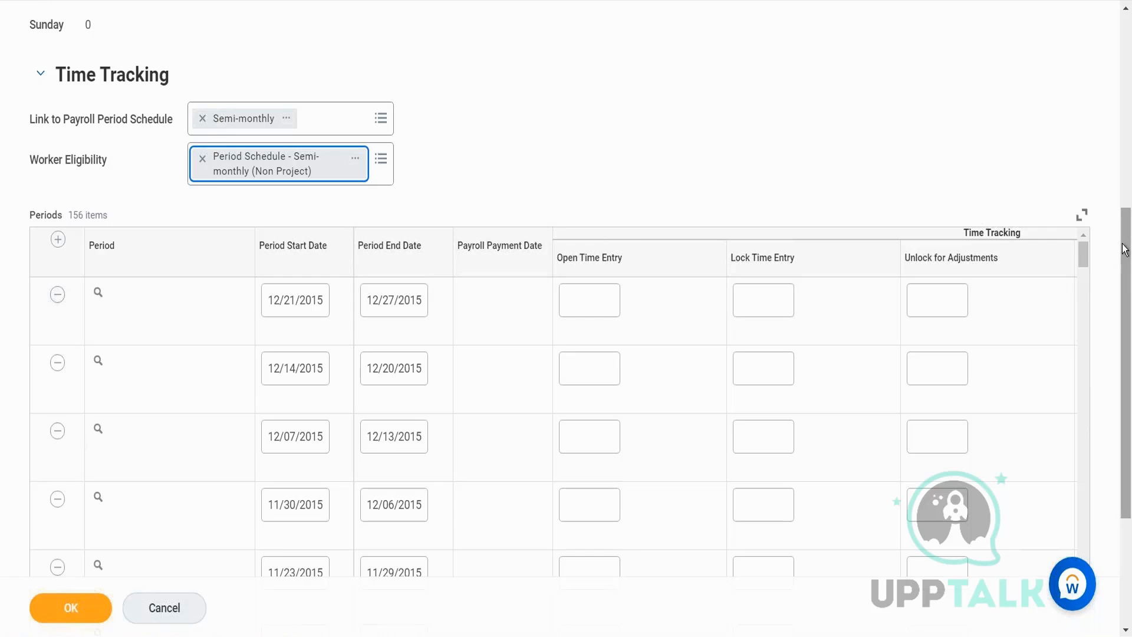
scroll(1118, 84, up, 7)
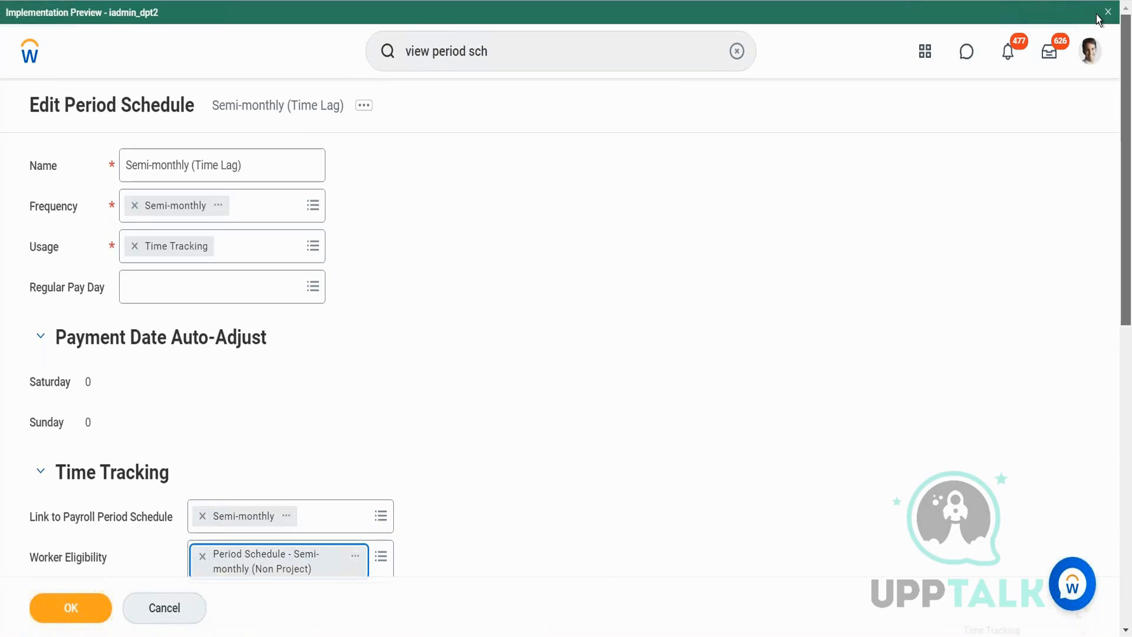
scroll(1098, 93, down, 6)
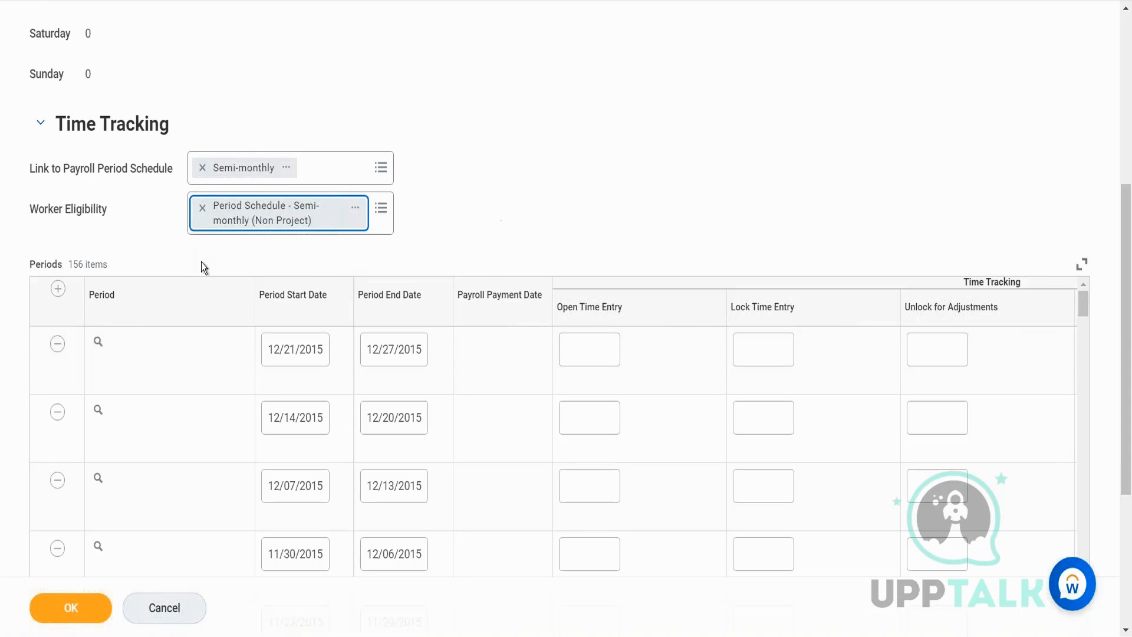
click(59, 289)
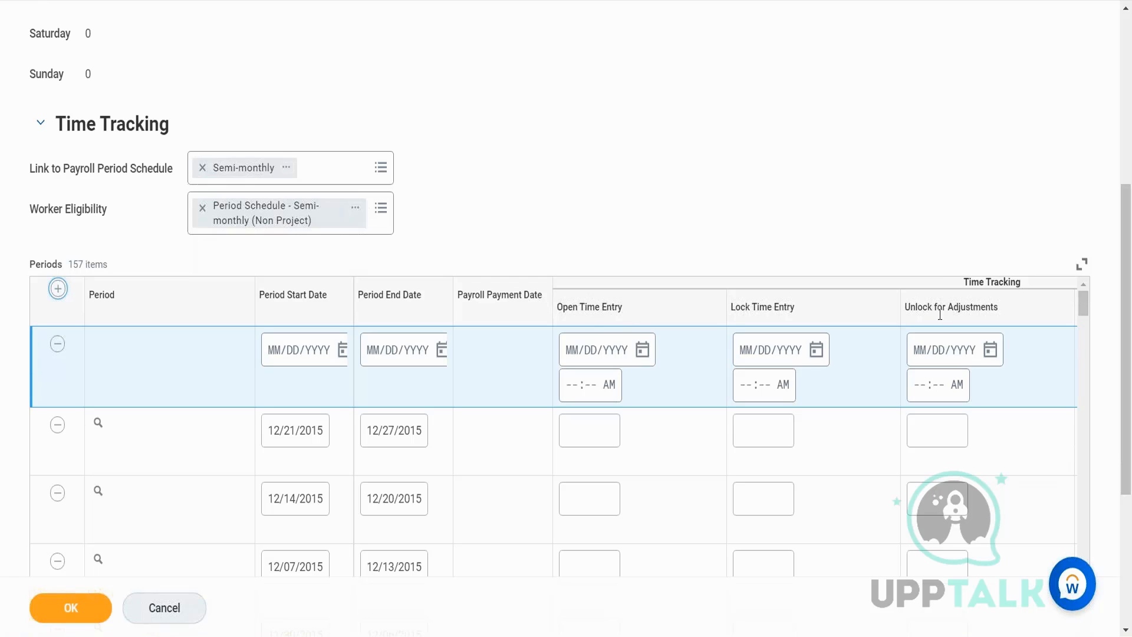
click(269, 349)
text(01/)
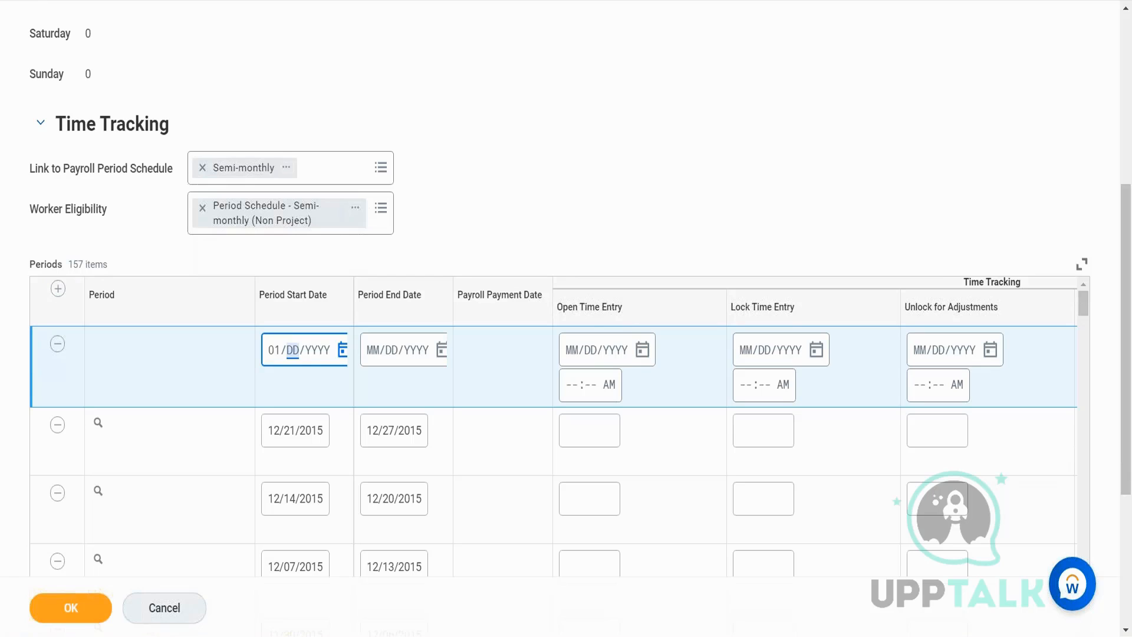
text(01/2021)
click(373, 352)
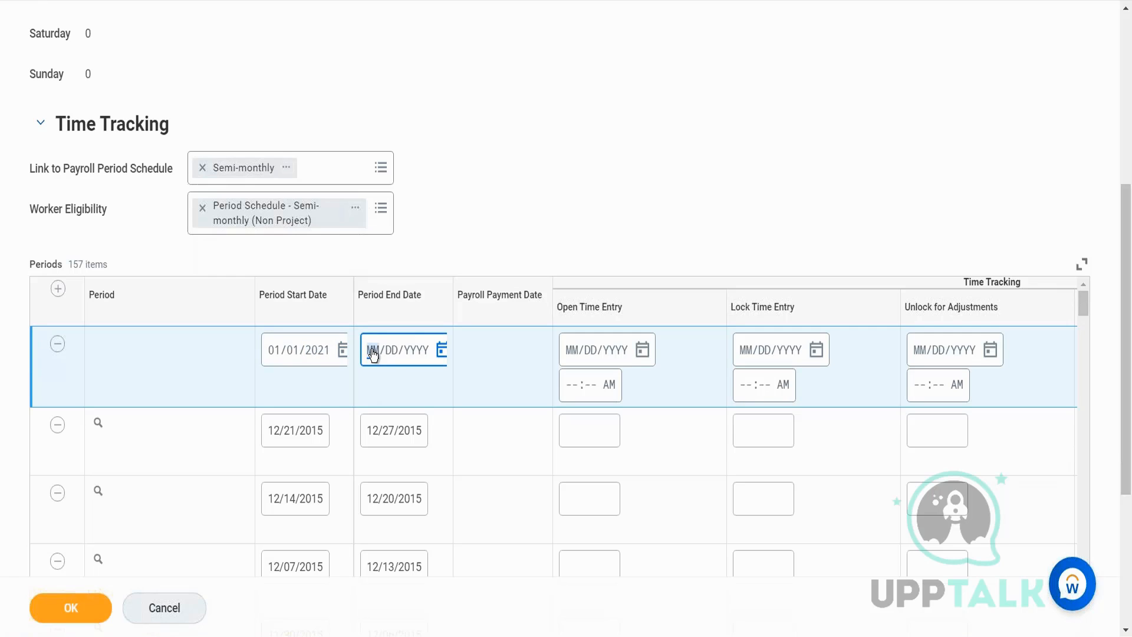
text(01312021)
- Set the new period's Open Time Entry date to 01/02/2021 and its Lock Time Entry date to 02/01/2021
click(570, 352)
text(01/02/2021)
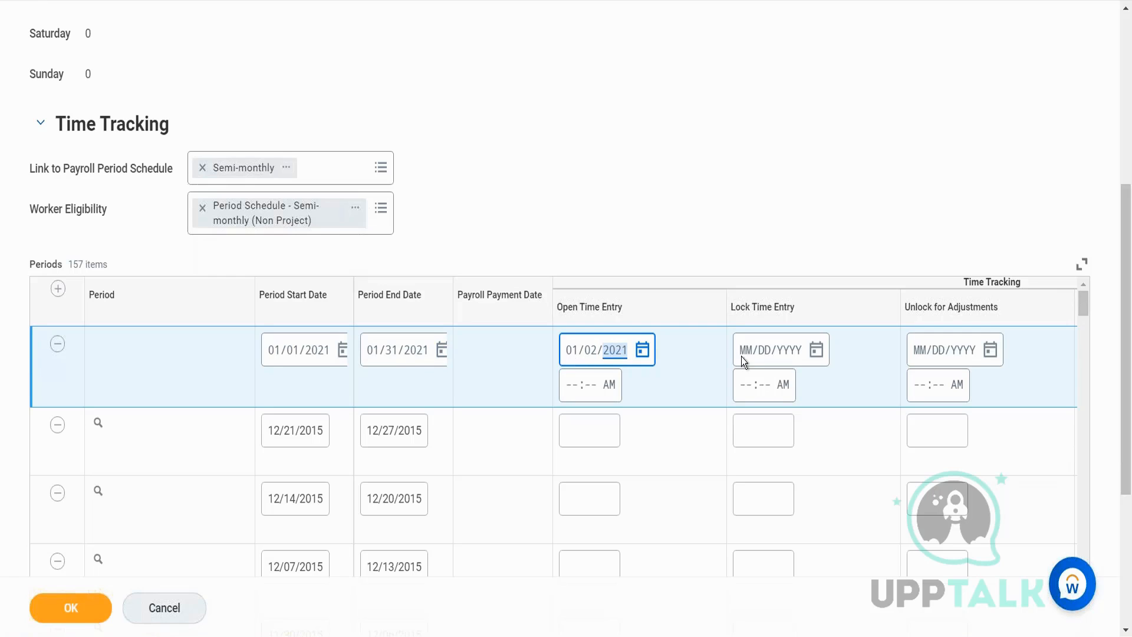
click(750, 359)
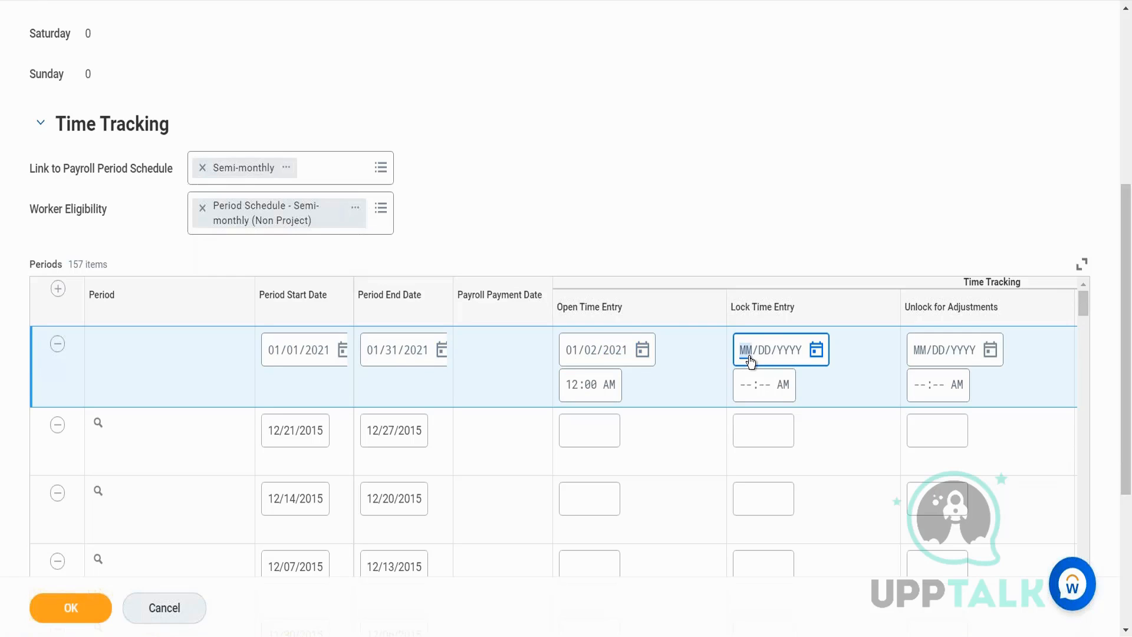
text(02/01/2021)
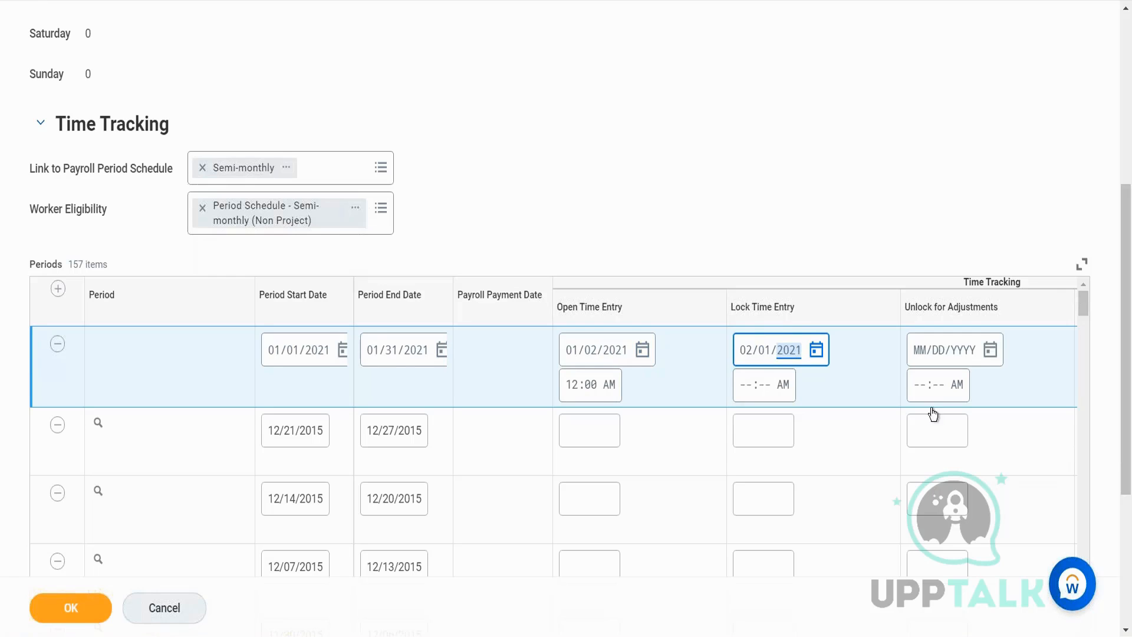
- Set the new period's Unlock for Adjustments date to 02/28/2021 and its Close Time Entry date to 03/01/2021
click(924, 359)
text(02/)
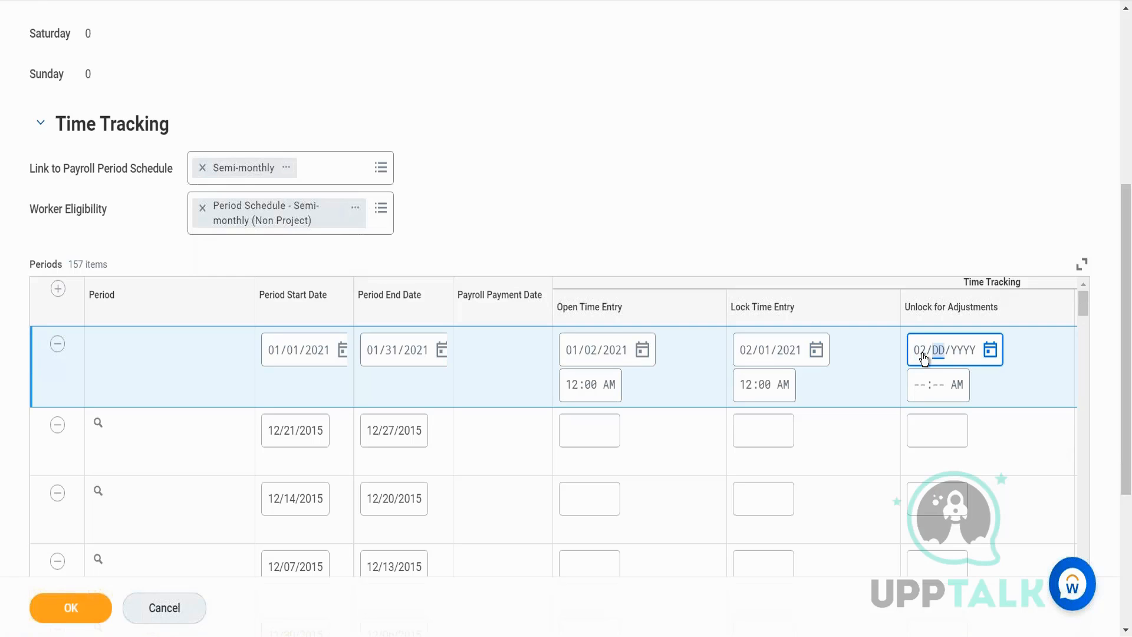
text(28/2012)
drag(1127, 277, 1128, 416)
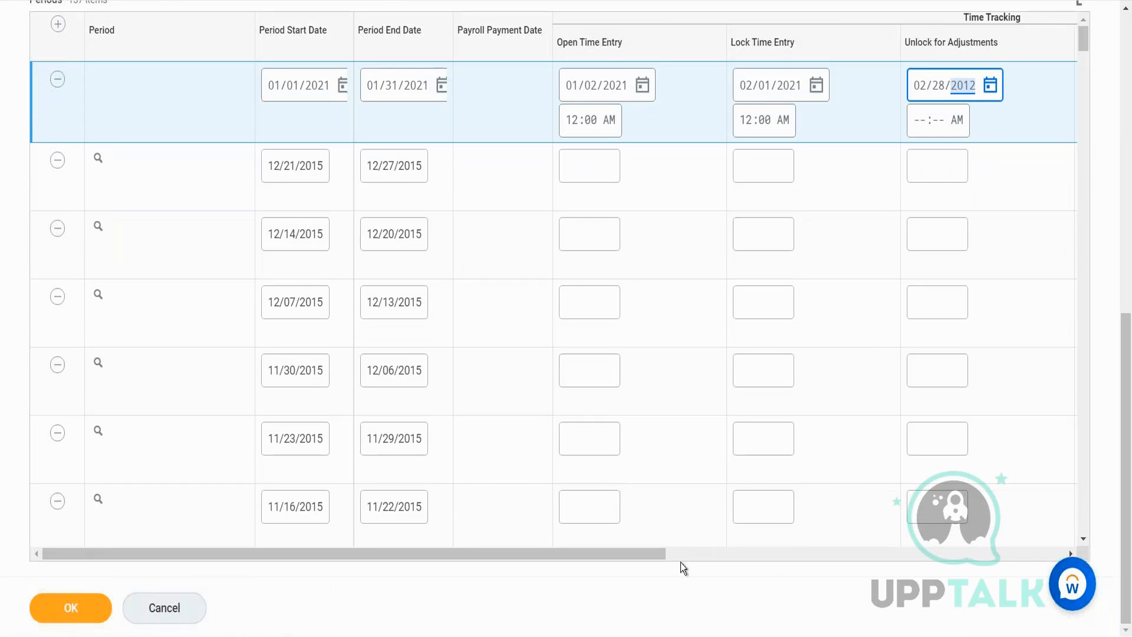
drag(726, 564, 767, 558)
click(783, 88)
text(2021)
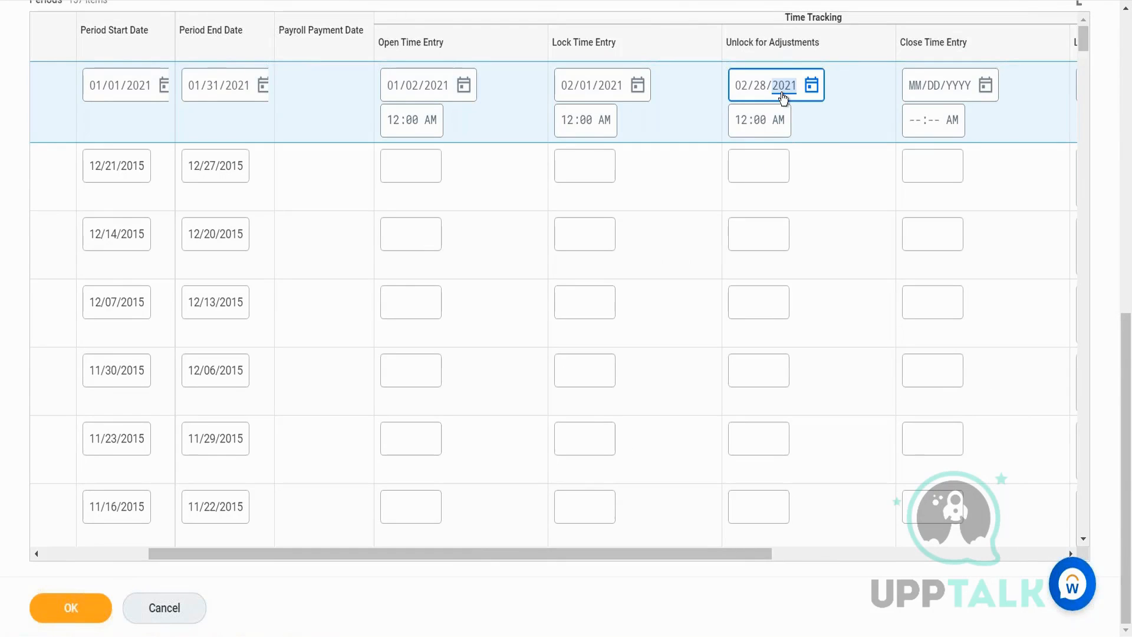
click(921, 93)
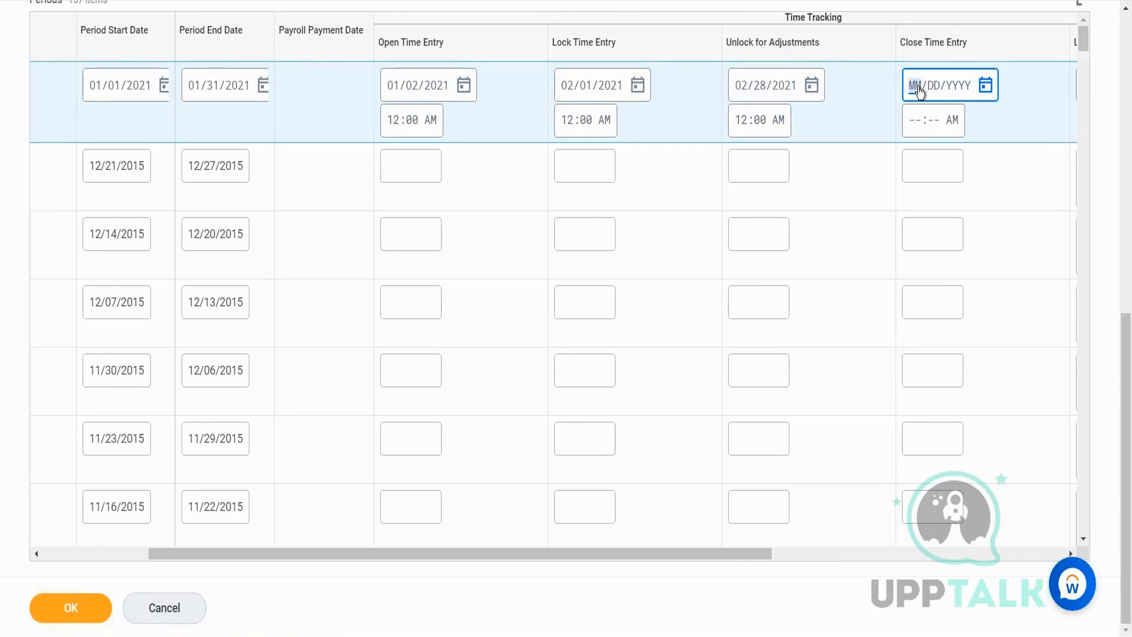
text(03012021)
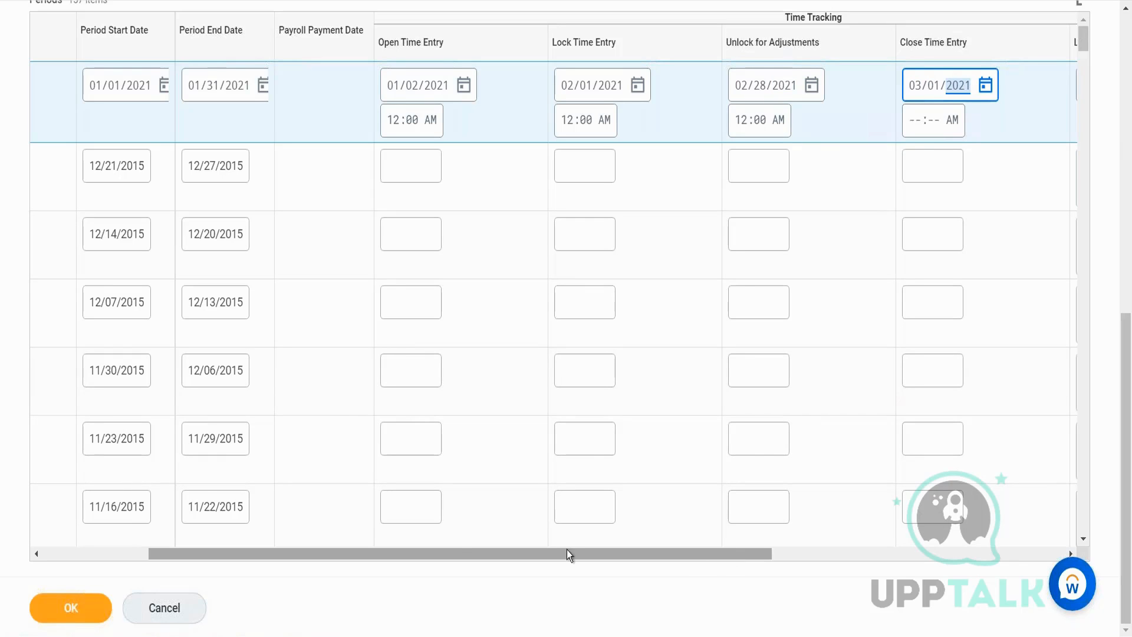
- Change the new period's Open Time Entry date to 02/01/2021
drag(460, 553, 435, 552)
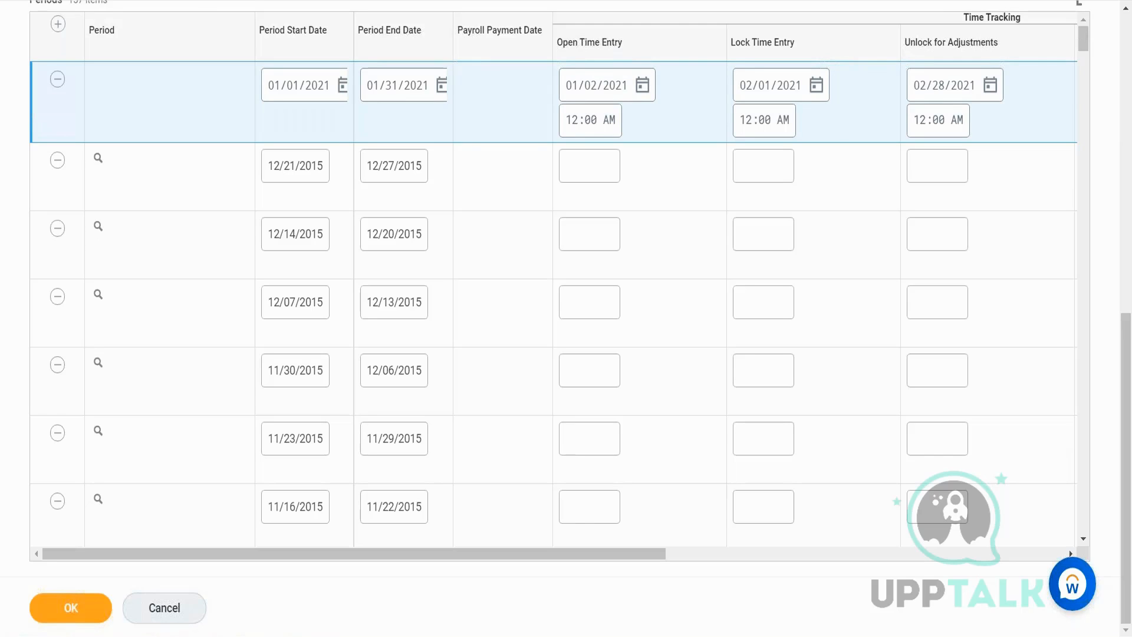
click(573, 90)
text(02)
key(BackSpace)
text(01)
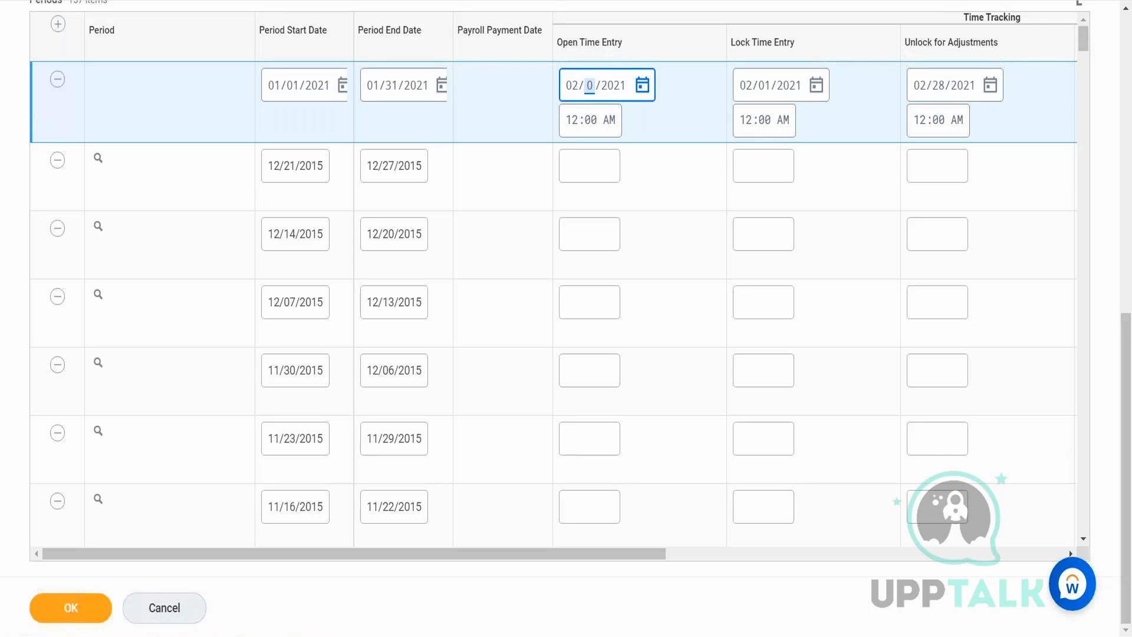
key(BackSpace)
key(BackSpace)
key(Right)
text(2021)
click(393, 112)
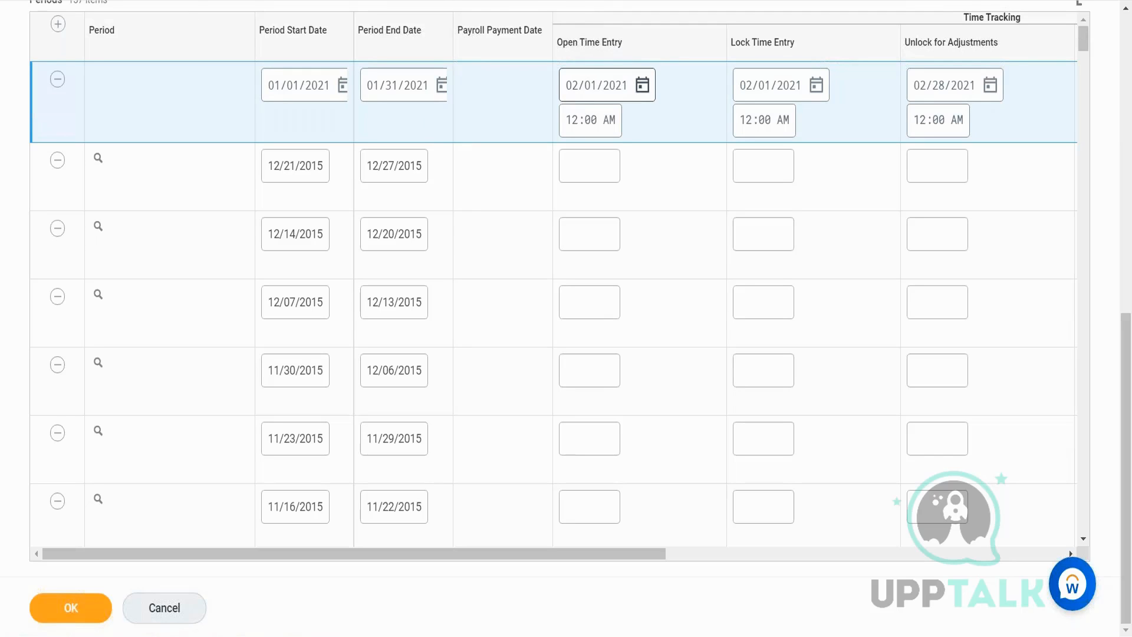
- Set the new period's Open Time Entry date to 01/01/2021, matching the period start date
click(571, 88)
text(01)
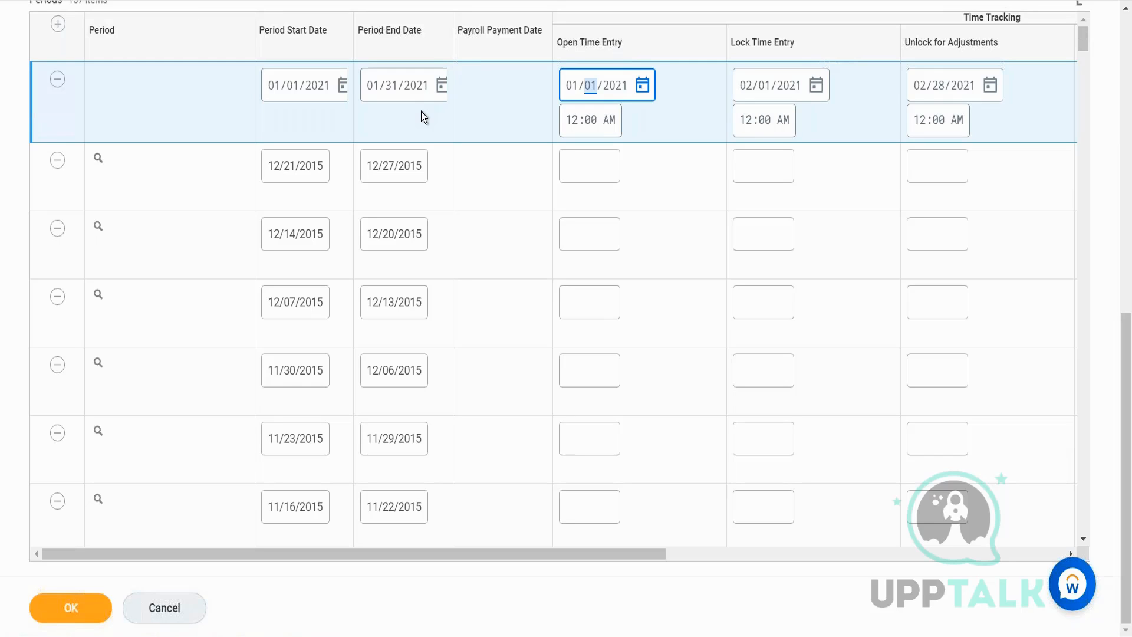
click(421, 115)
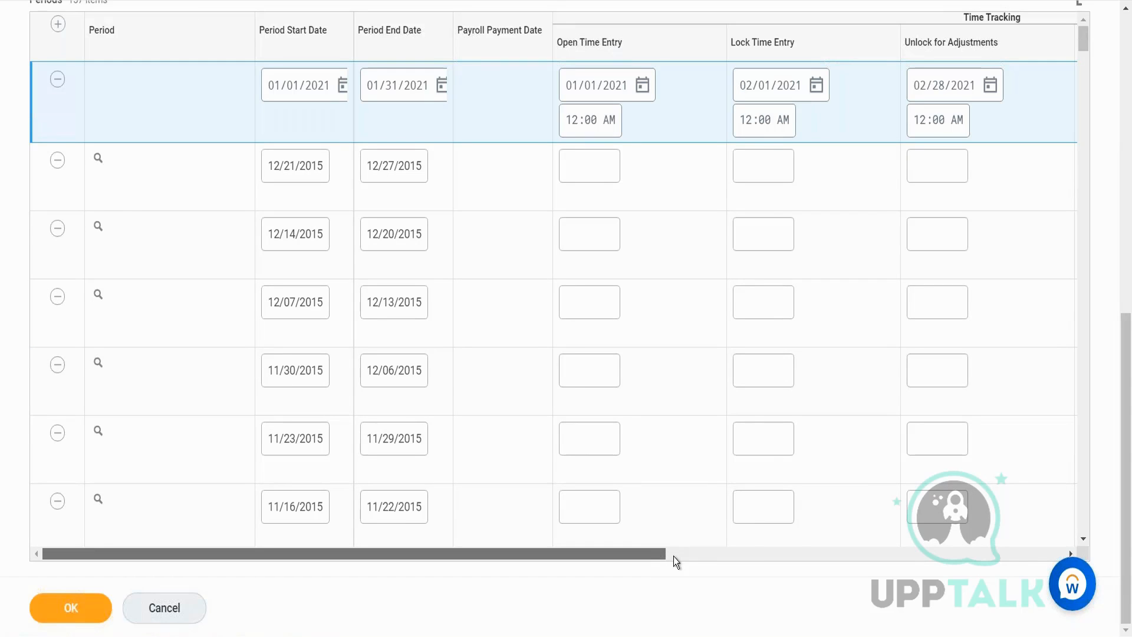
- Clear the new period's Close Time Entry date, and cancel editing the schedule, discarding all changes
drag(685, 557, 733, 562)
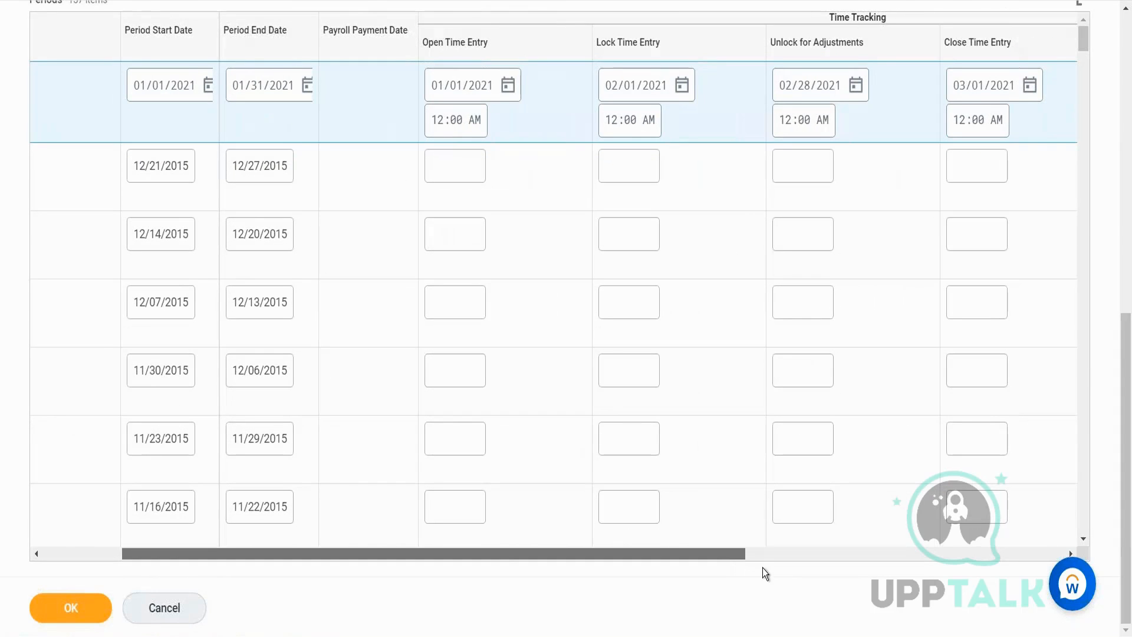
scroll(776, 568, right, 3)
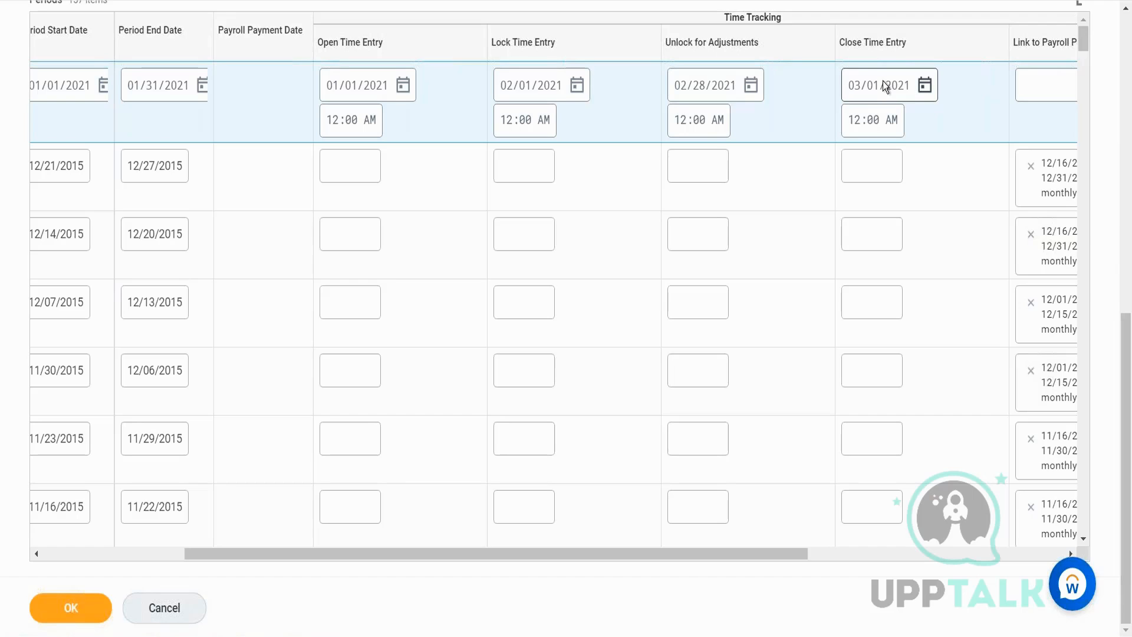
click(864, 93)
key(BackSpace)
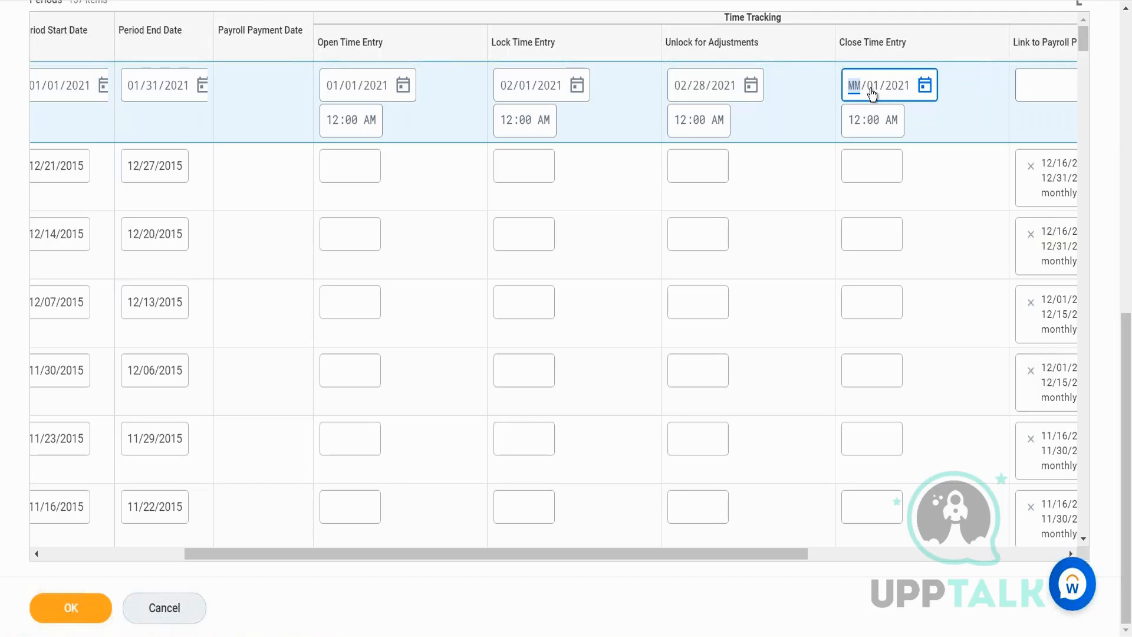
click(873, 88)
key(BackSpace)
click(899, 89)
key(BackSpace)
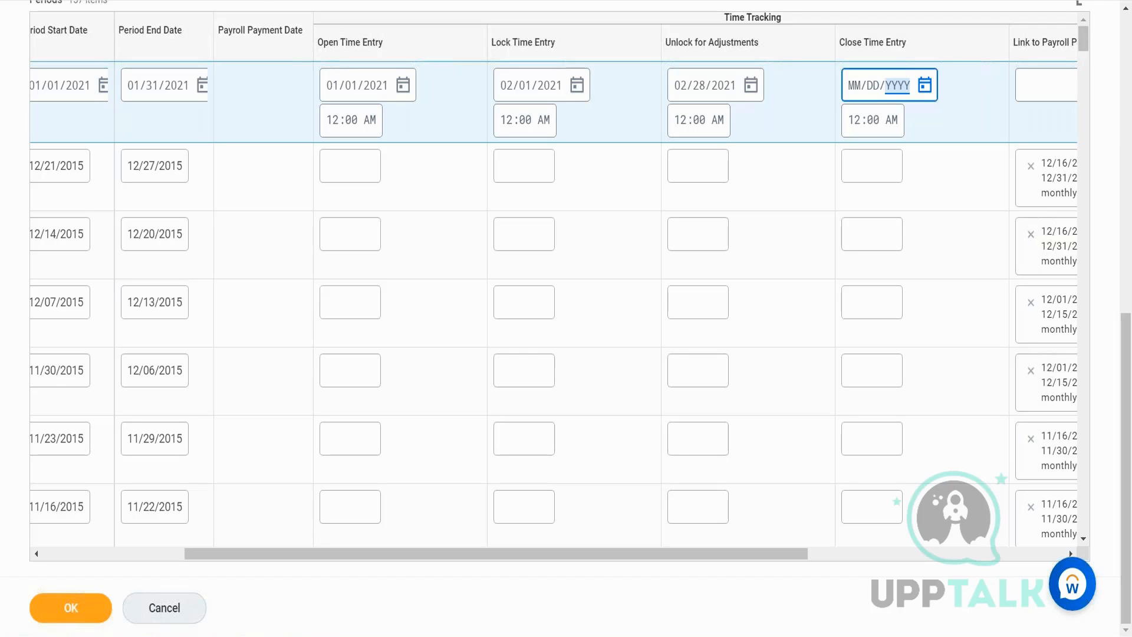
click(854, 85)
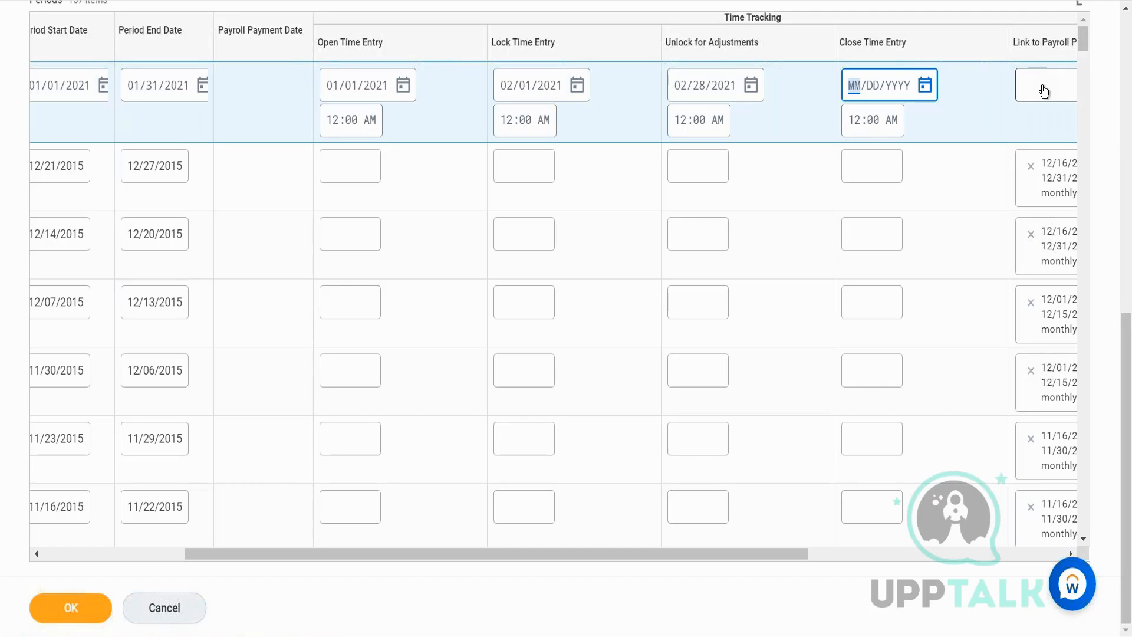
click(177, 611)
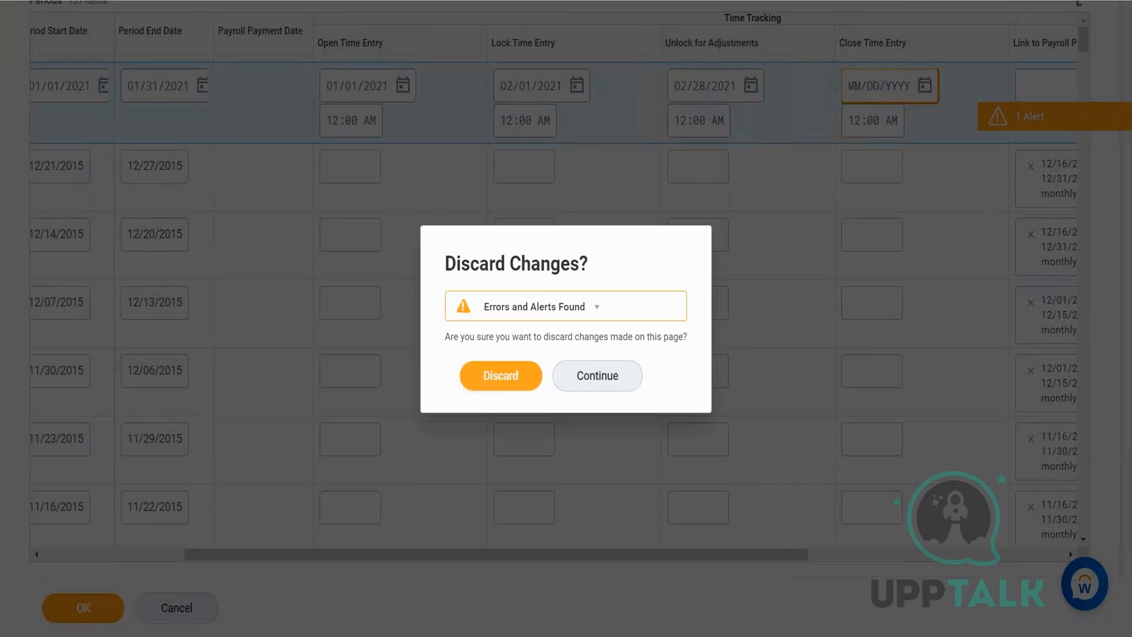
click(510, 378)
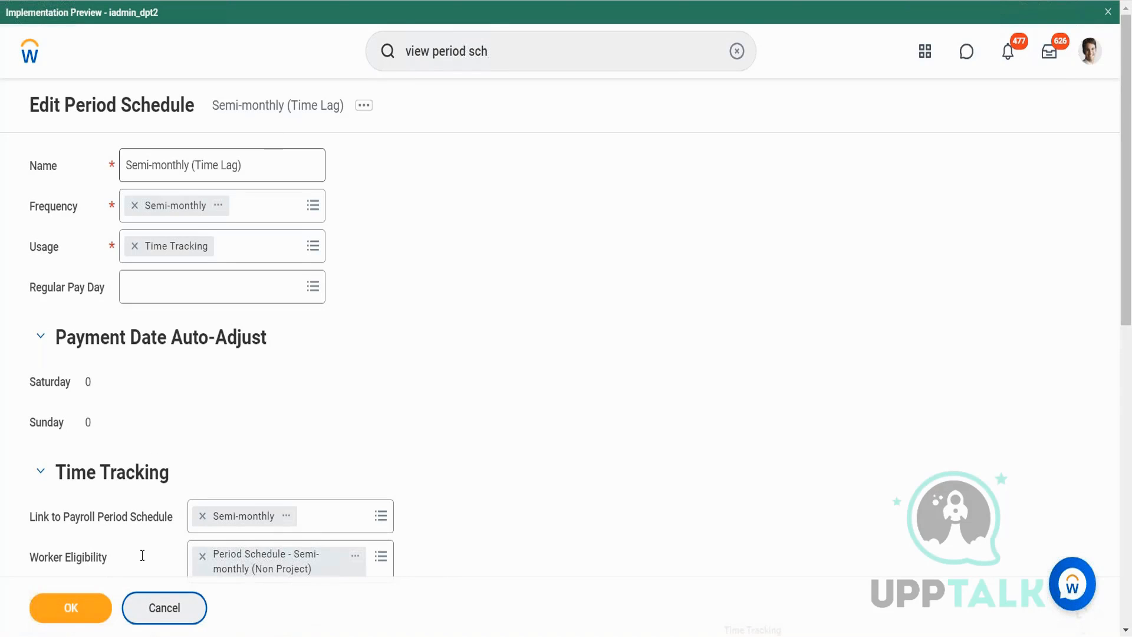
- Expand the schedule's Time Tracking section and open its Period Schedule - Semi-monthly (Non Project) worker eligibility rule to review the conditions
scroll(369, 477, down, 6)
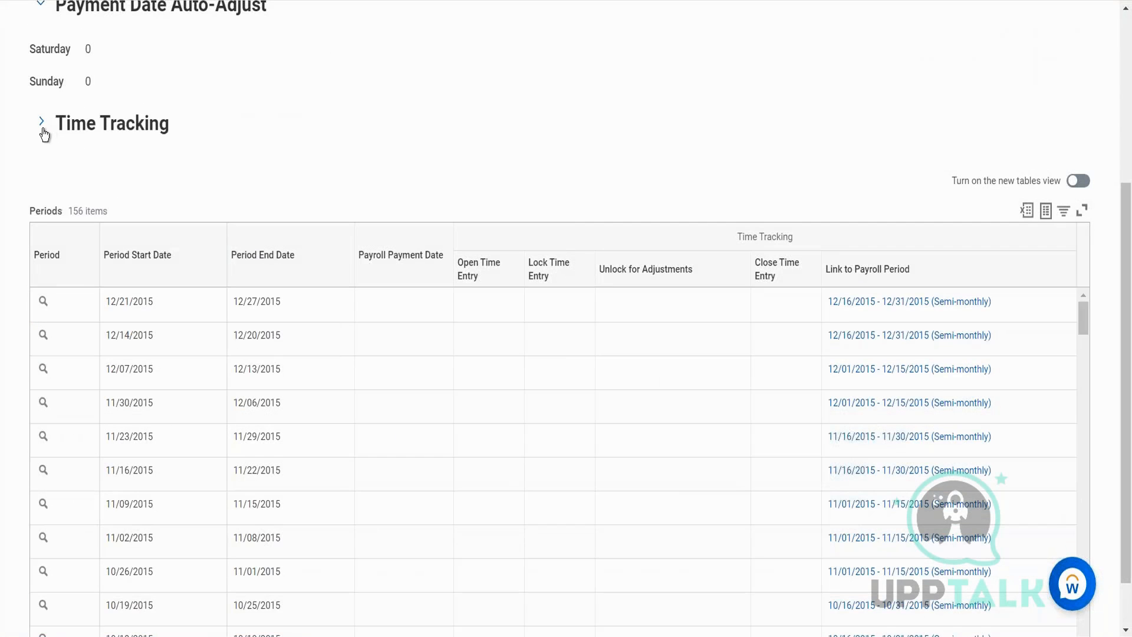
click(41, 122)
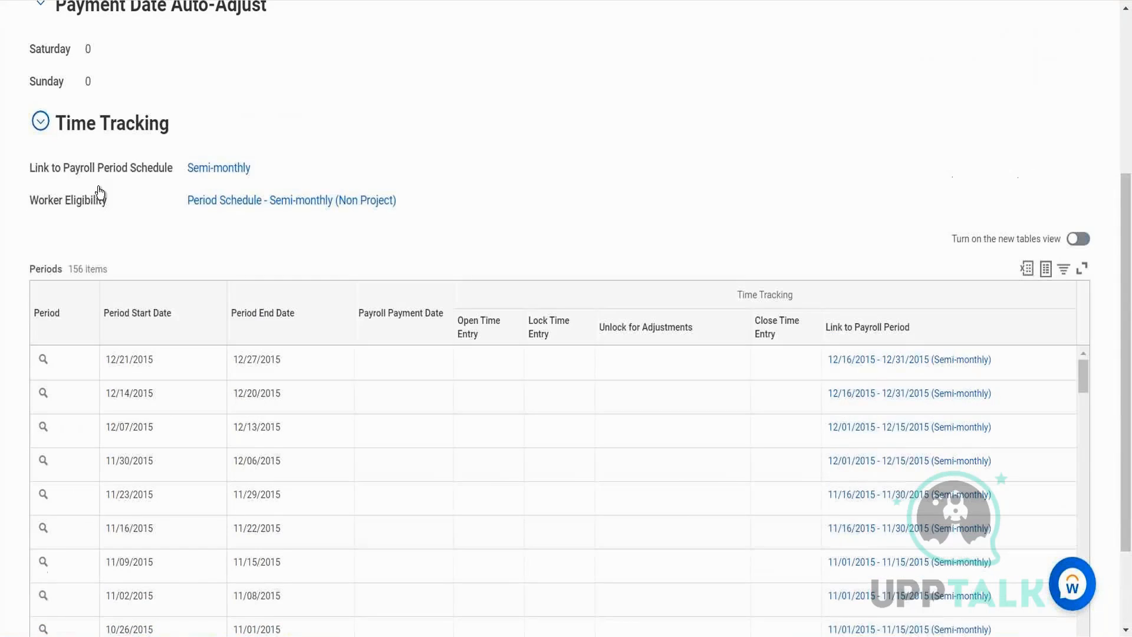
click(258, 202)
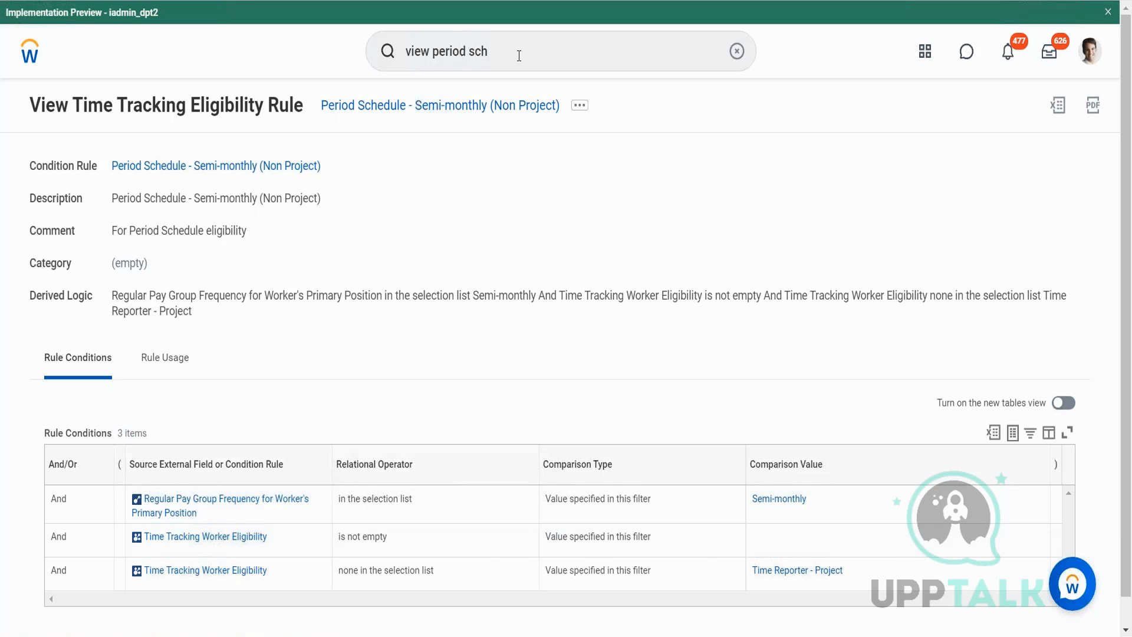
- Search for "view period" and open the View Period Schedule report
key(ctrl+f)
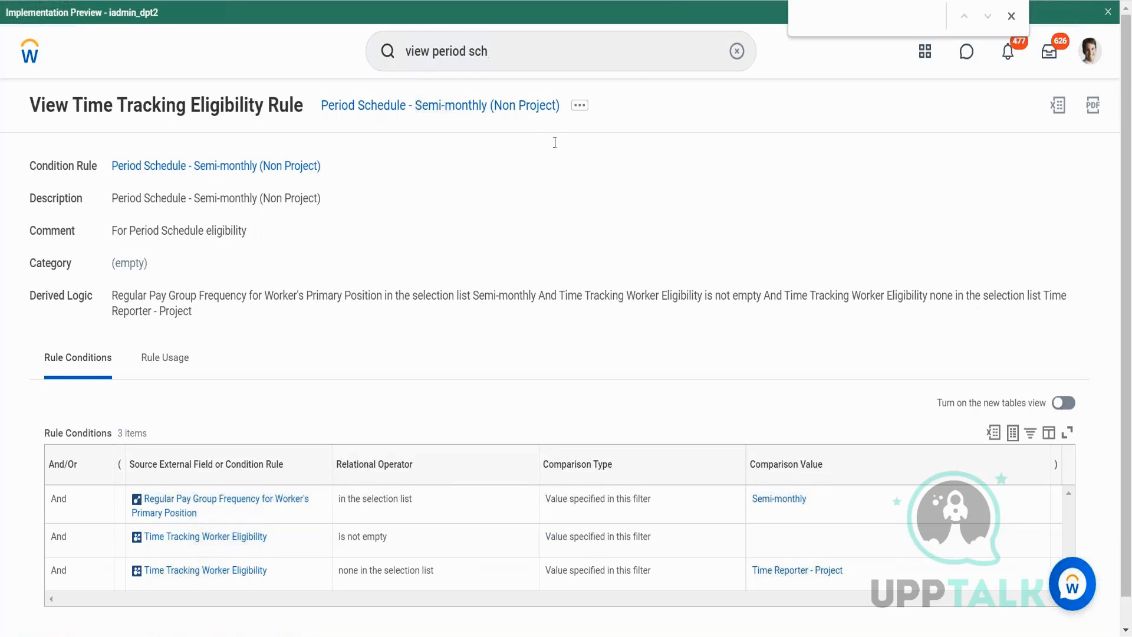
click(738, 51)
text(view)
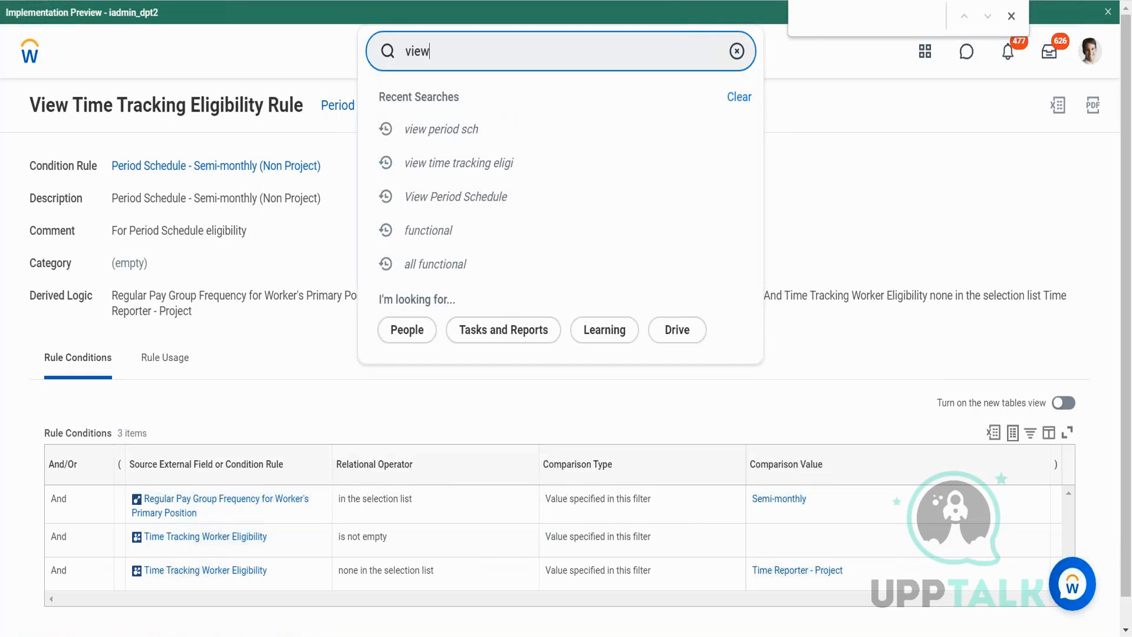
text( period)
key(Escape)
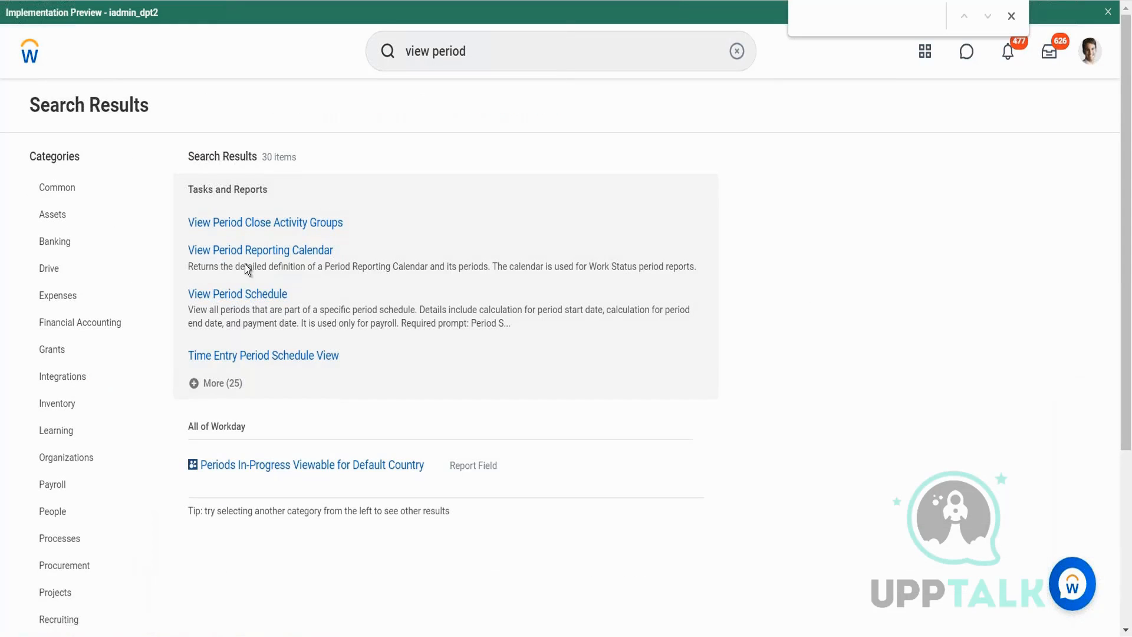
click(235, 299)
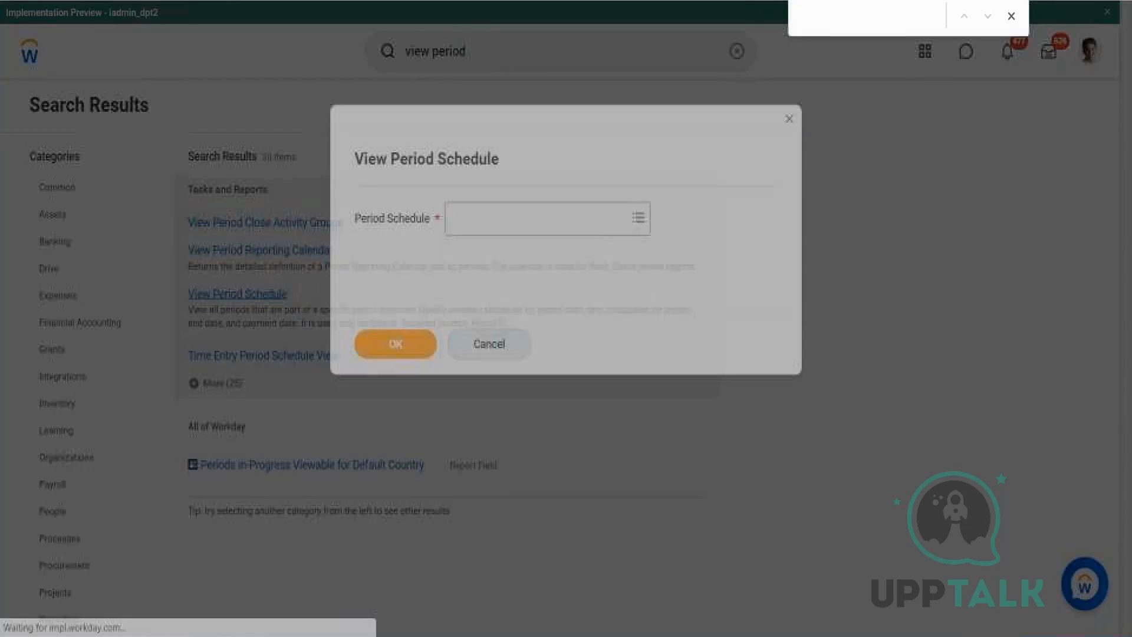
- Run the View Period Schedule report for the 1_Weekly period schedule
click(553, 226)
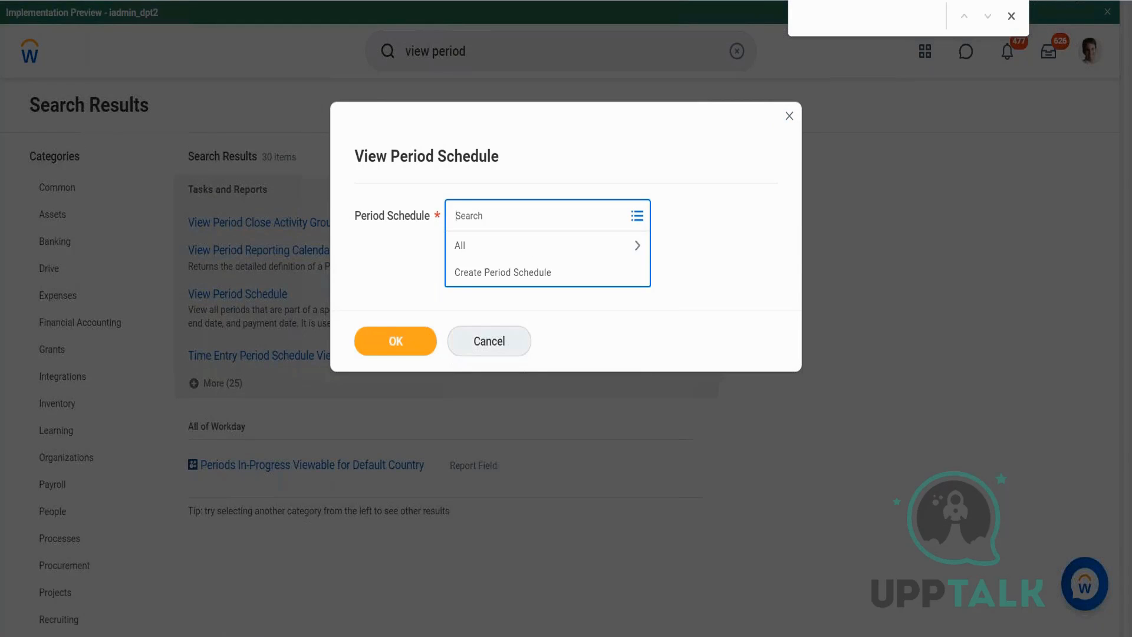
click(553, 251)
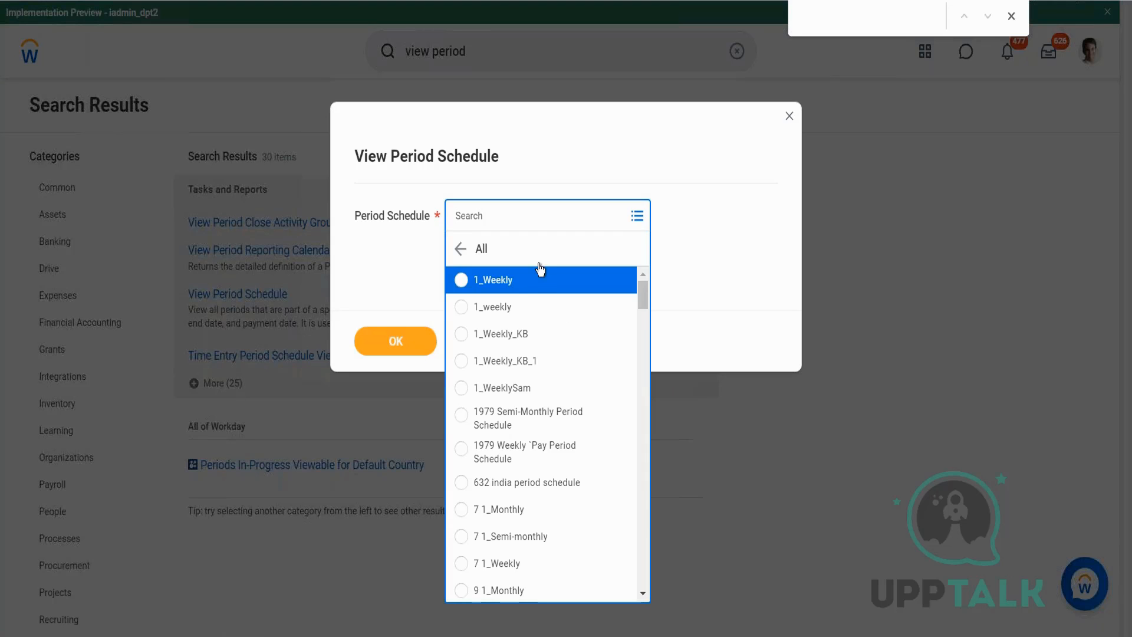
click(510, 288)
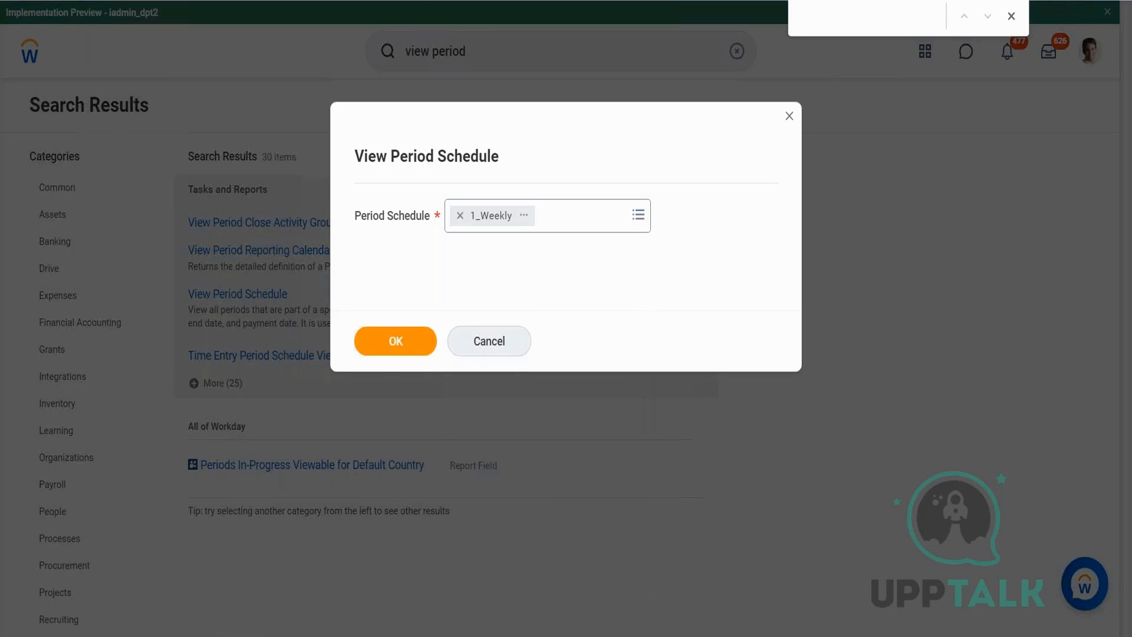
click(395, 341)
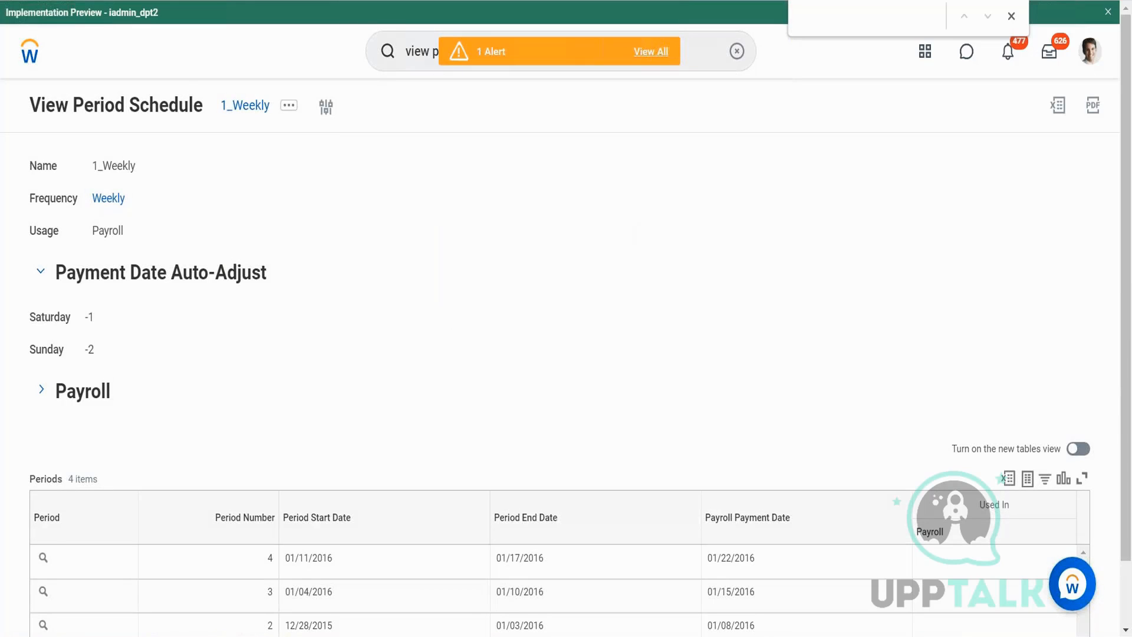
- Edit the 1_Weekly period schedule, try changing its Frequency to Daily, and cancel the edit, discarding the change
click(288, 105)
mouse_move(355, 169)
click(481, 156)
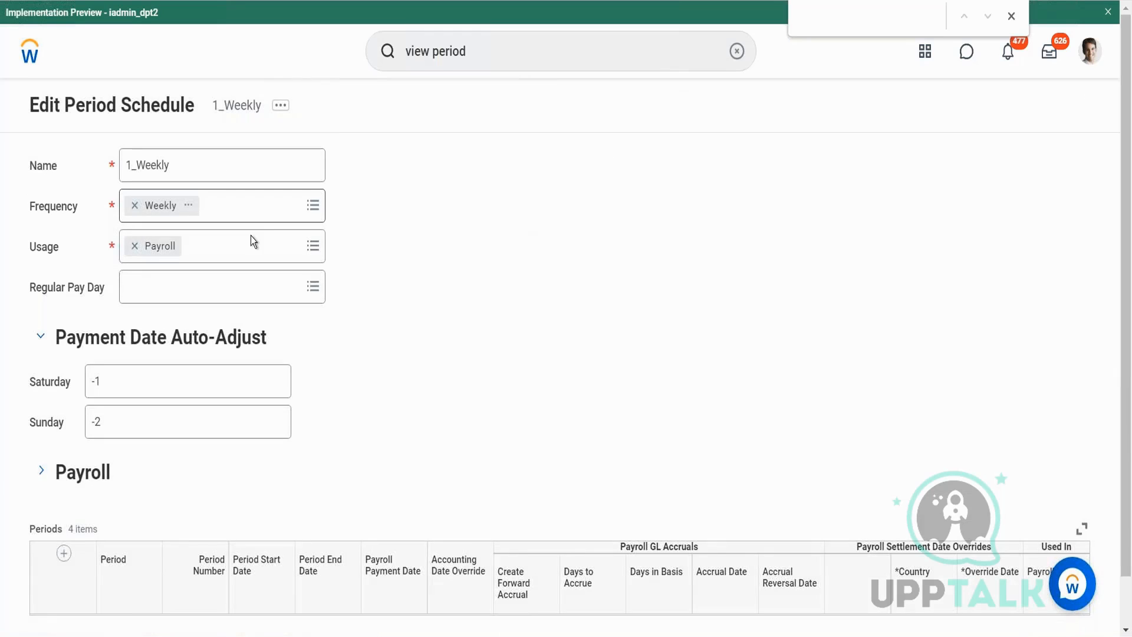
click(275, 221)
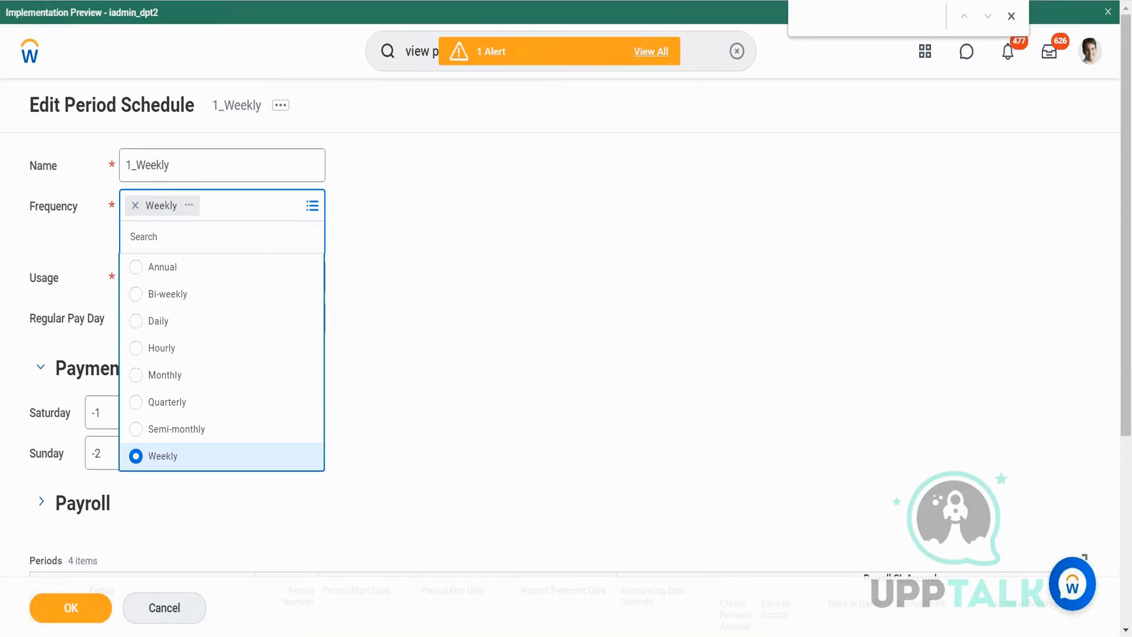
click(185, 324)
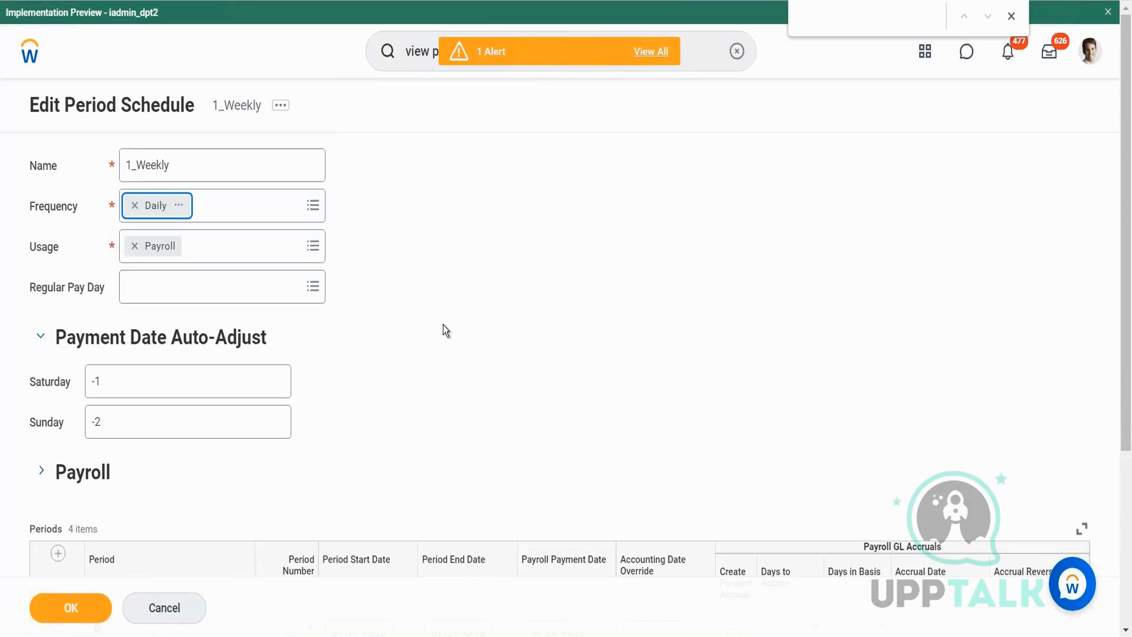
scroll(444, 324, down, 4)
scroll(369, 412, up, 4)
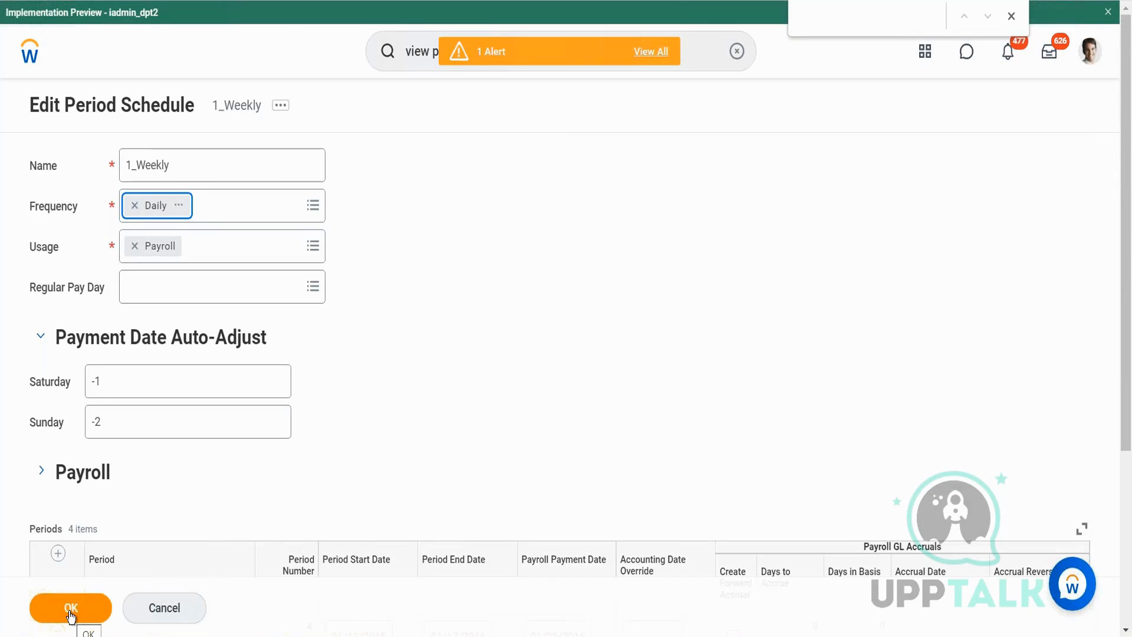
click(159, 609)
click(469, 354)
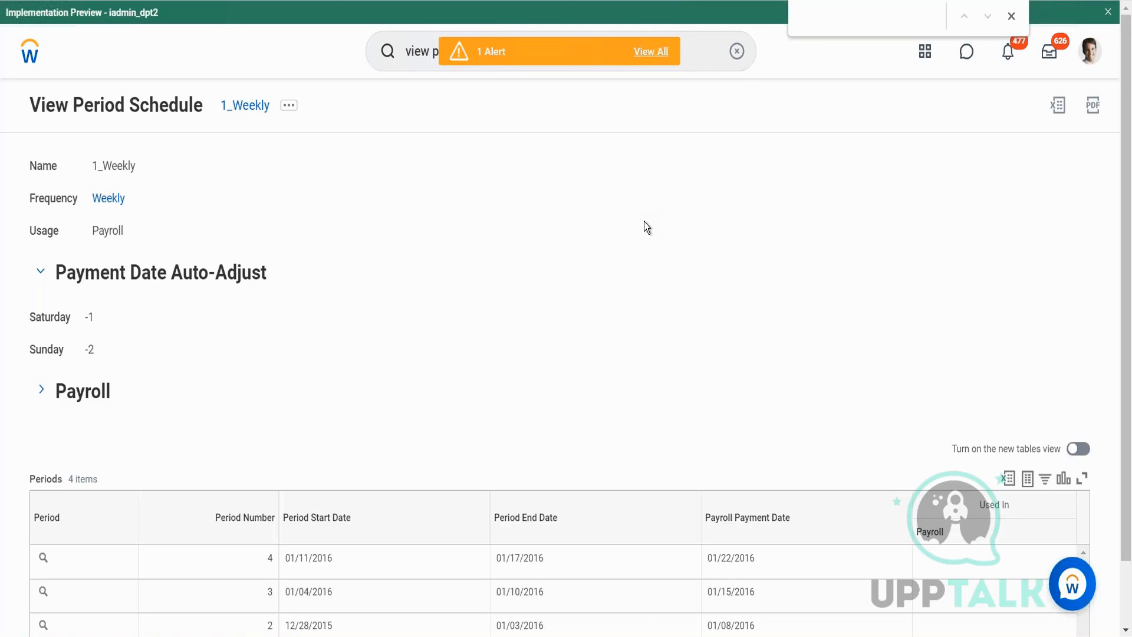
scroll(644, 221, down, 2)
scroll(644, 221, up, 2)
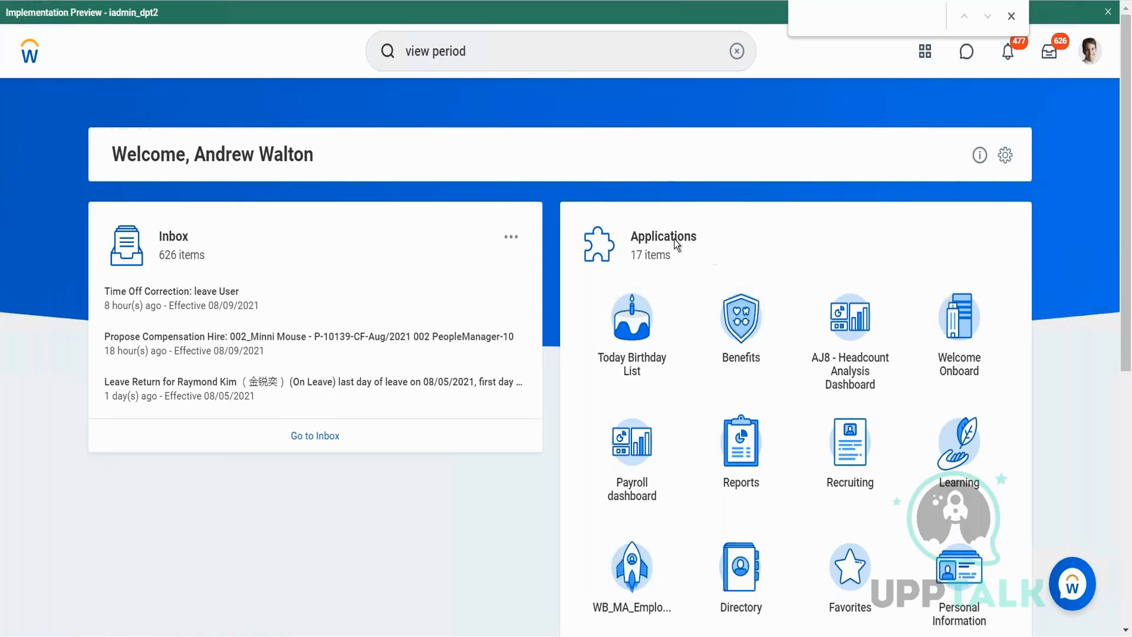
scroll(674, 239, down, 8)
scroll(674, 239, up, 6)
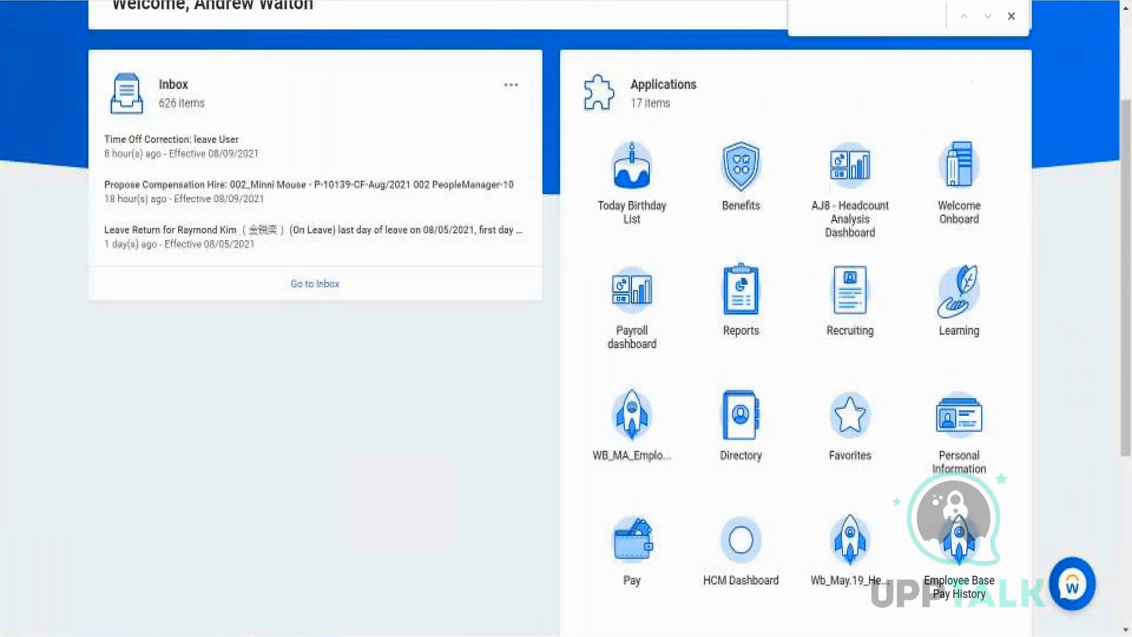
scroll(566, 318, up, 2)
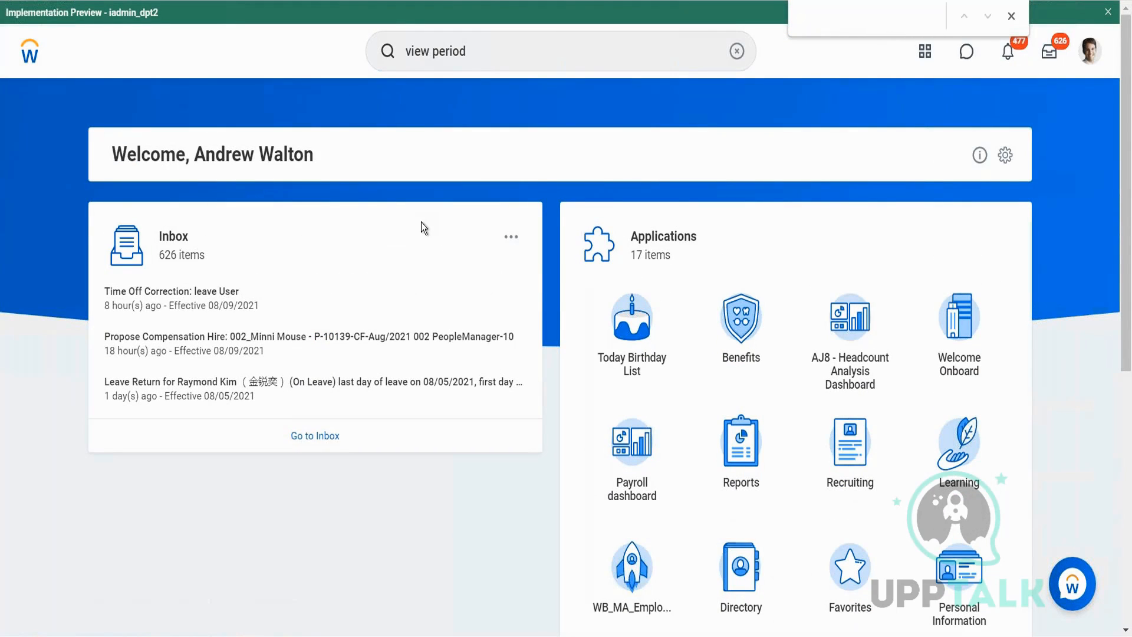
- Open the signed-in worker's profile and launch Enter My Time from its Time and Leave actions to view the weekly time entry calendar
click(1091, 58)
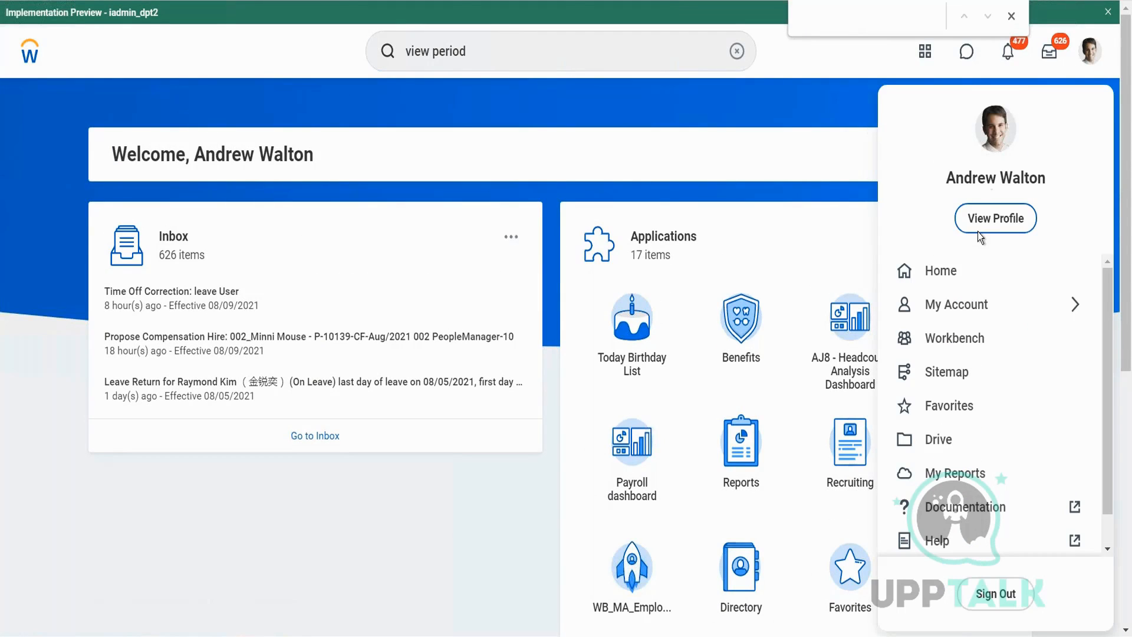
key(Escape)
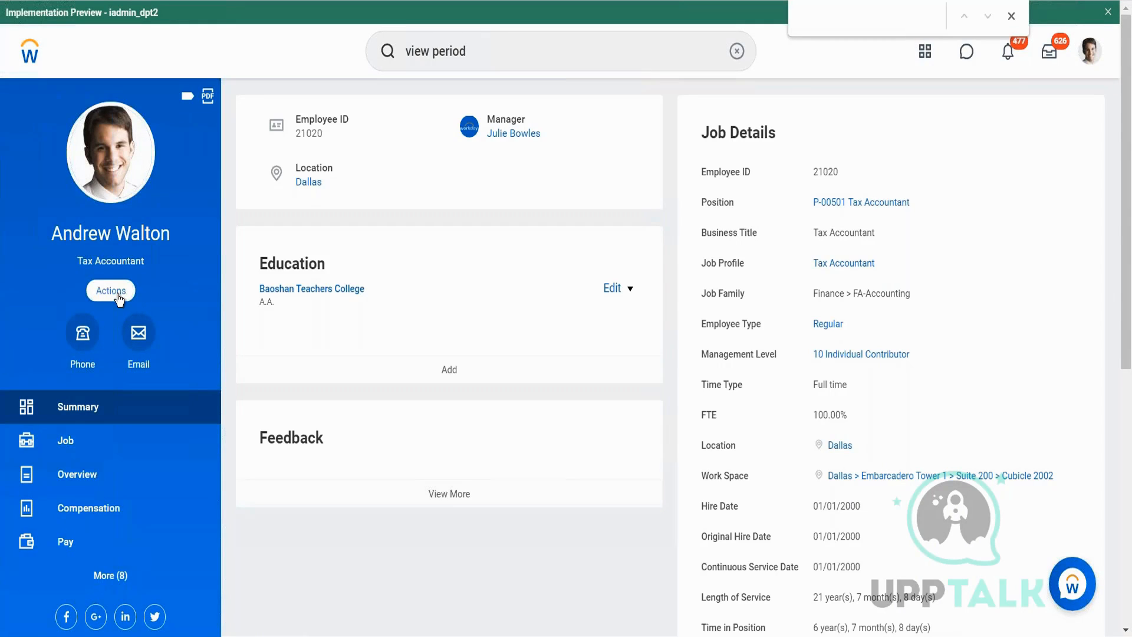
scroll(179, 361, down, 5)
mouse_move(181, 434)
scroll(181, 434, down, 5)
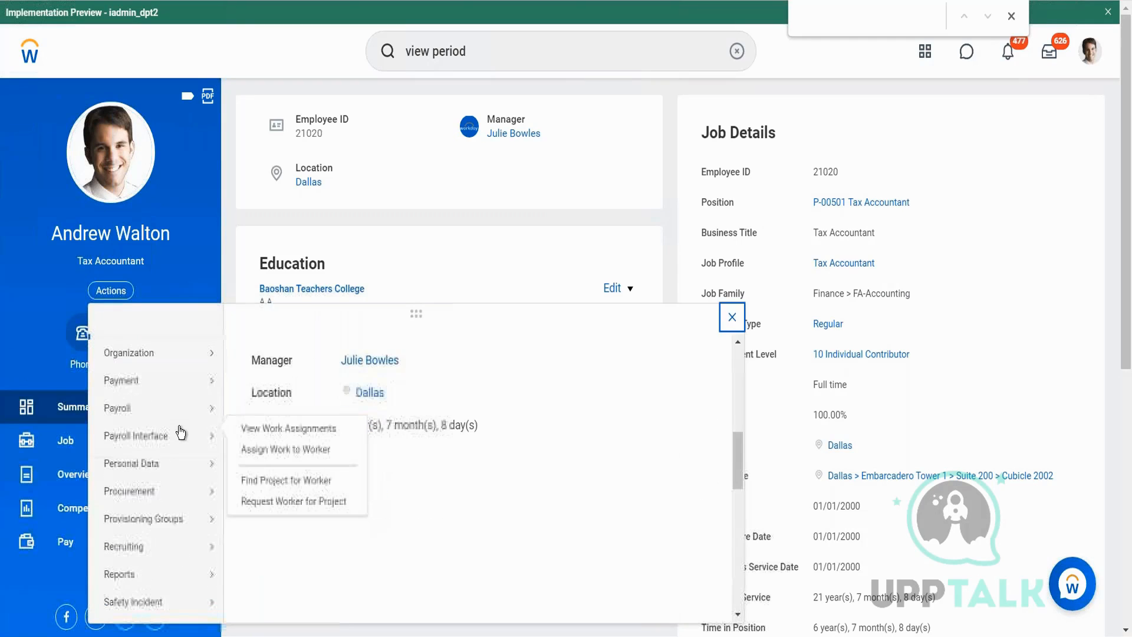
mouse_move(154, 453)
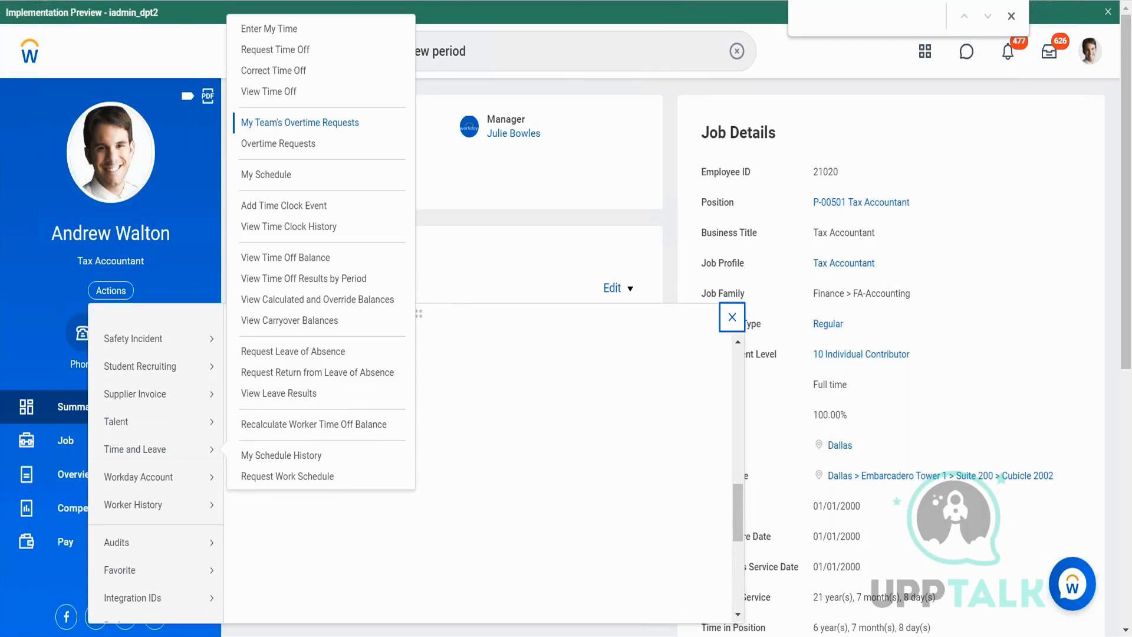
click(269, 37)
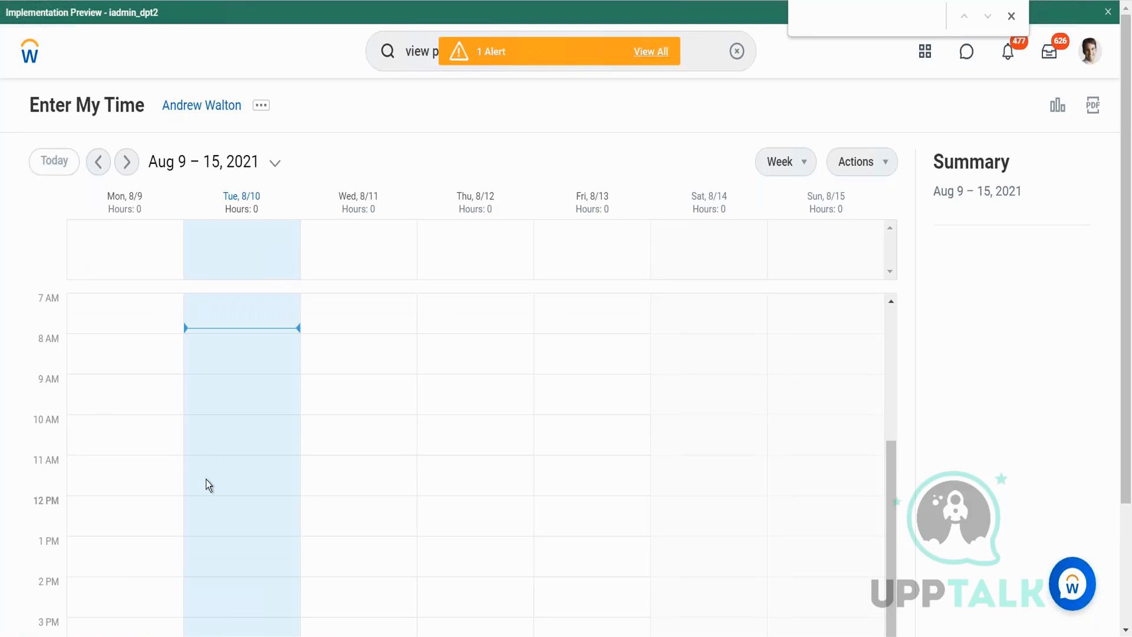
- Return to the home page, reopen the signed-in worker's profile, and review the available Time and Leave actions
click(31, 54)
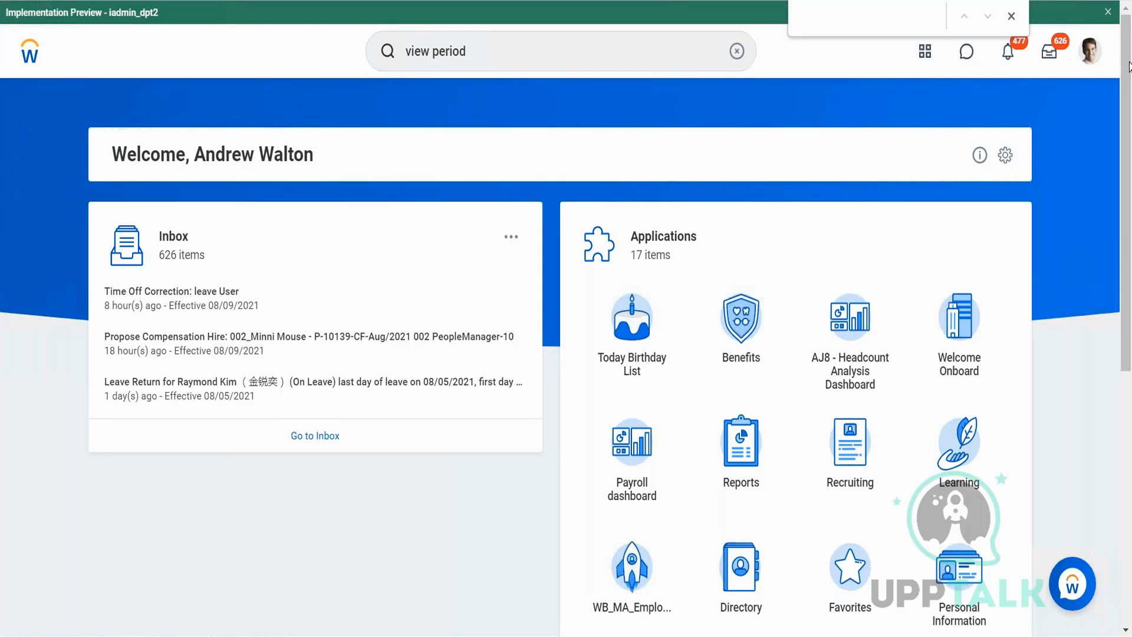
click(1091, 59)
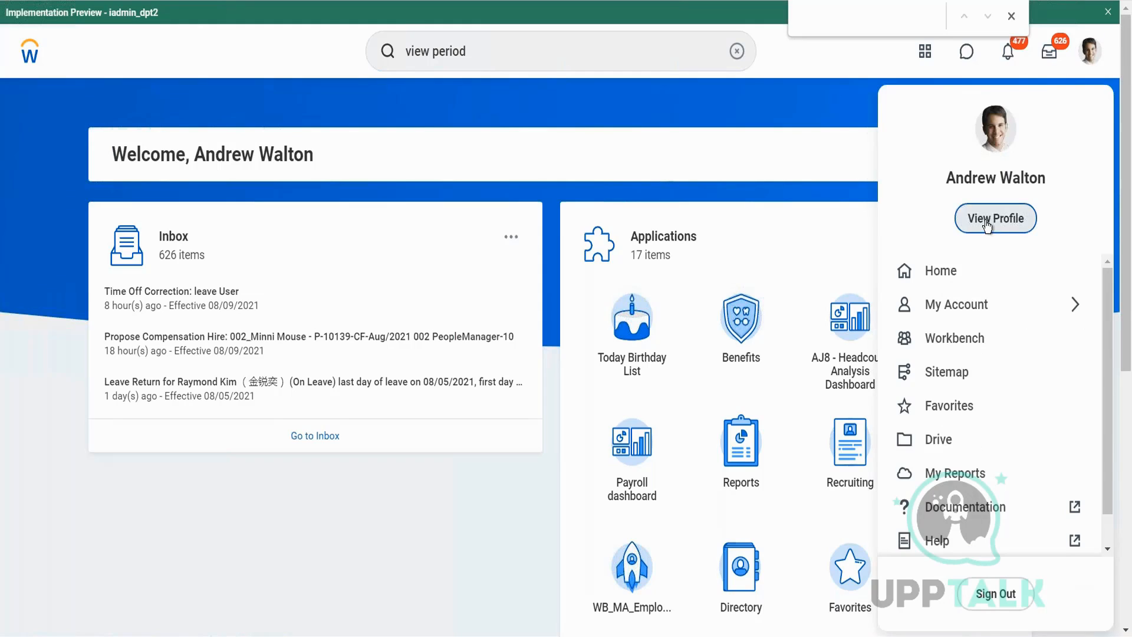
click(439, 237)
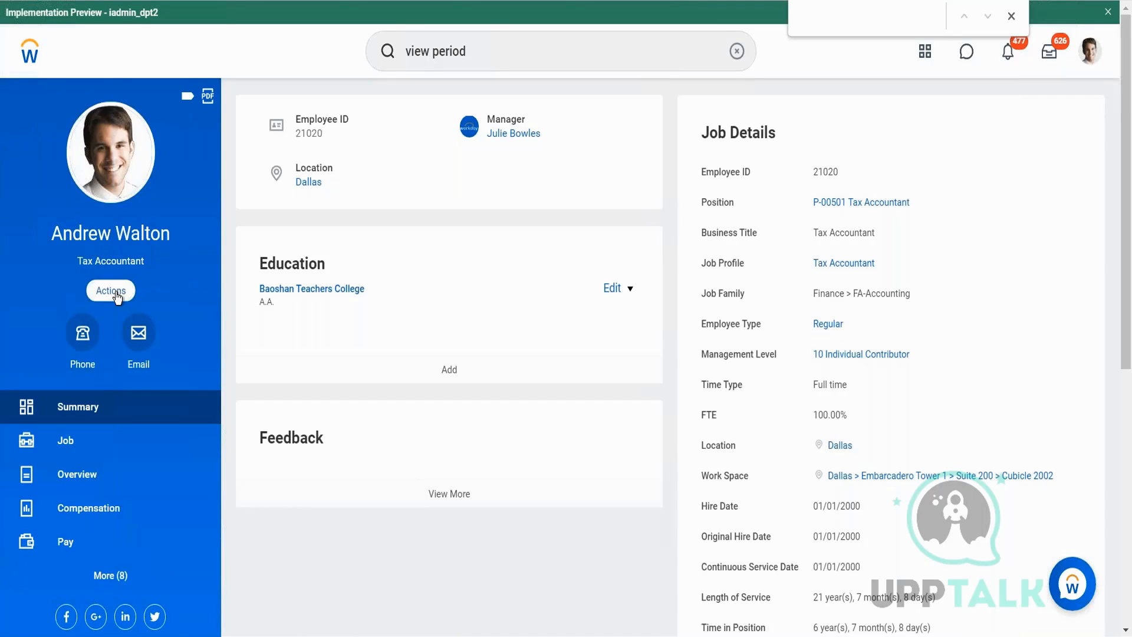
click(115, 295)
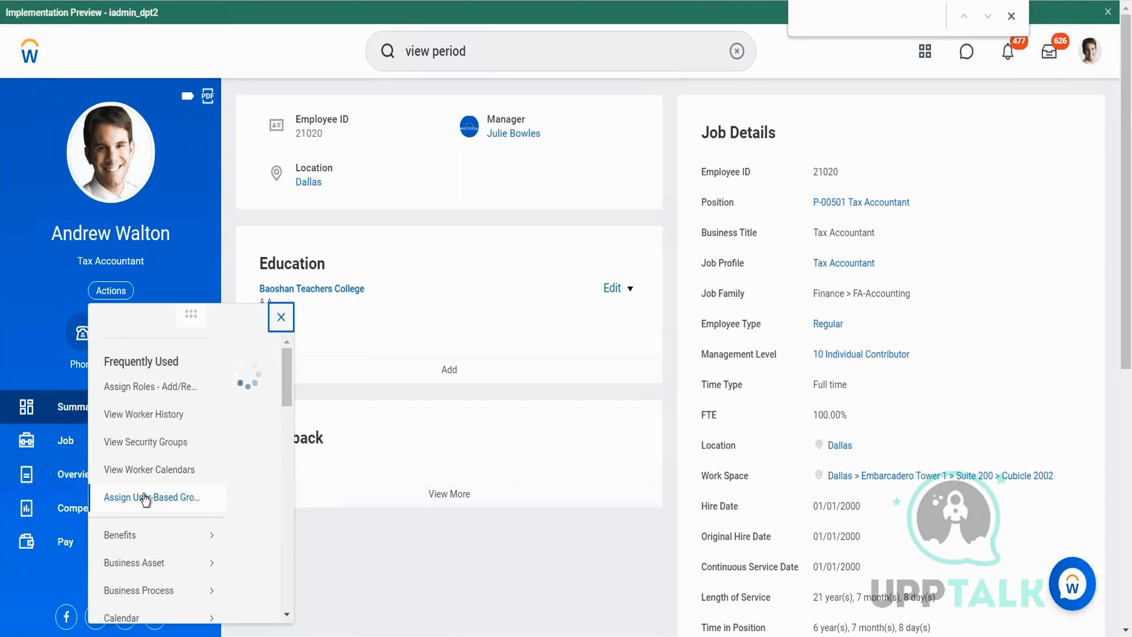
scroll(146, 500, down, 6)
scroll(145, 500, down, 4)
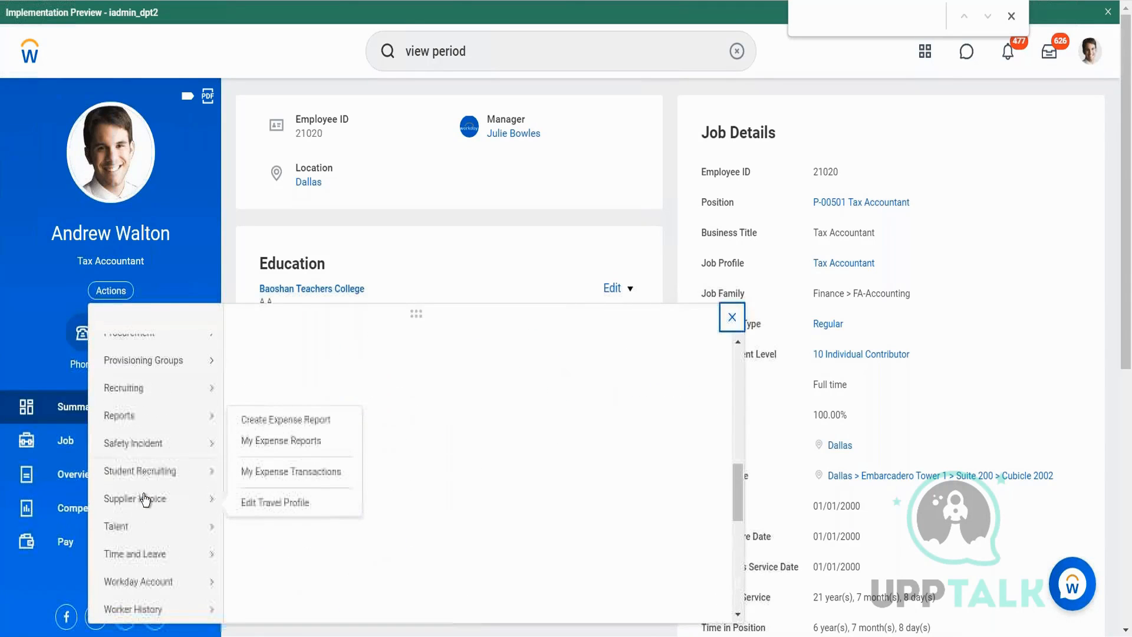
mouse_move(144, 553)
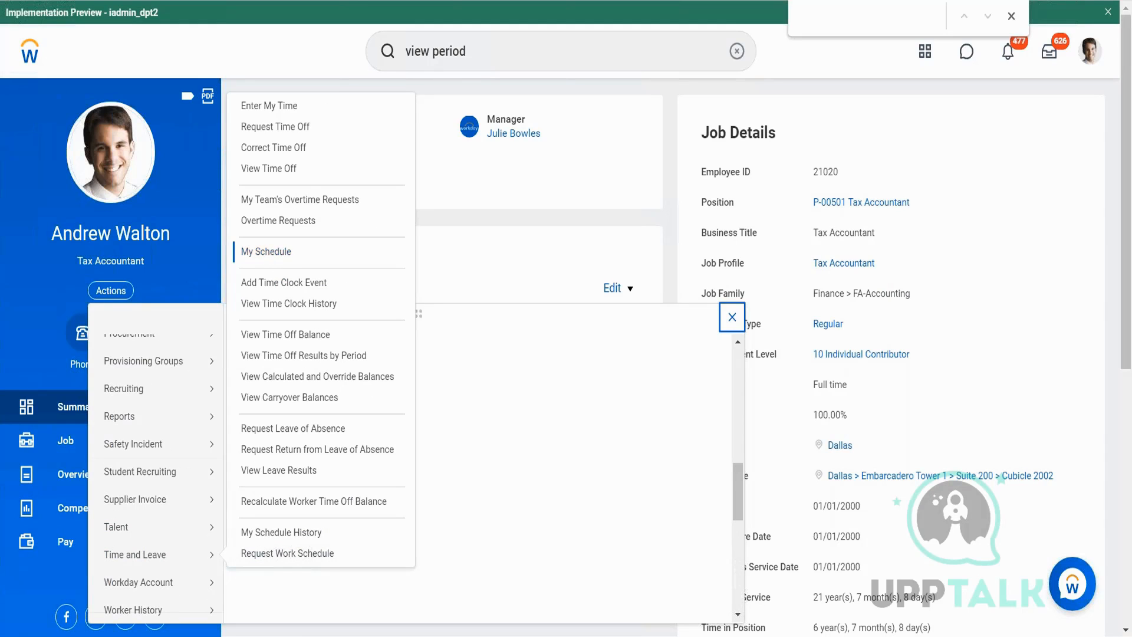
mouse_move(158, 460)
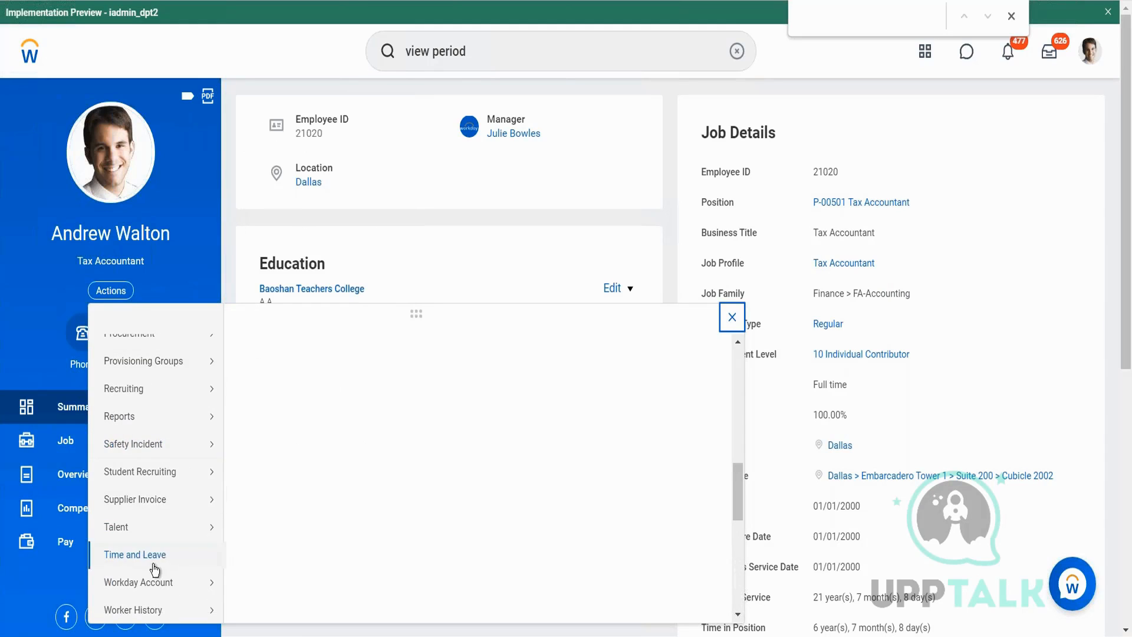
mouse_move(192, 526)
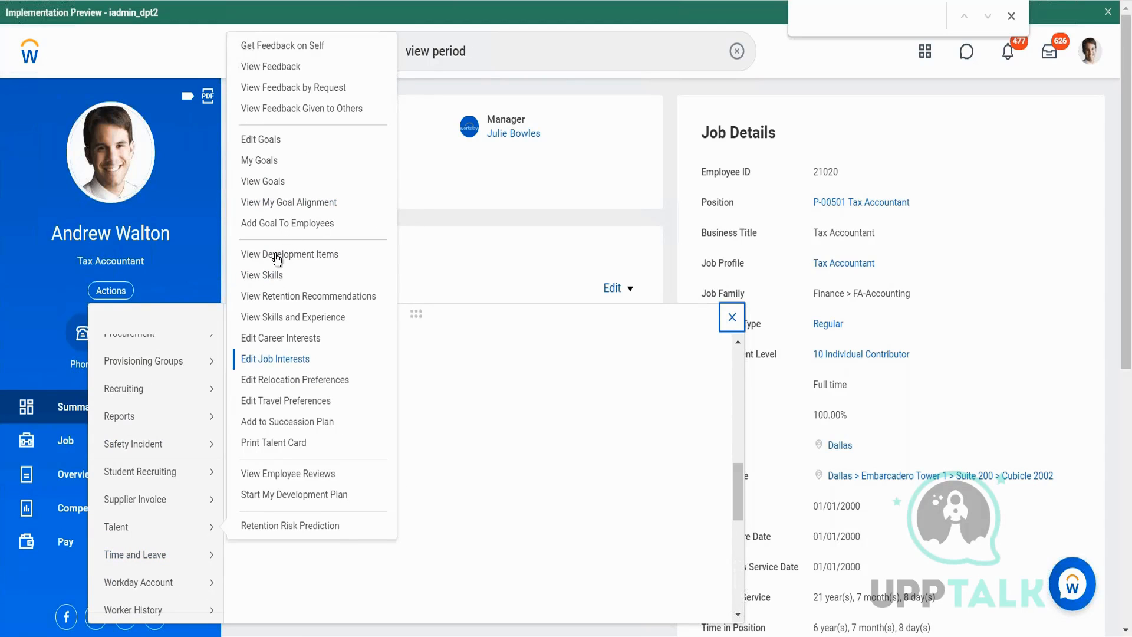
mouse_move(180, 569)
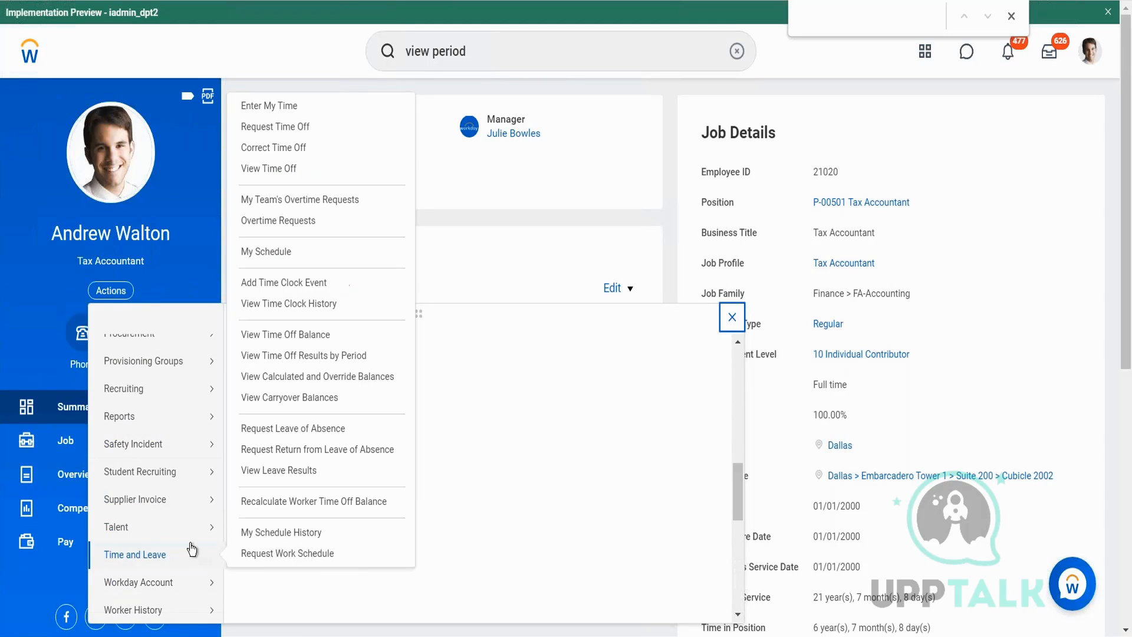
- Search for another worker by first name and open the profile of the Houston worker in Executive Management
click(493, 45)
key(ctrl+a)
key(BackSpace)
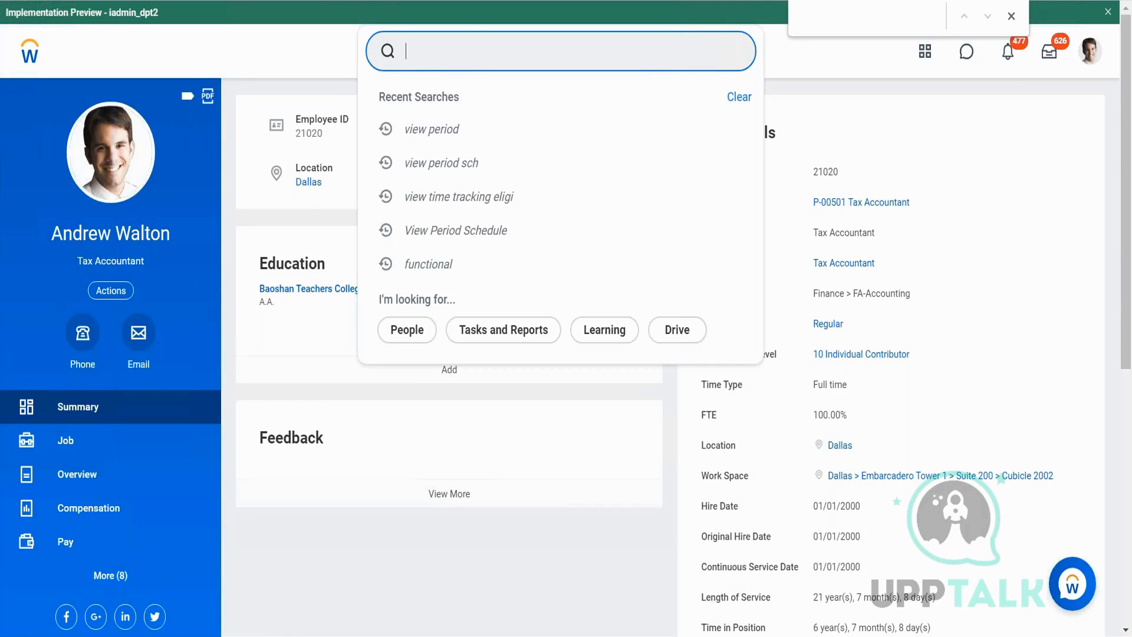
text(LOgan mac)
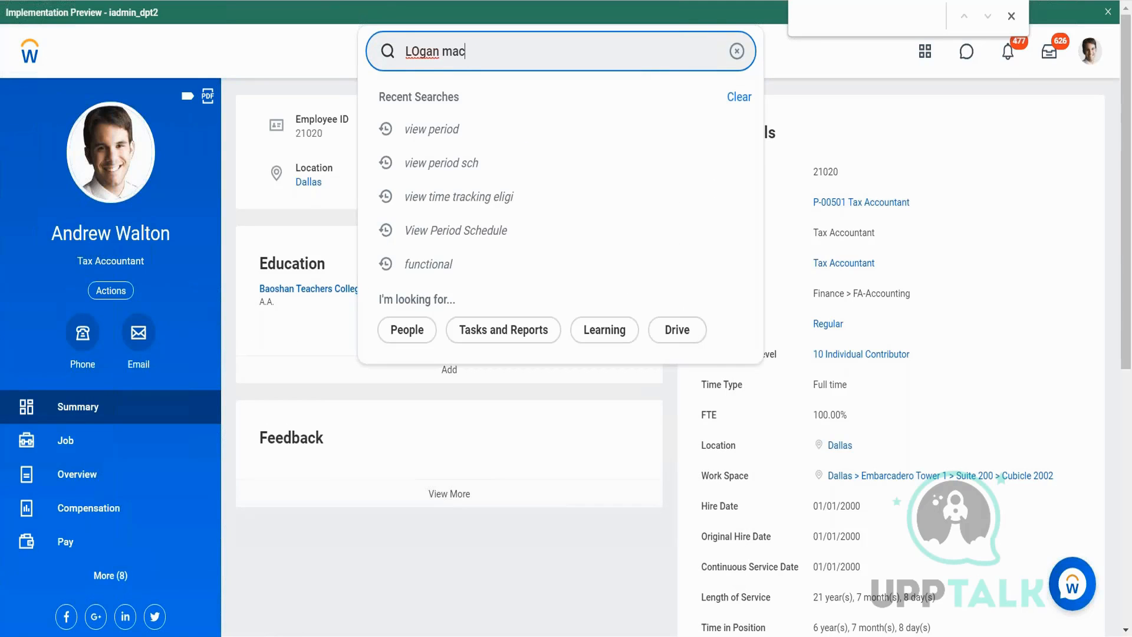
key(BackSpace)
key(BackSpace)
key(BackSpace)
key(BackSpace)
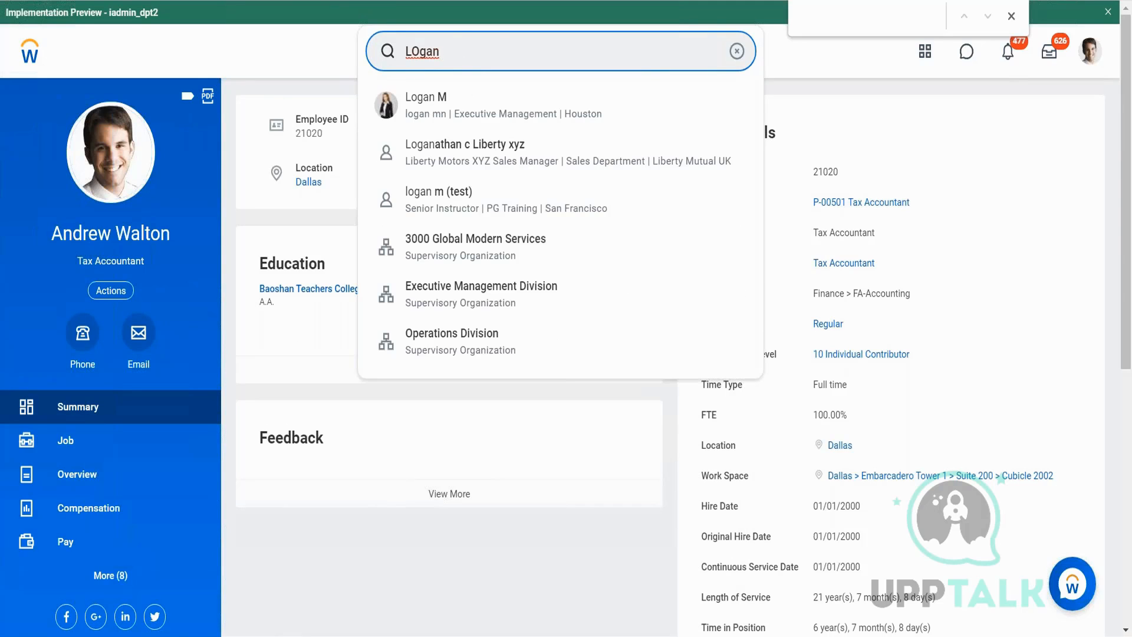
click(445, 116)
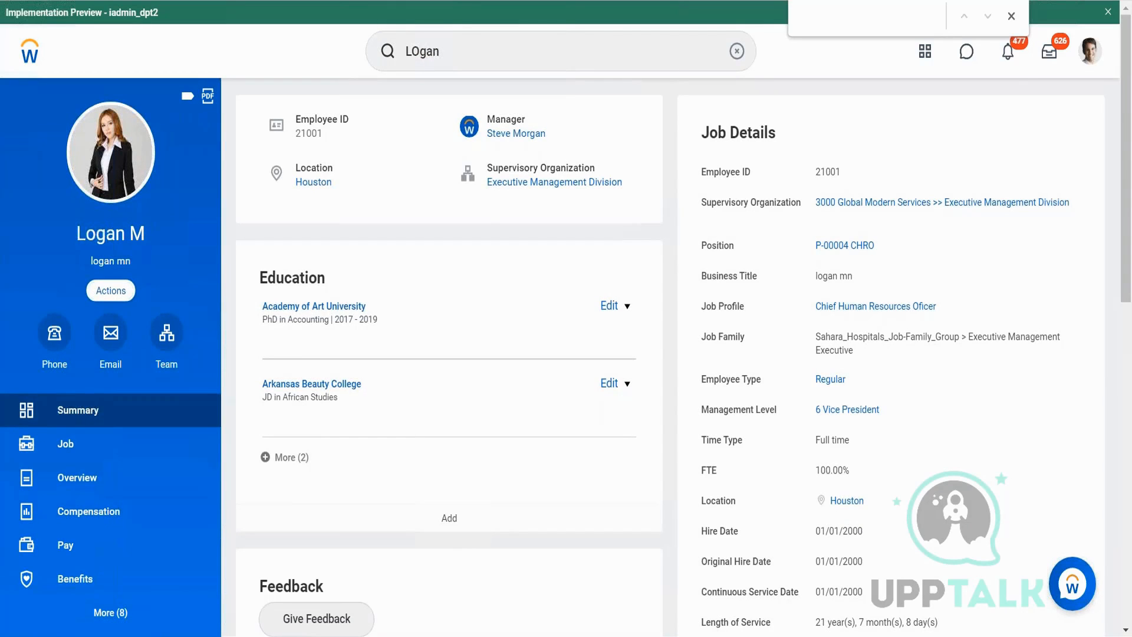
- Open View Schedule for Worker from this worker's Time and Leave actions to display the monthly work schedule calendar
click(111, 290)
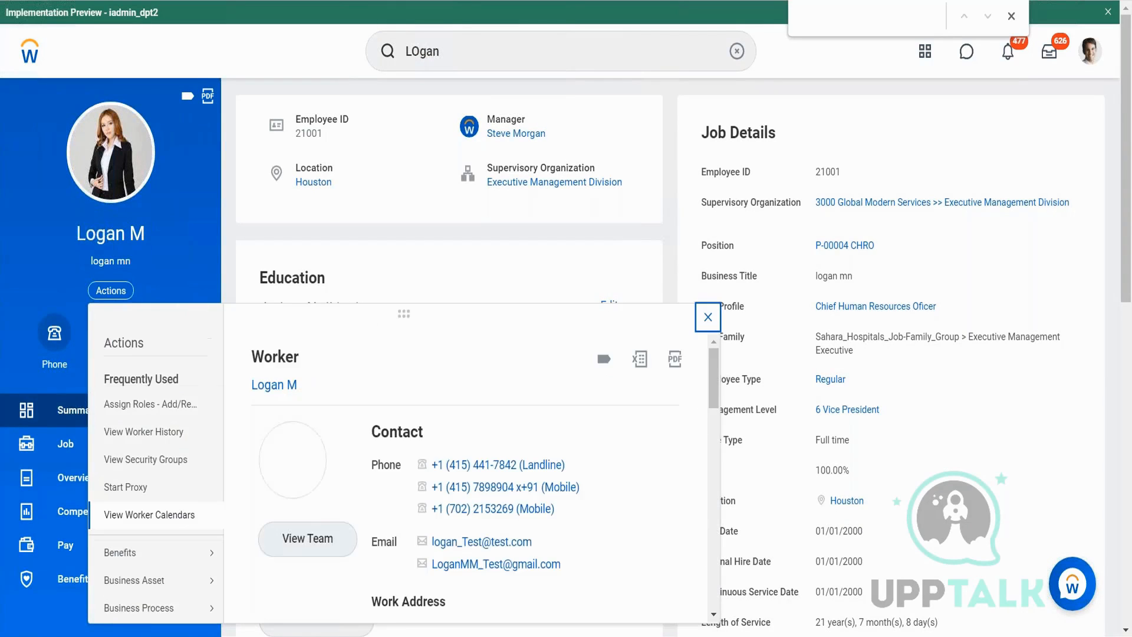
scroll(127, 509, down, 3)
scroll(127, 509, down, 5)
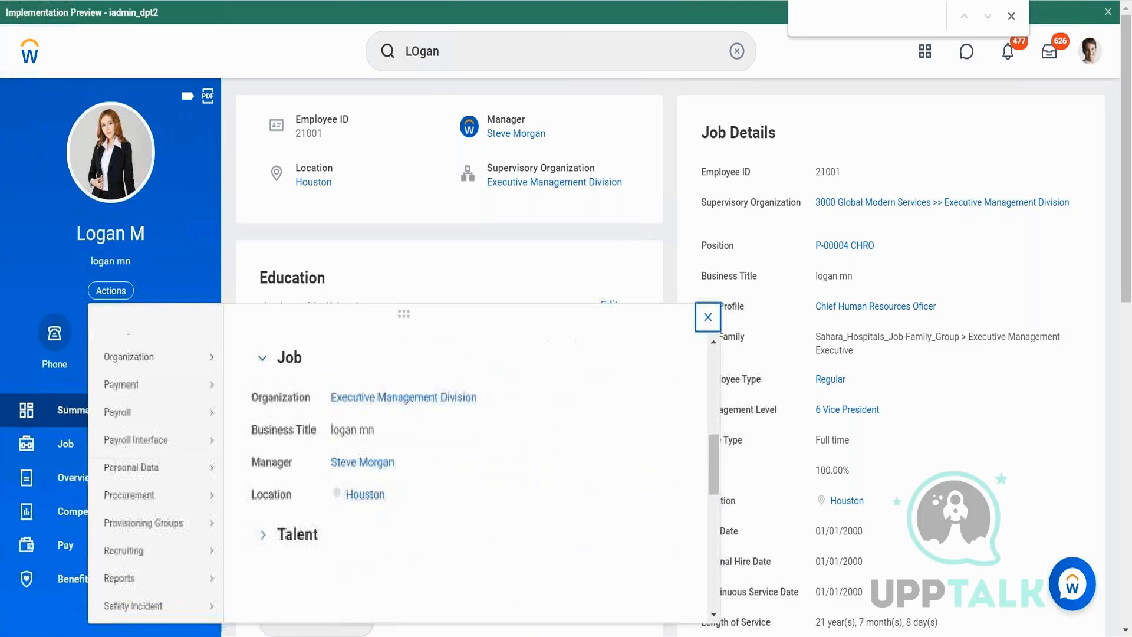
scroll(127, 508, down, 1)
mouse_move(227, 469)
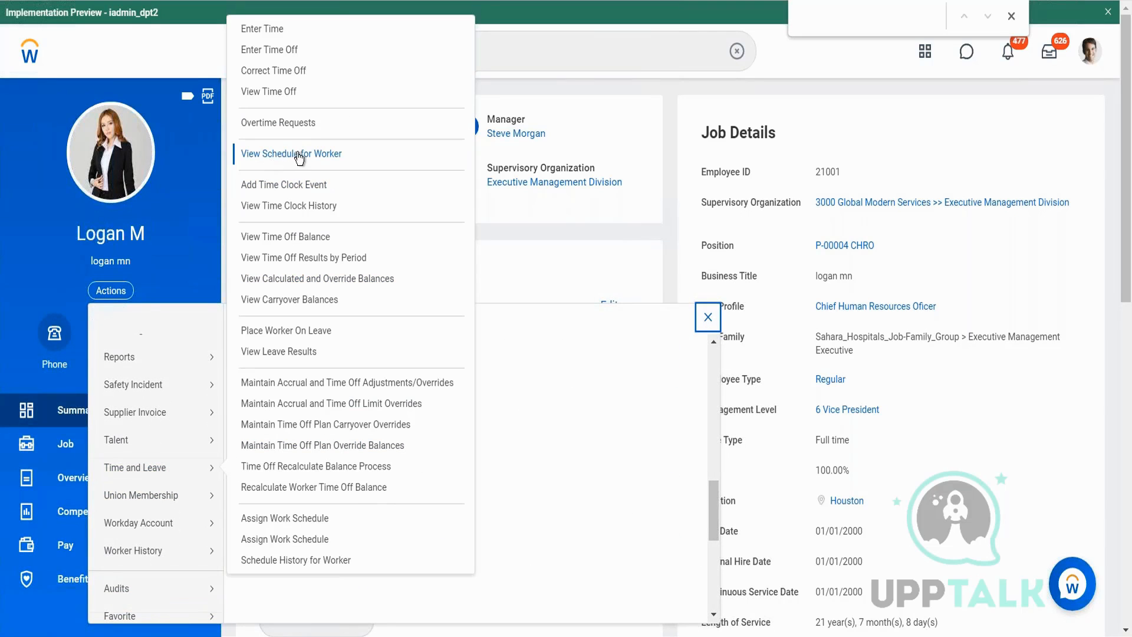
click(278, 156)
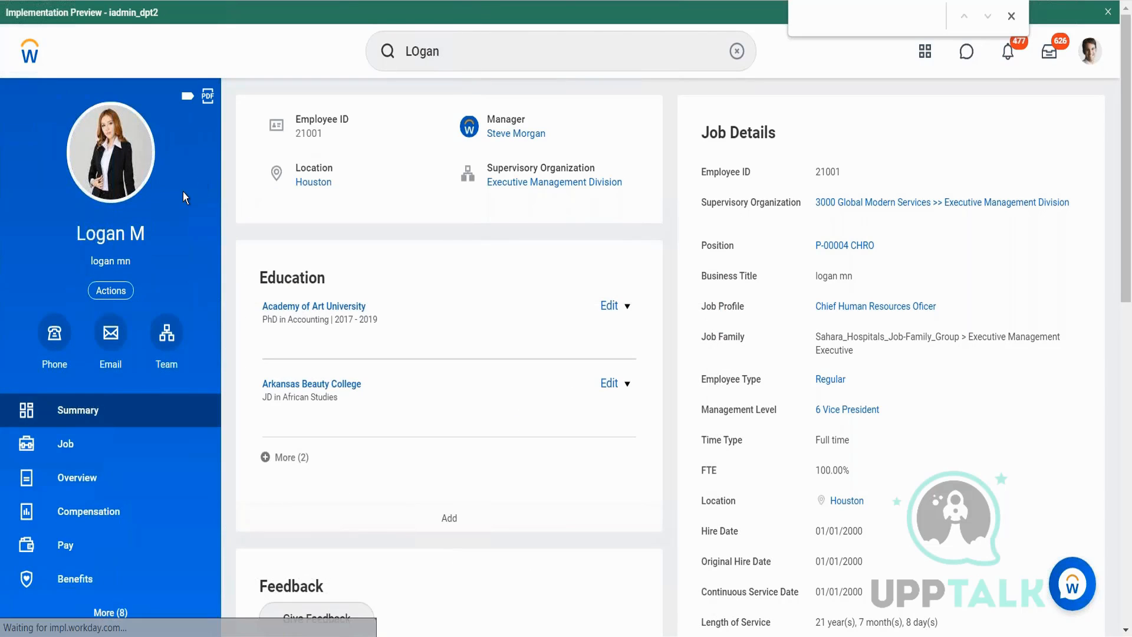
click(392, 347)
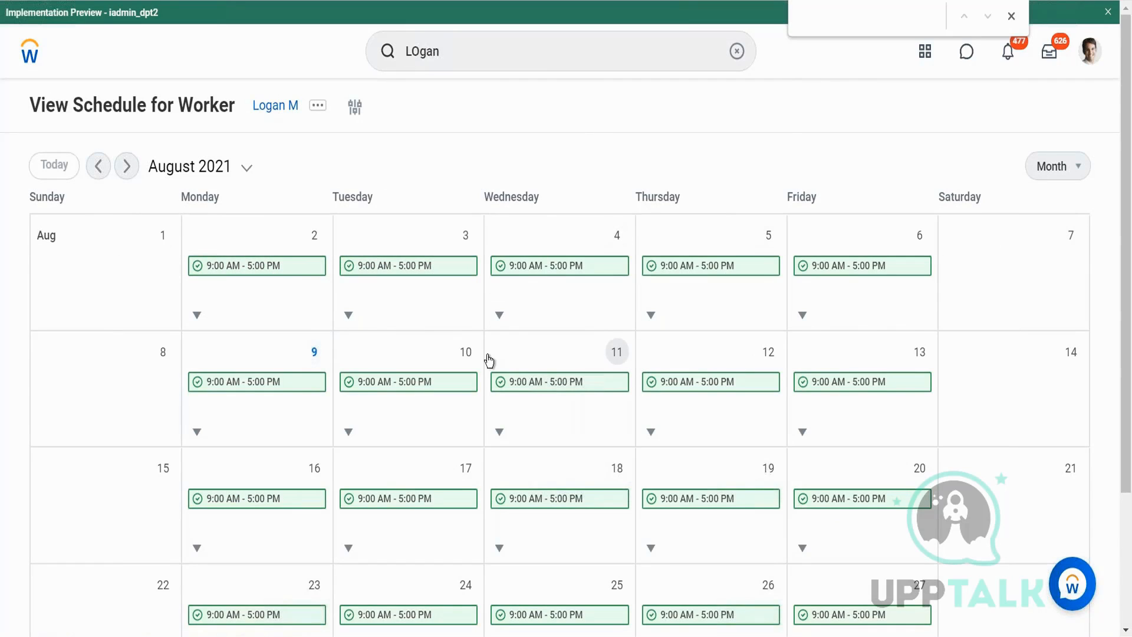
- View the August 10 shift details in the worker's monthly schedule calendar and close them
scroll(489, 360, down, 2)
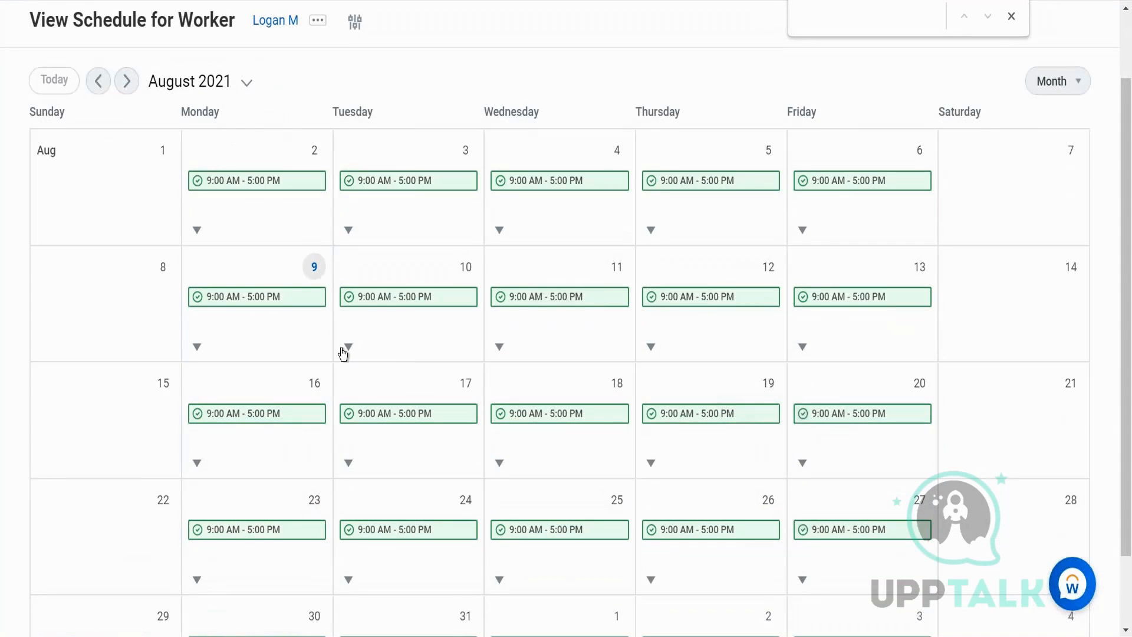
click(346, 350)
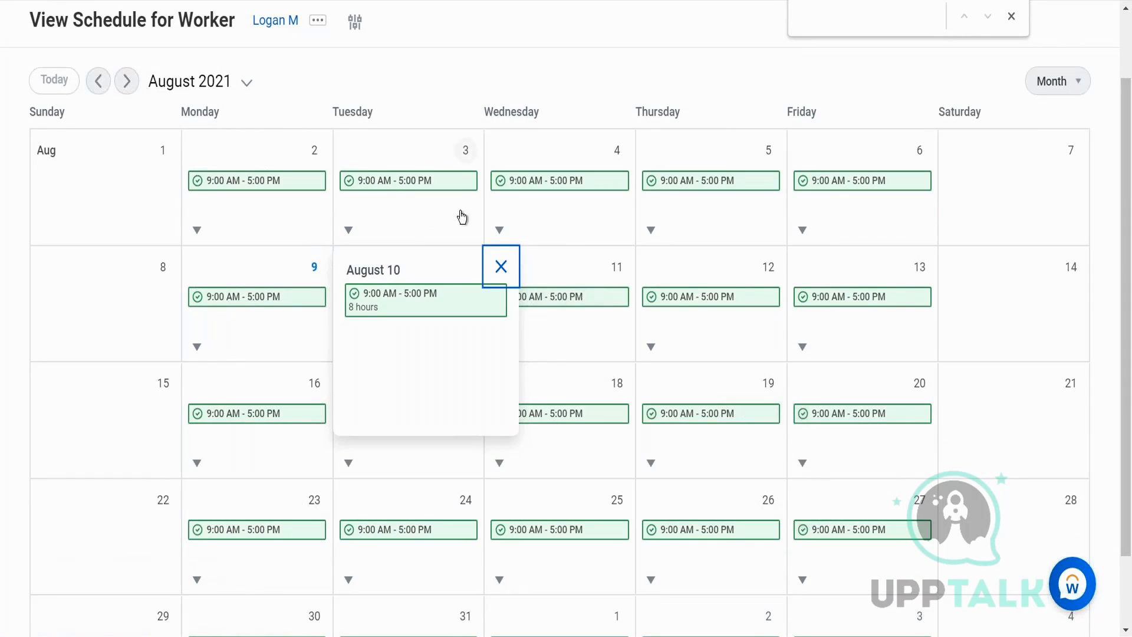
click(501, 276)
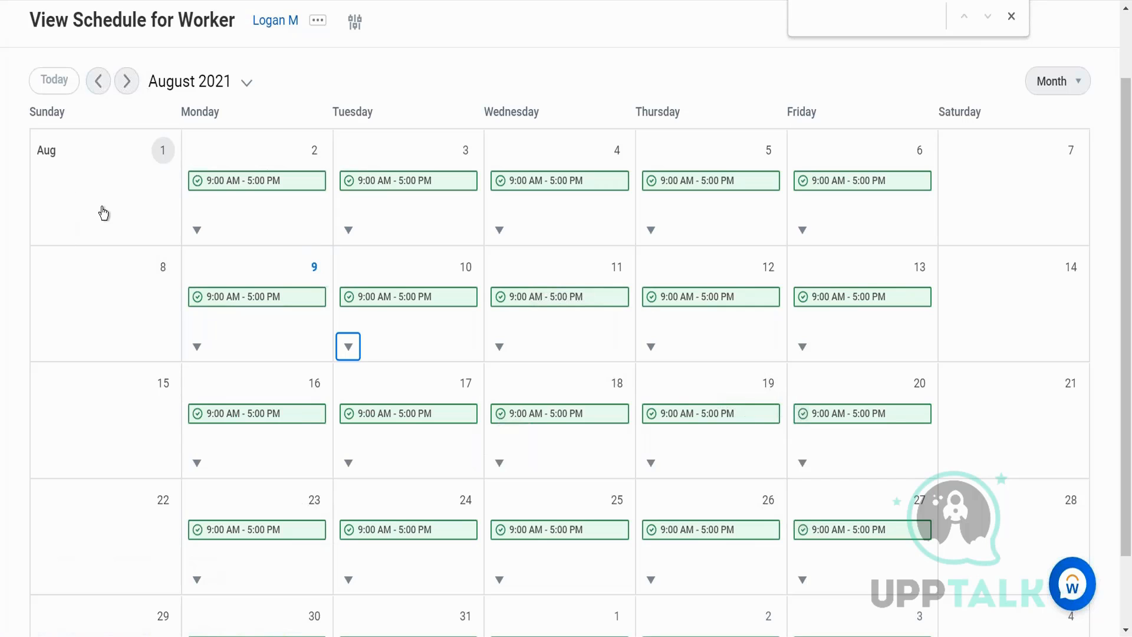
scroll(338, 186, up, 2)
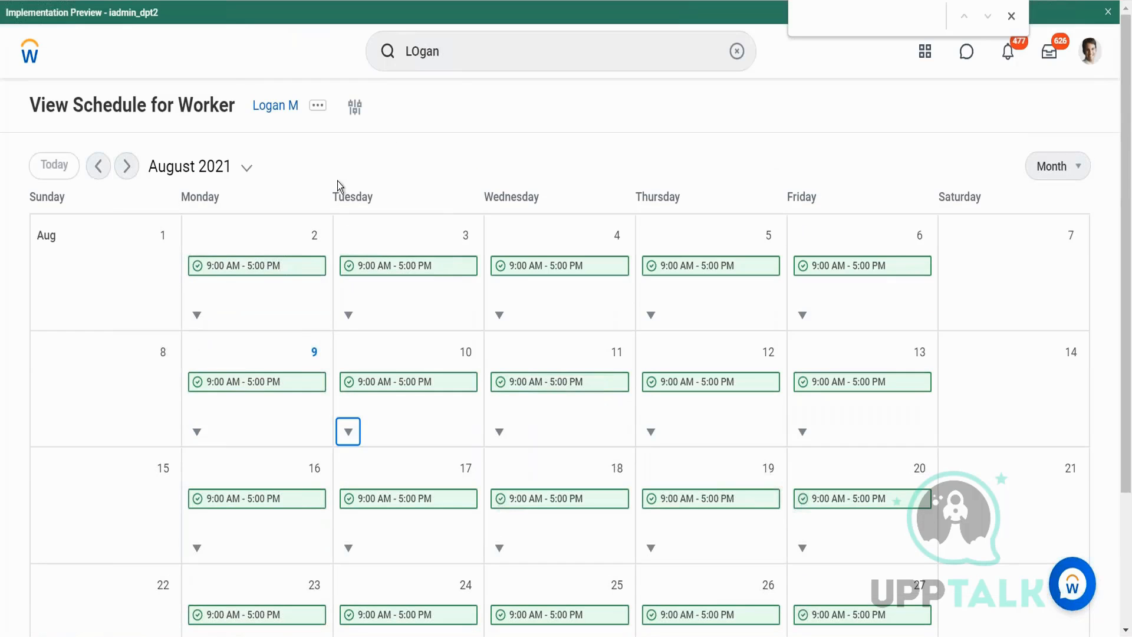
- Search for "create work schedule" and open the Create Work Schedule Calendar task
click(447, 49)
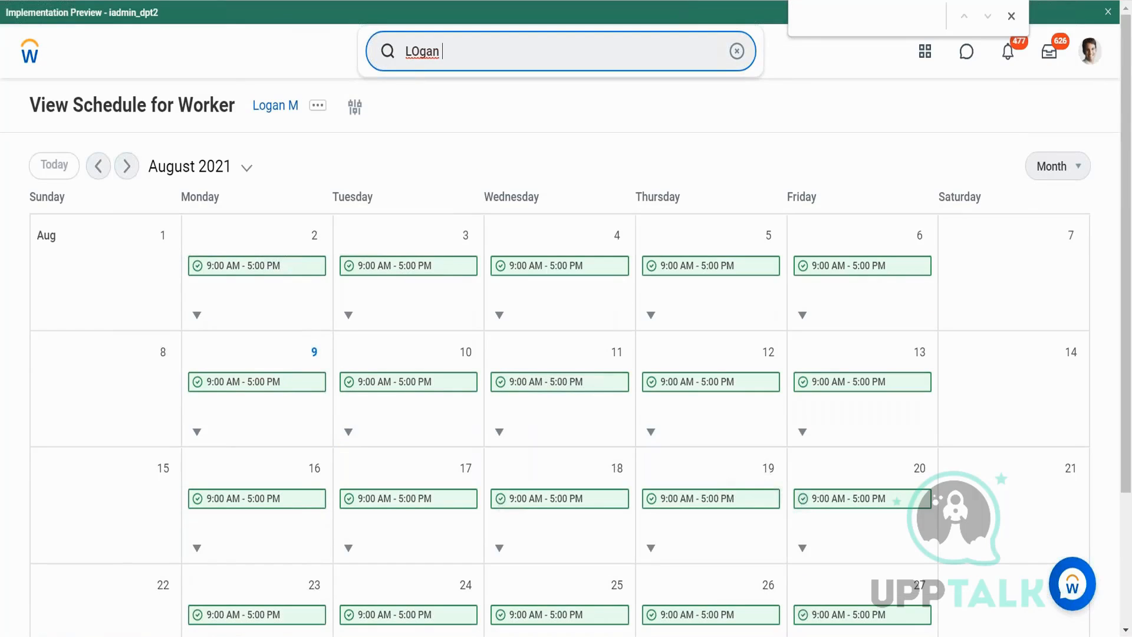
key(ctrl+a)
text(crea)
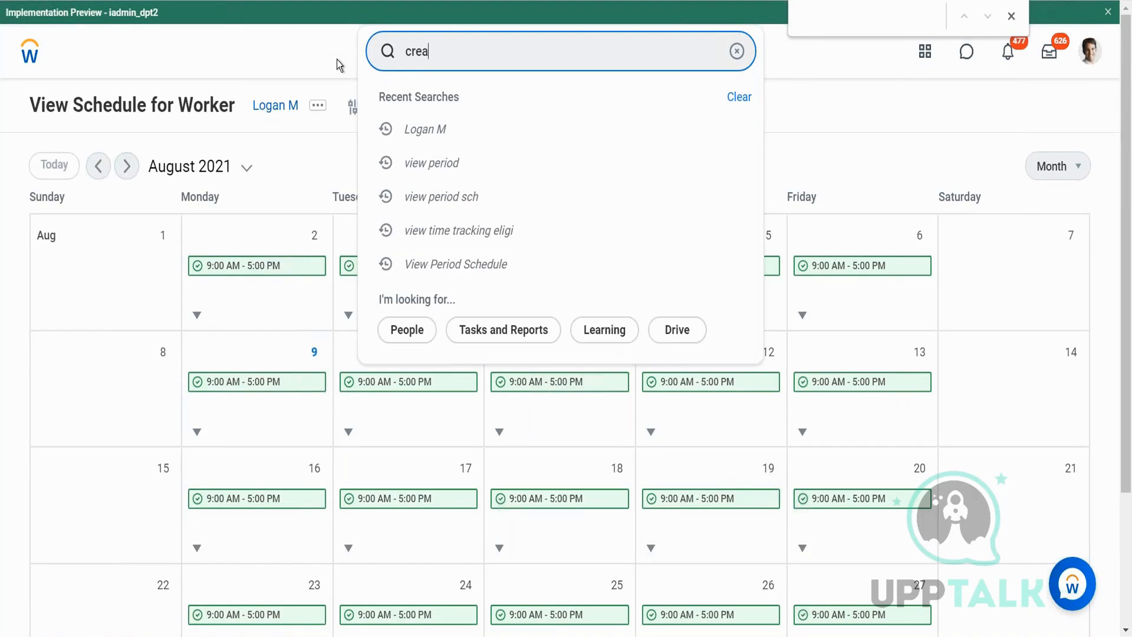
text(te work schedule)
key(Return)
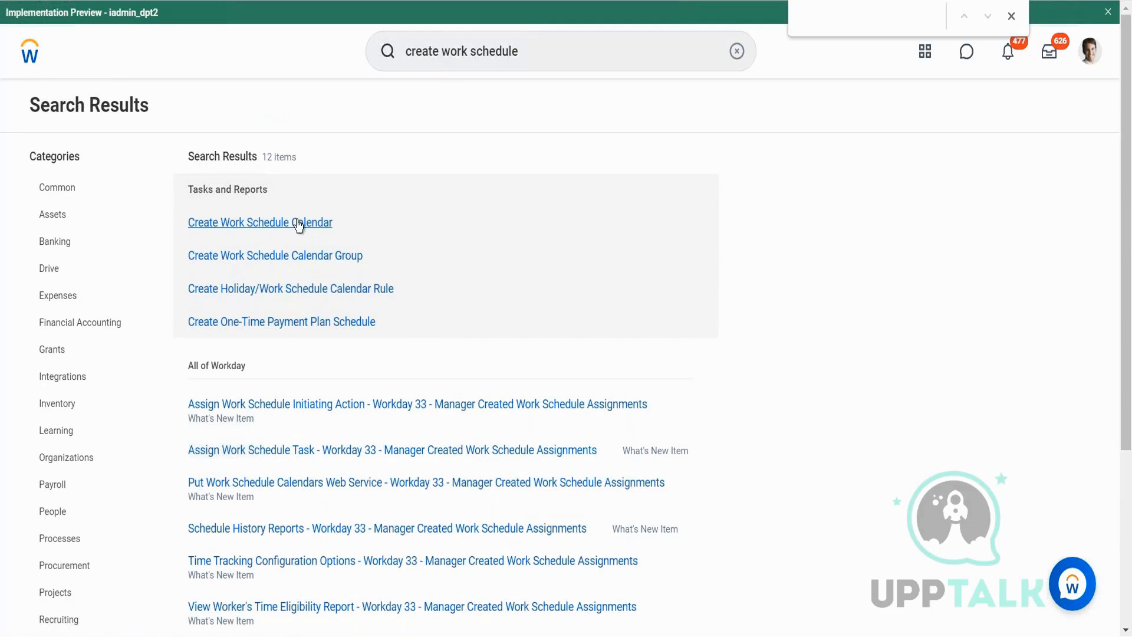
click(273, 227)
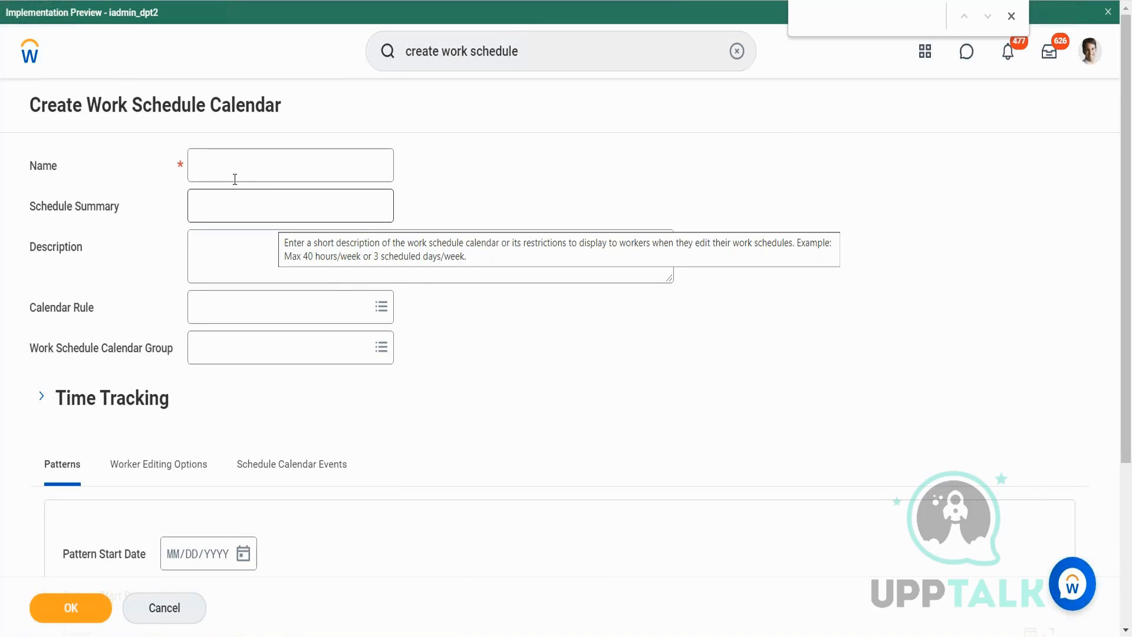
- Name the new work schedule calendar "INDIA M-F 51 hours"
click(229, 155)
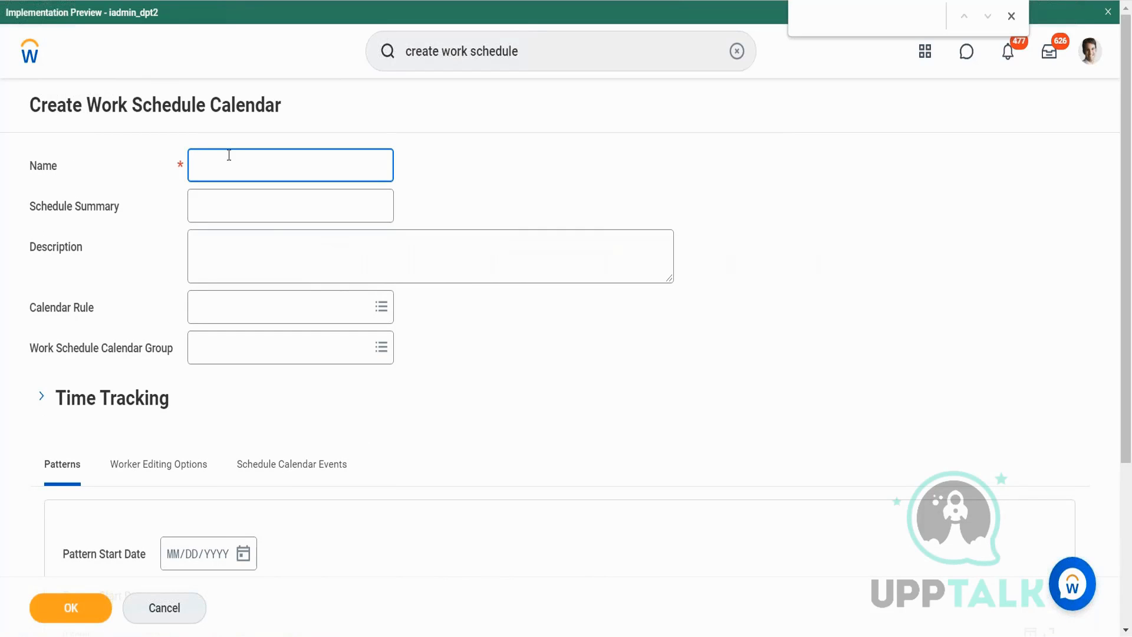
text(INDIA M-F 51 hours)
click(215, 207)
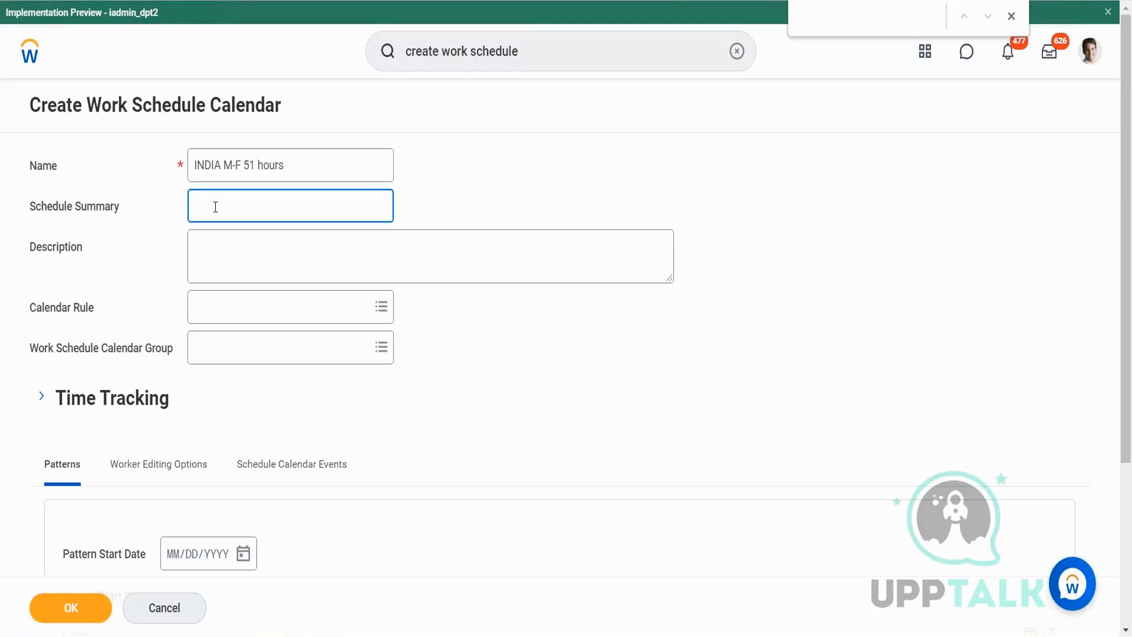
- Start creating a new Holiday/Work Schedule Calendar Rule for the calendar's rule, accepting the Calendar Rule creation context
click(214, 307)
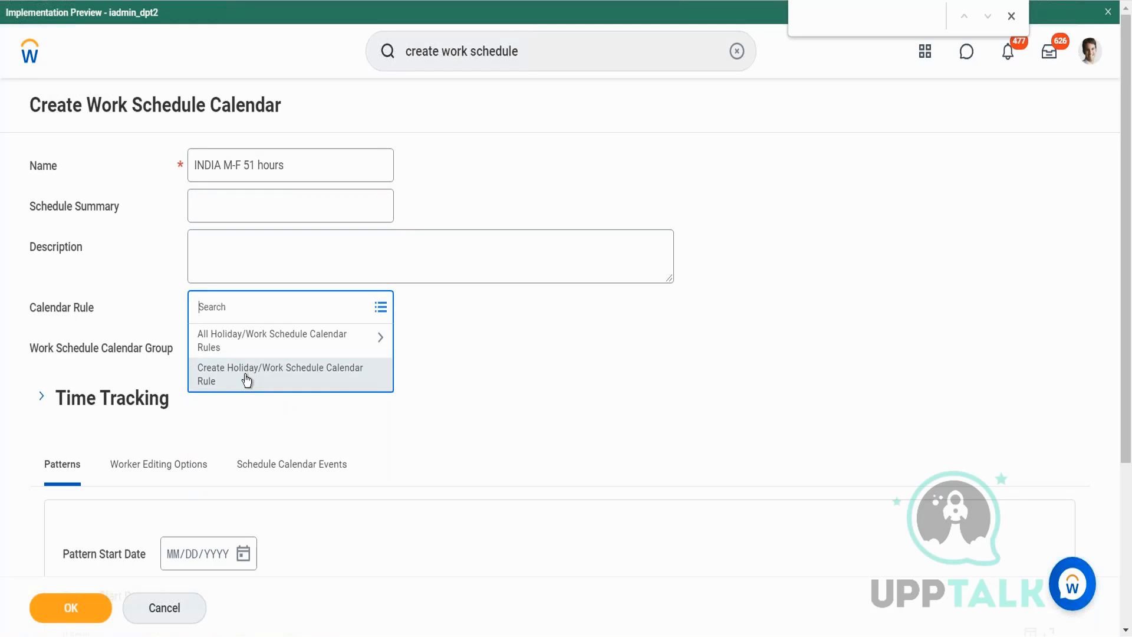
click(214, 381)
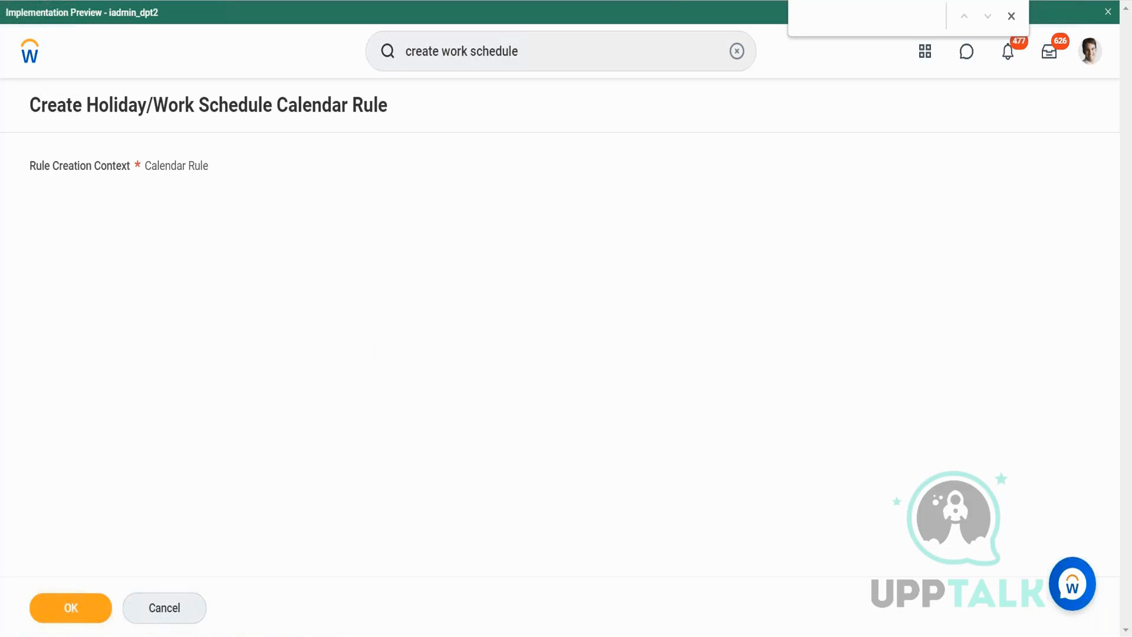
click(71, 608)
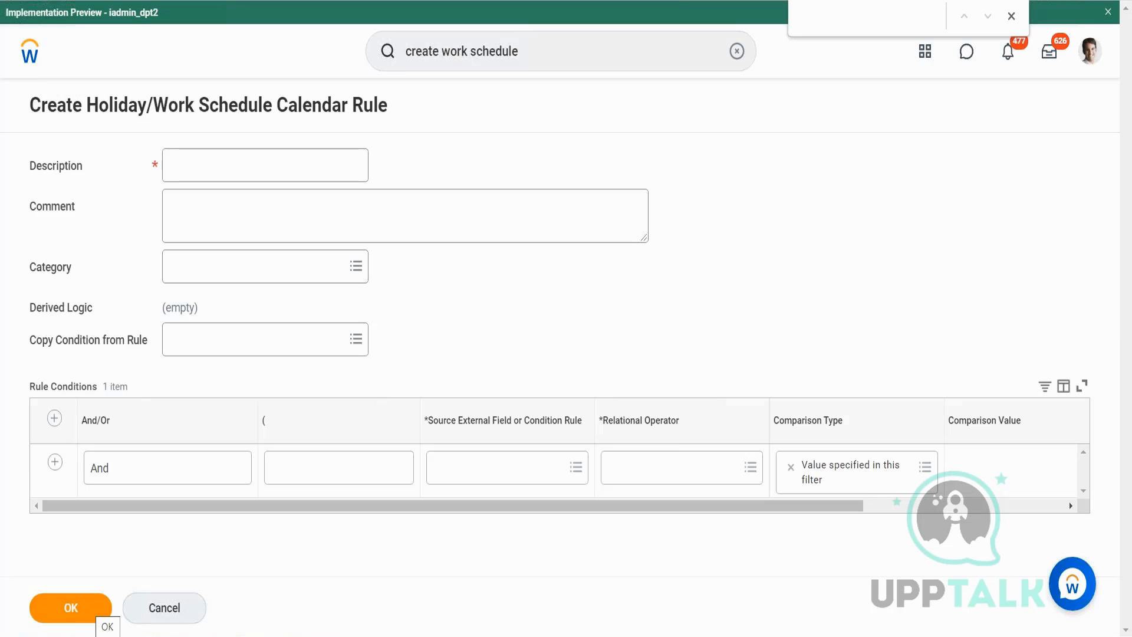
- Set the calendar rule's description to "India Work Schedule - MF 51 Hours"
click(265, 176)
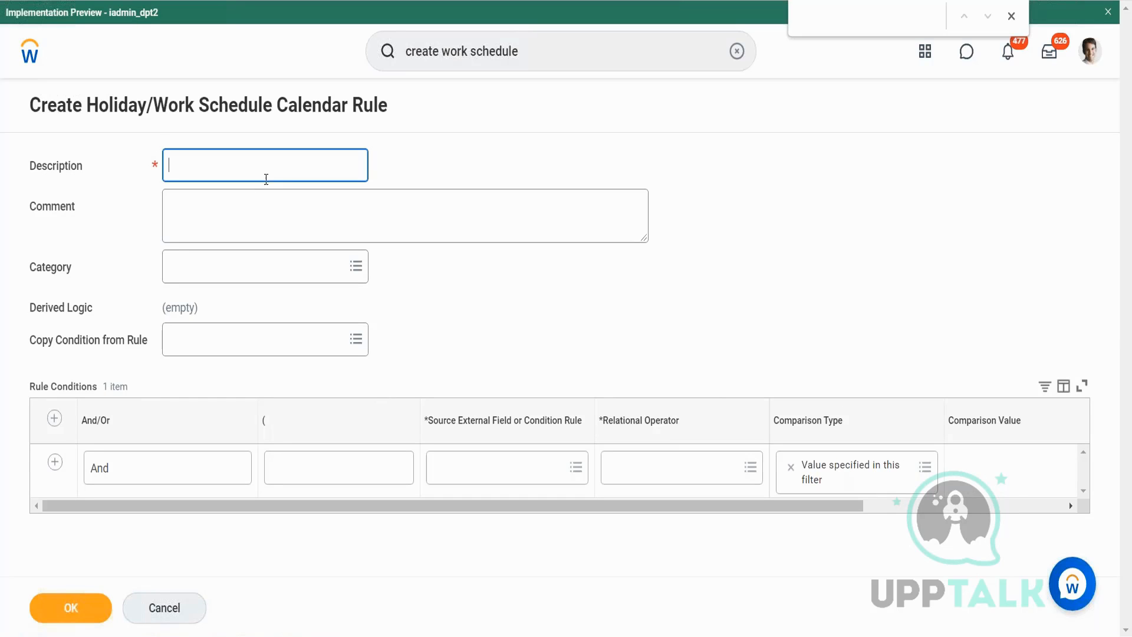
text(India Work)
text( Schedule)
text( - MF)
text( 40)
key(BackSpace)
key(BackSpace)
text(n51)
key(BackSpace)
key(BackSpace)
key(BackSpace)
key(BackSpace)
text(51 Hours)
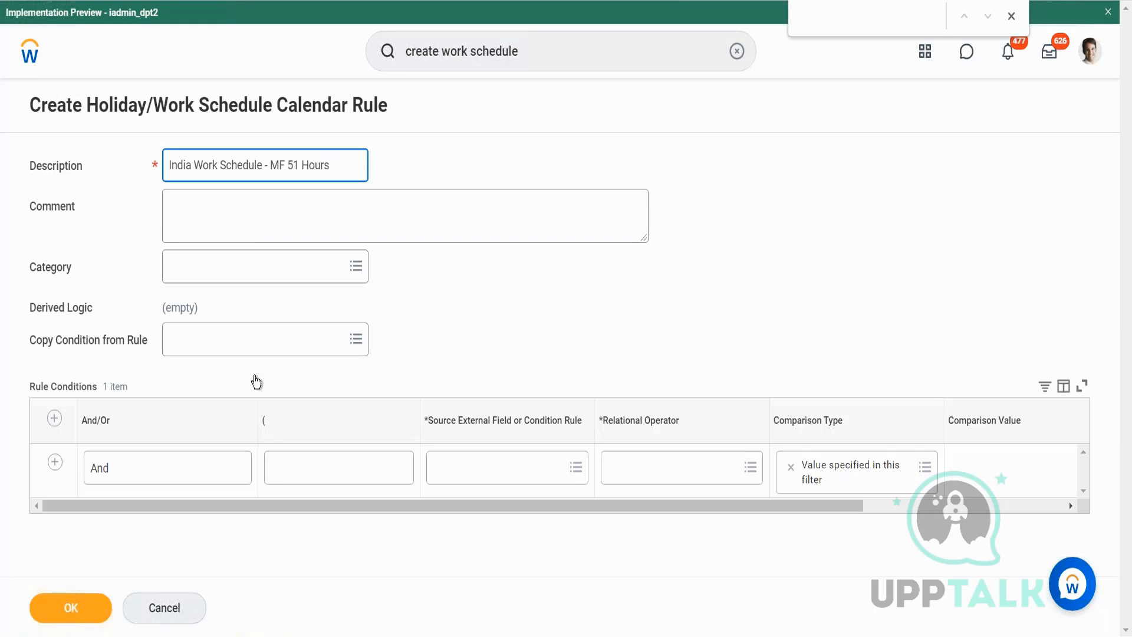
- Search the first rule condition's source fields for "Location address" and choose Location Address - Country
click(477, 481)
text(Locationn addr)
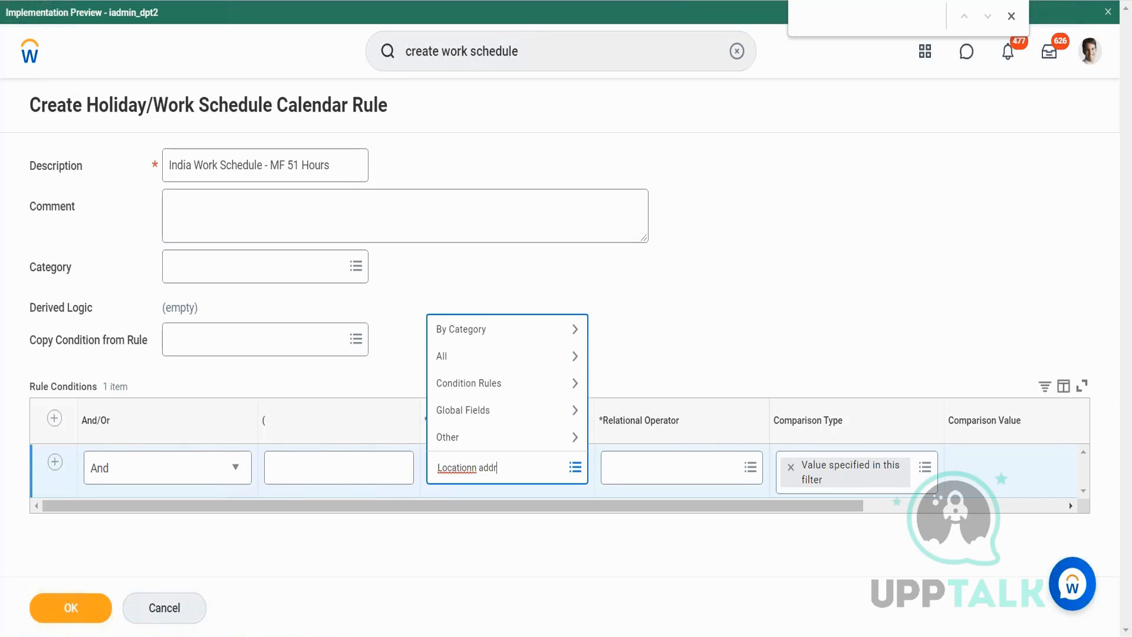
text(e)
click(477, 466)
key(BackSpace)
text(ss)
key(Return)
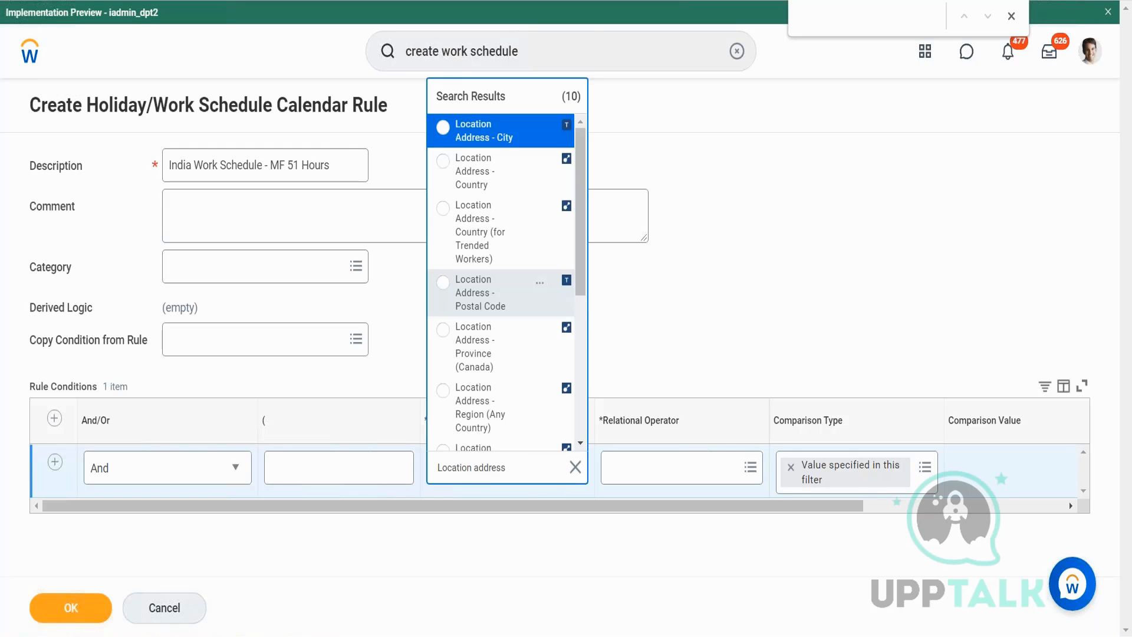
drag(507, 307, 509, 171)
click(510, 172)
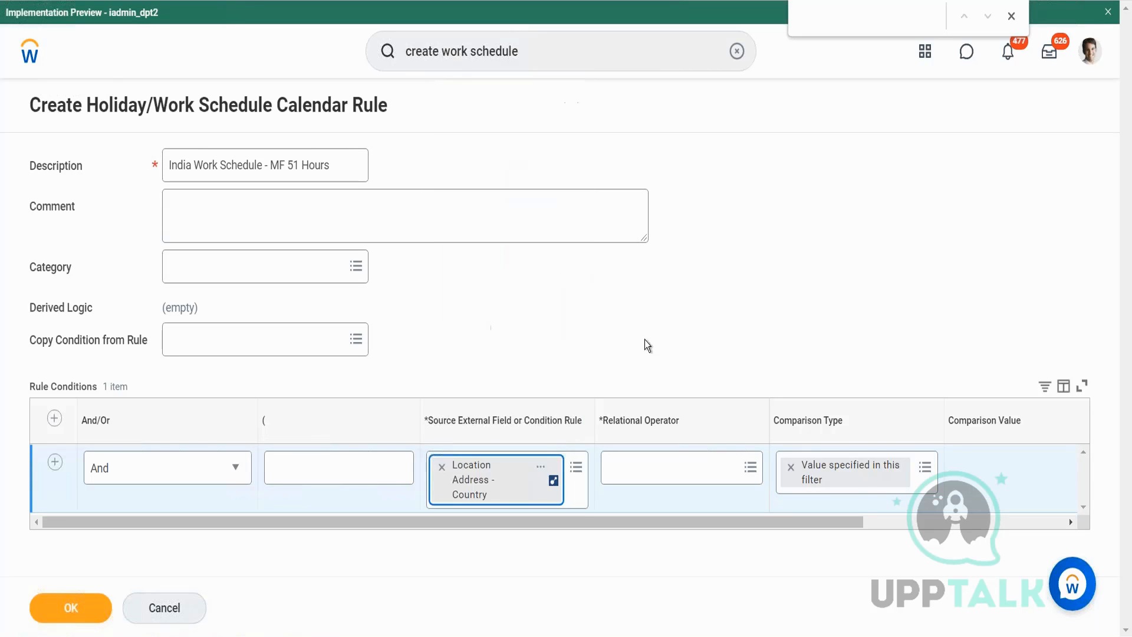
- Set the country condition's relational operator to "in the selection list" and its comparison value to India
click(645, 469)
click(652, 407)
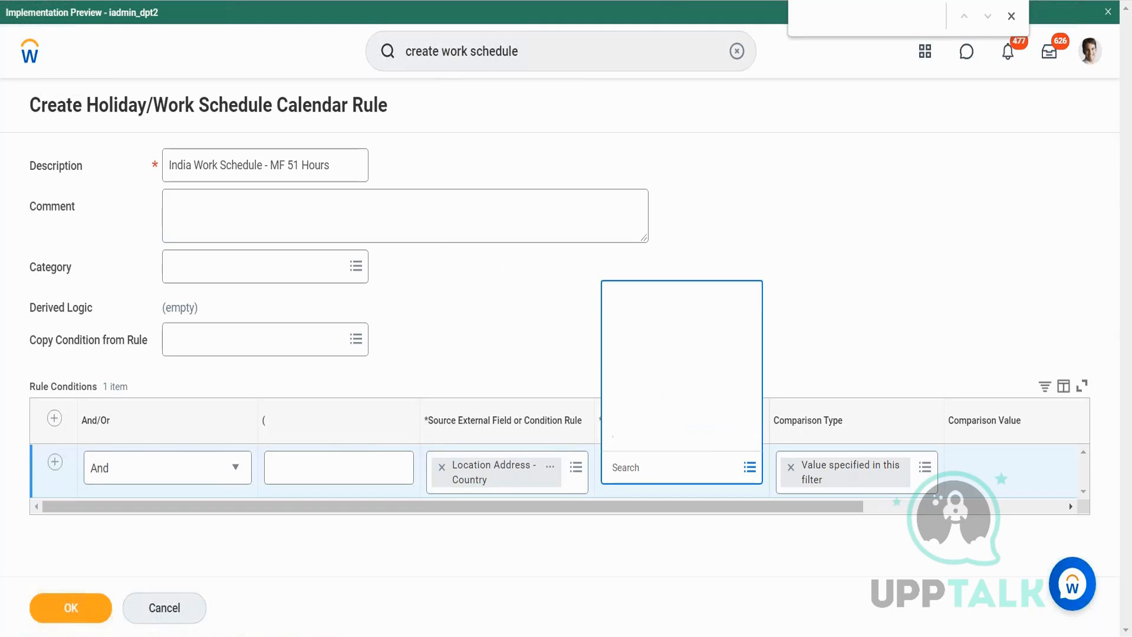
click(683, 361)
drag(745, 510, 947, 511)
click(848, 467)
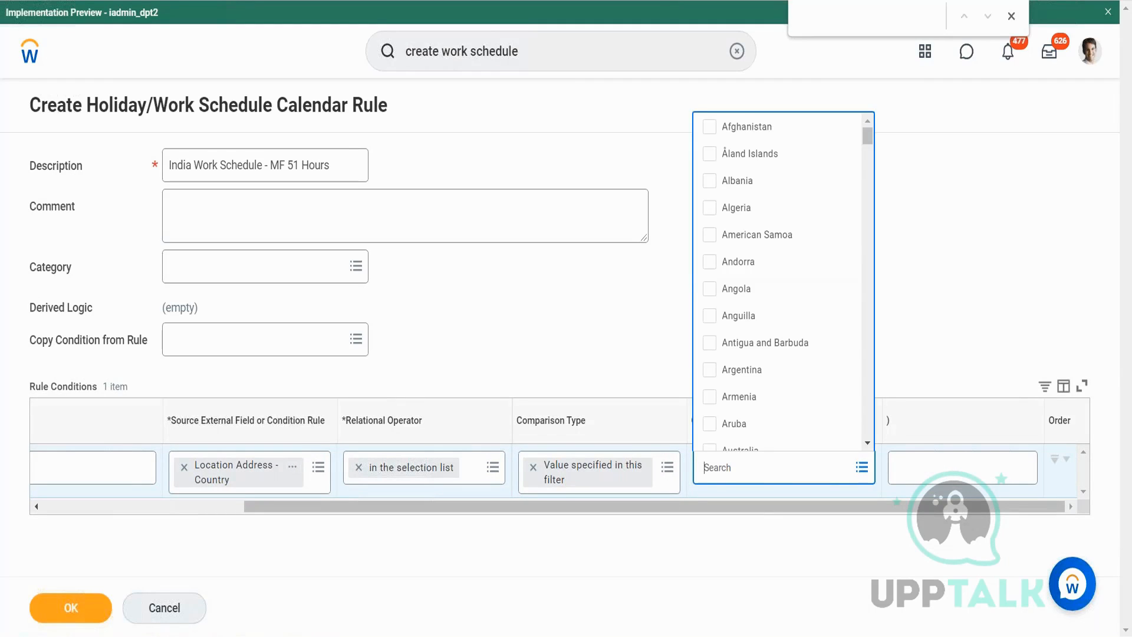
text(India)
key(Return)
click(776, 419)
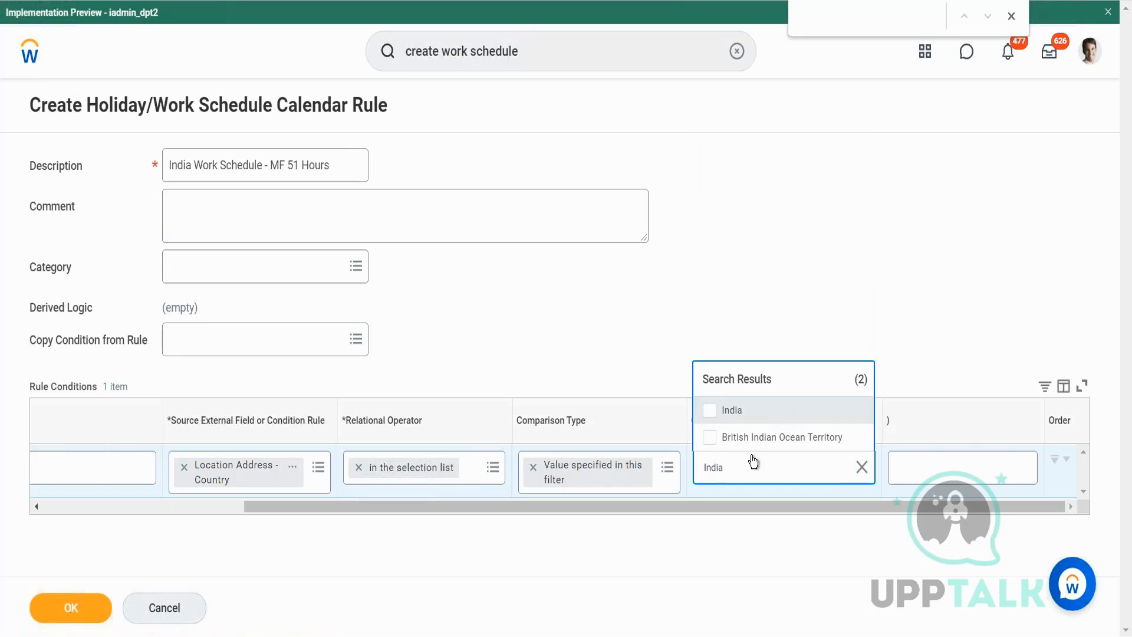
click(693, 529)
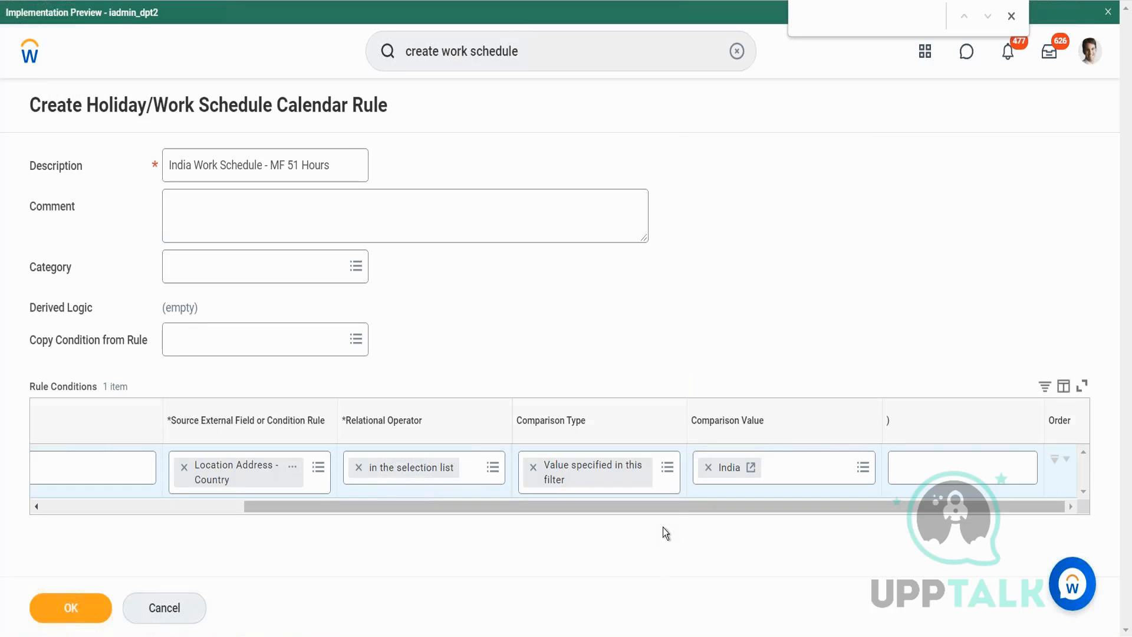
- Add a second And condition to the rule and search its source fields and condition rules for "India"
drag(470, 507, 43, 483)
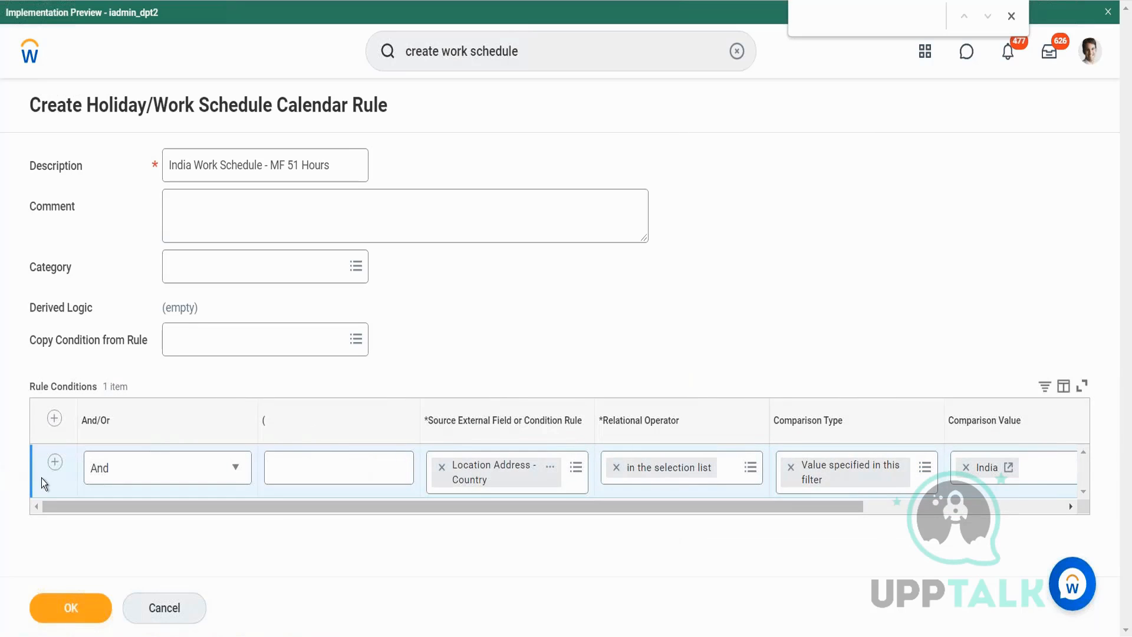
click(55, 463)
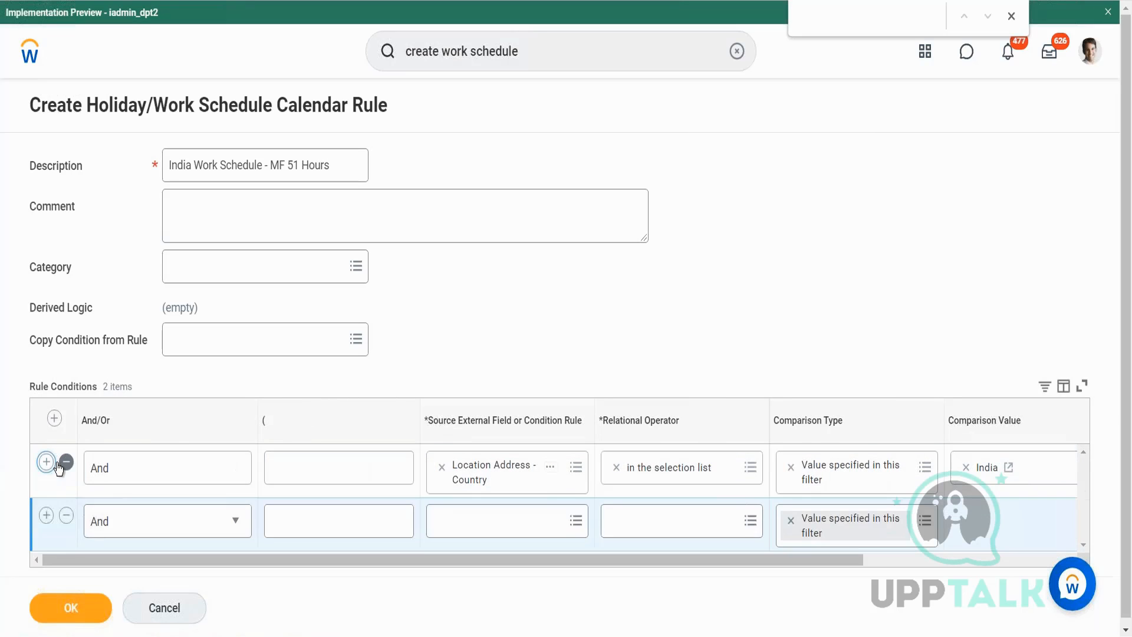
click(503, 521)
text(Ci)
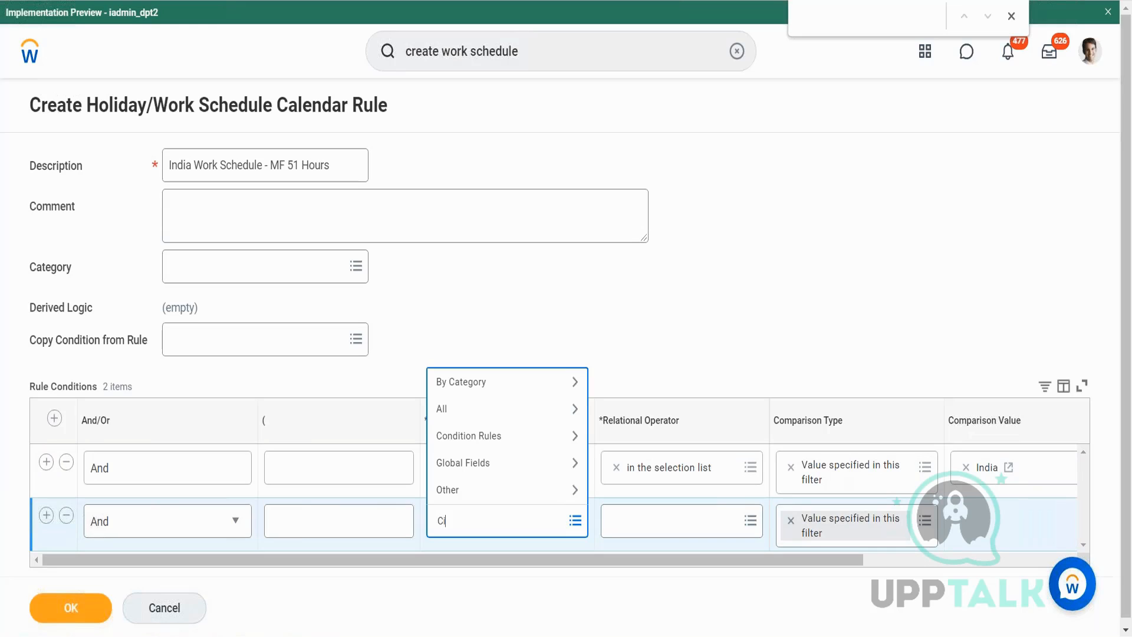
key(BackSpace)
key(BackSpace)
text(India)
key(Return)
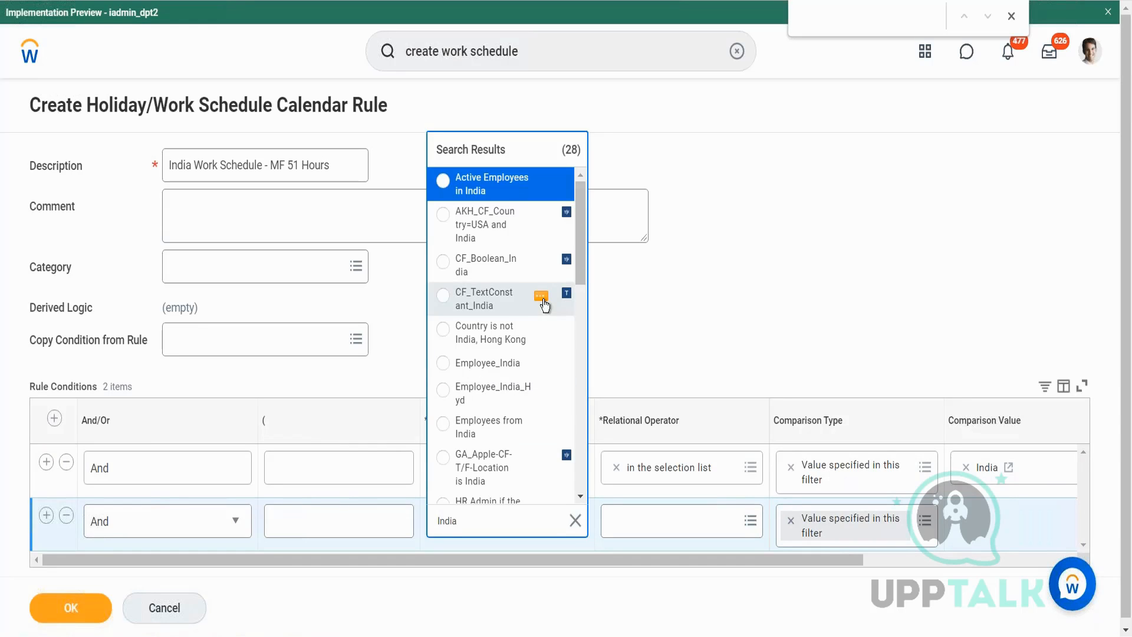
drag(585, 226, 582, 309)
- Search the second condition's source for "Chennai" and "Bangalore", using the rule that accepts only the Bangalore employee location
drag(466, 532, 329, 532)
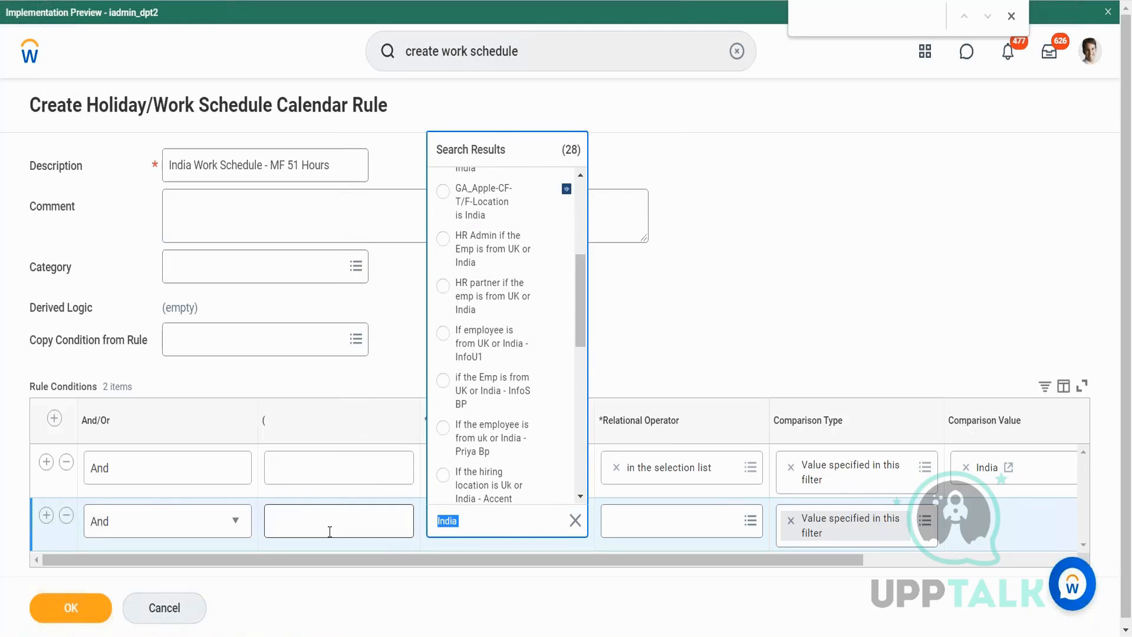
text(Chennai)
key(Return)
text(Bangalore)
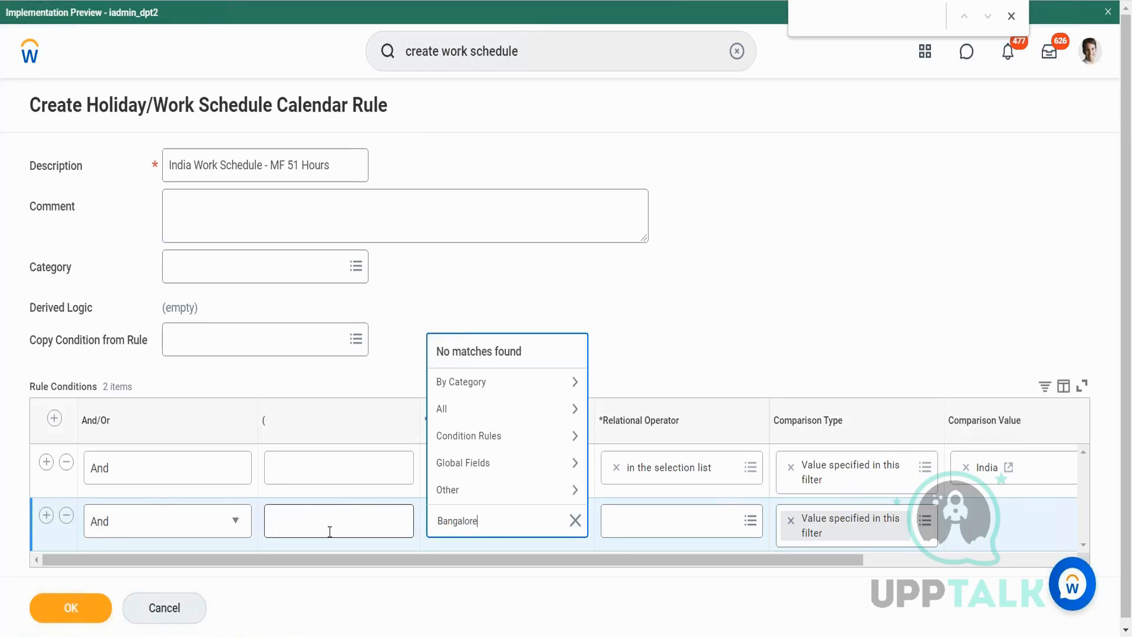
key(Return)
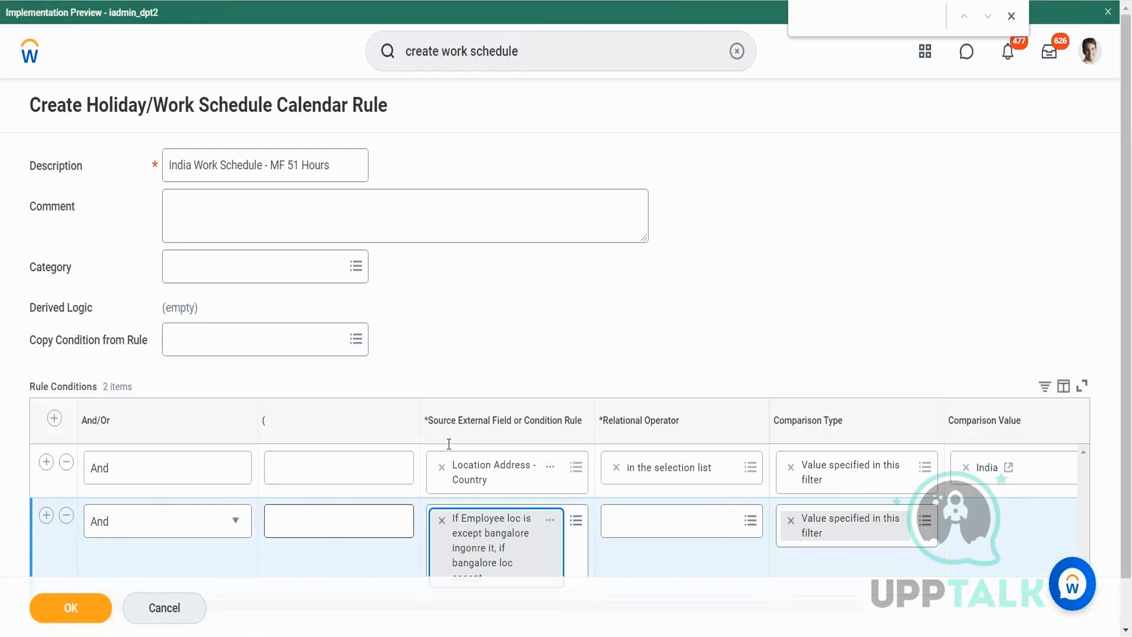
- Set the Bangalore condition equal to a checked comparison value, save the rule to the calendar, and review the calendar form
scroll(536, 445, down, 1)
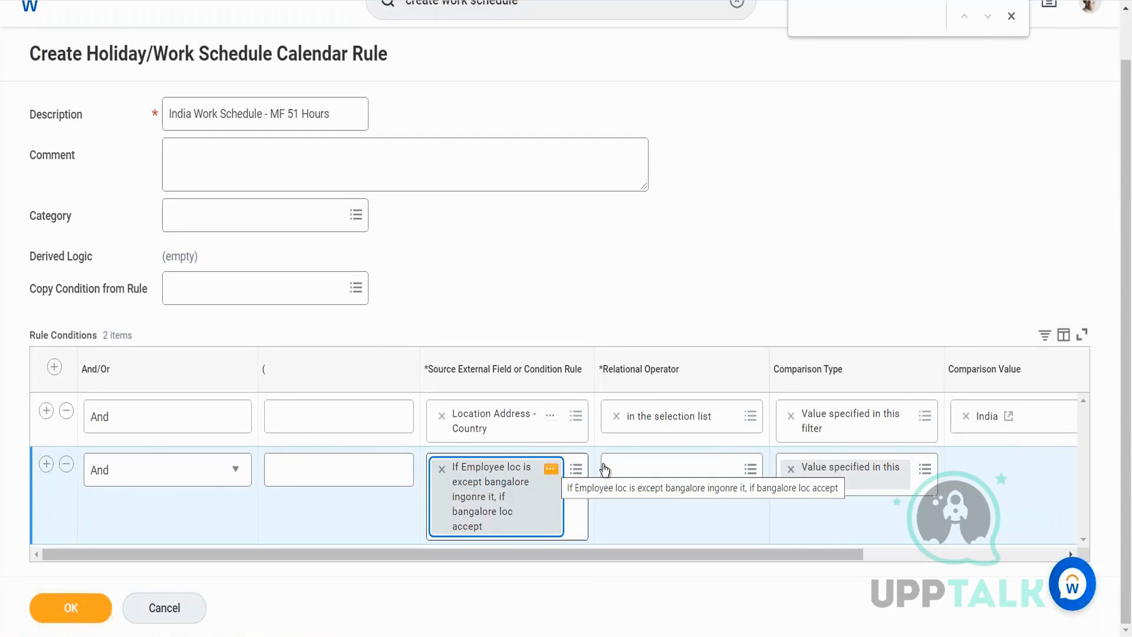
click(647, 476)
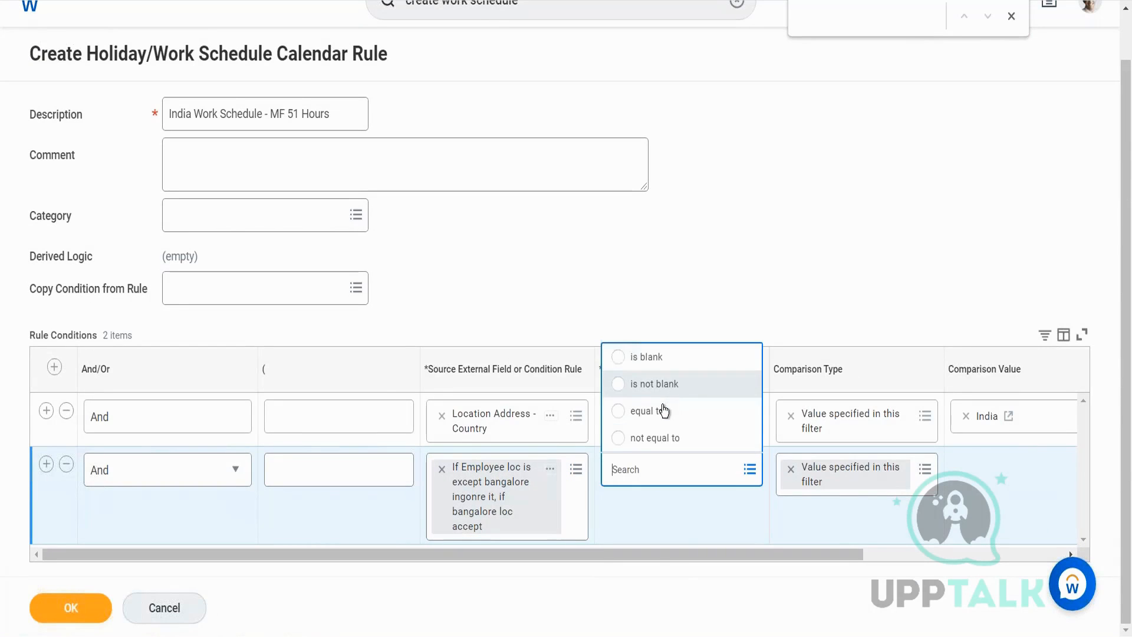
click(662, 410)
click(965, 472)
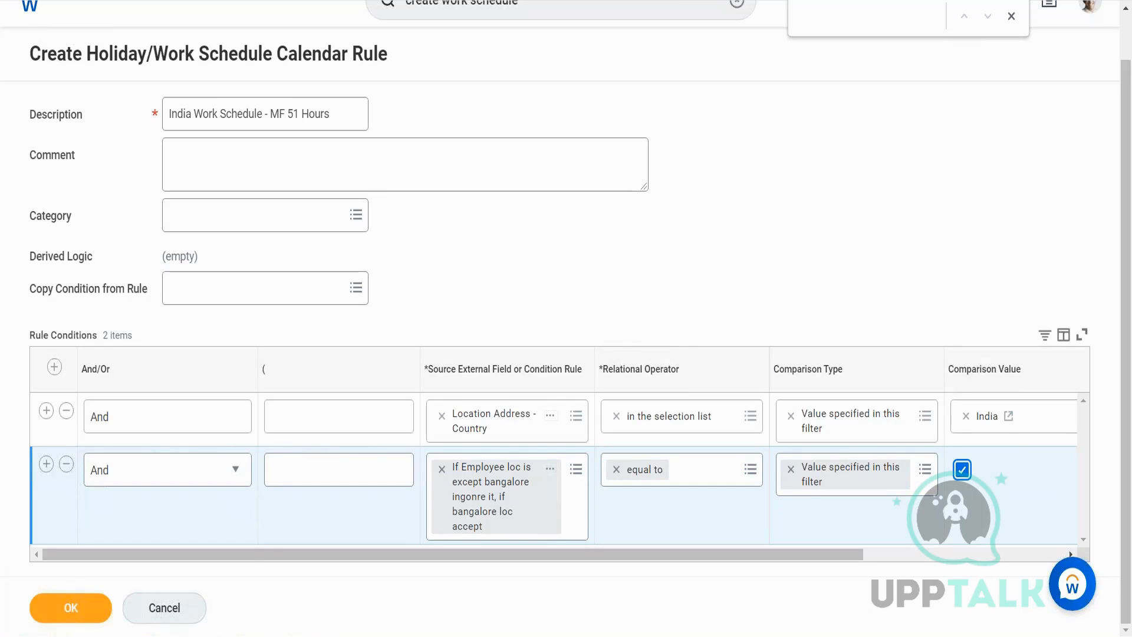
click(71, 607)
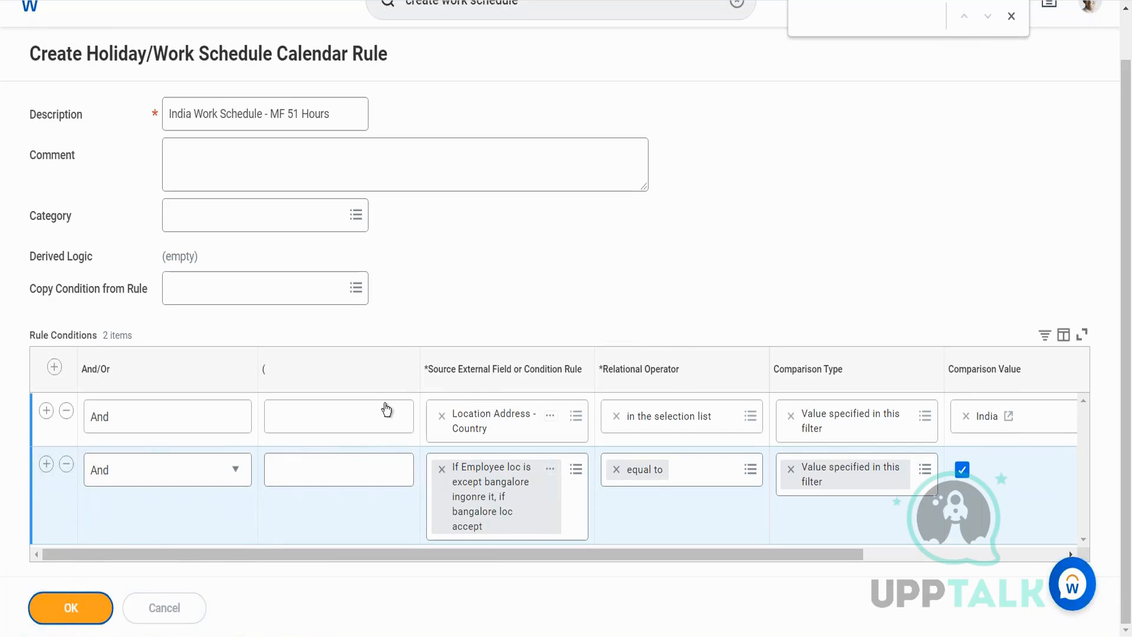
scroll(160, 295, down, 4)
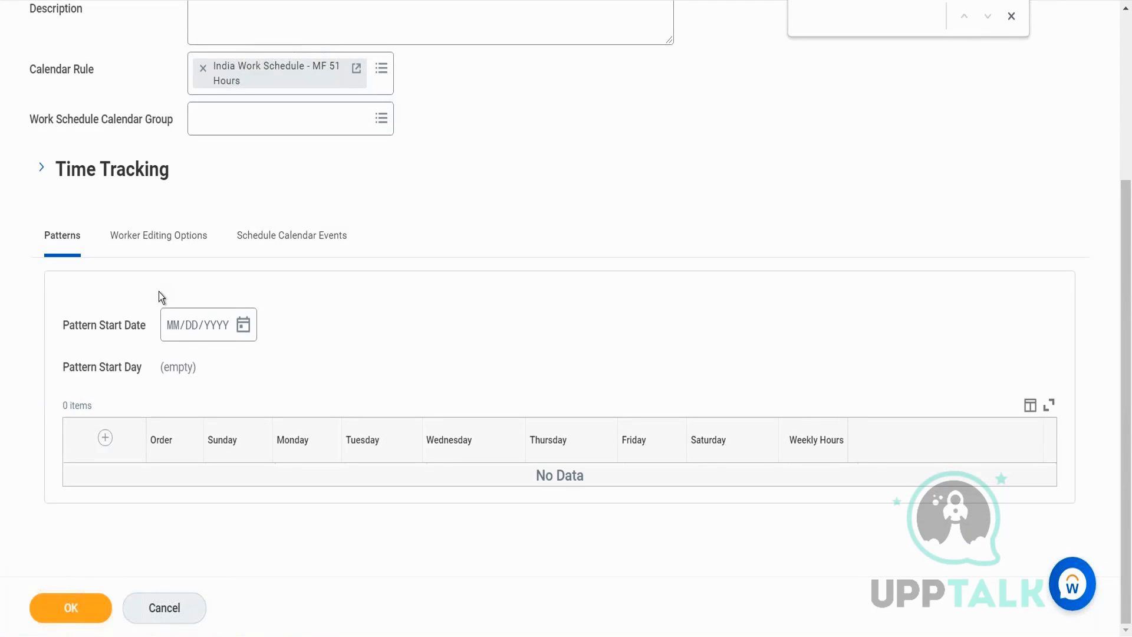
scroll(131, 405, up, 4)
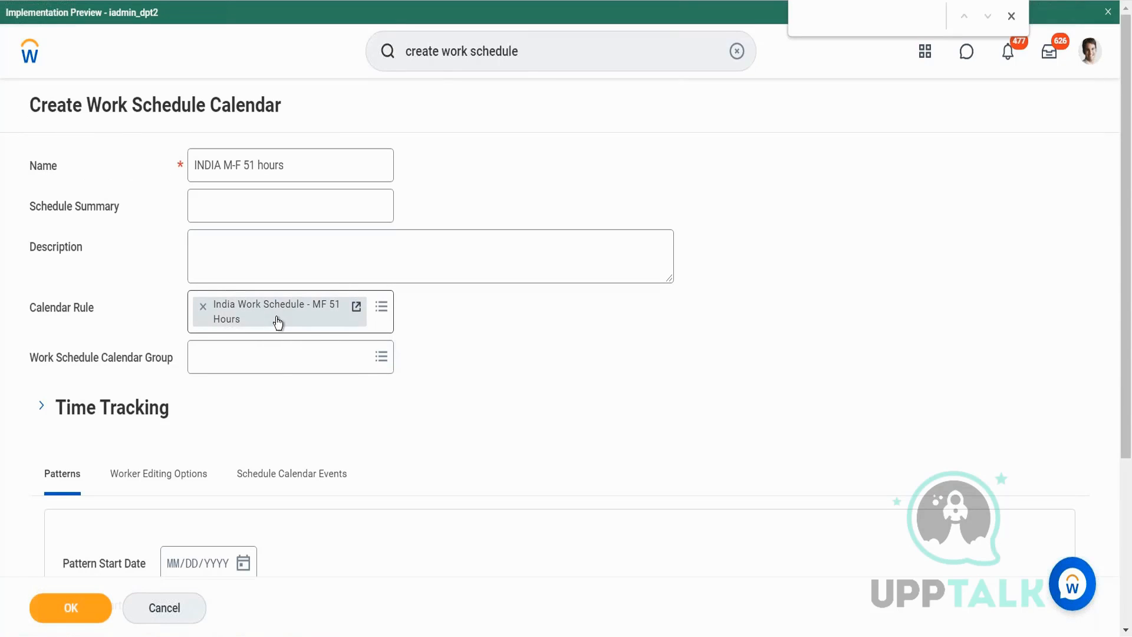
- Expand the calendar's Time Tracking settings and look through the available Day Breaker times, leaving the selection as it is
key(Tab)
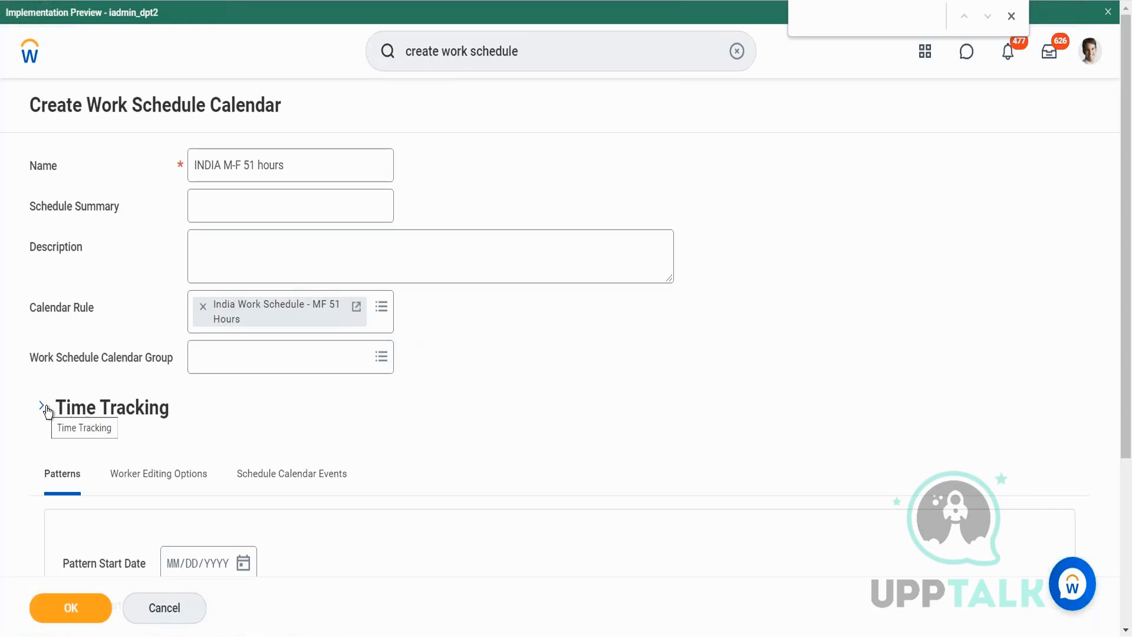
click(45, 408)
scroll(176, 406, down, 3)
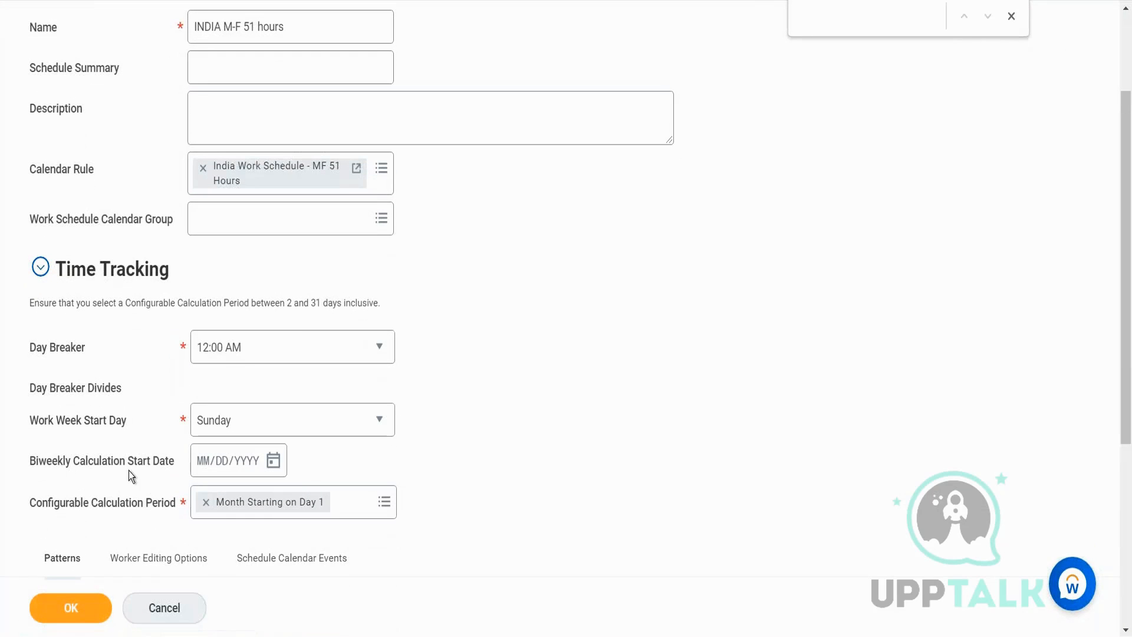
click(283, 347)
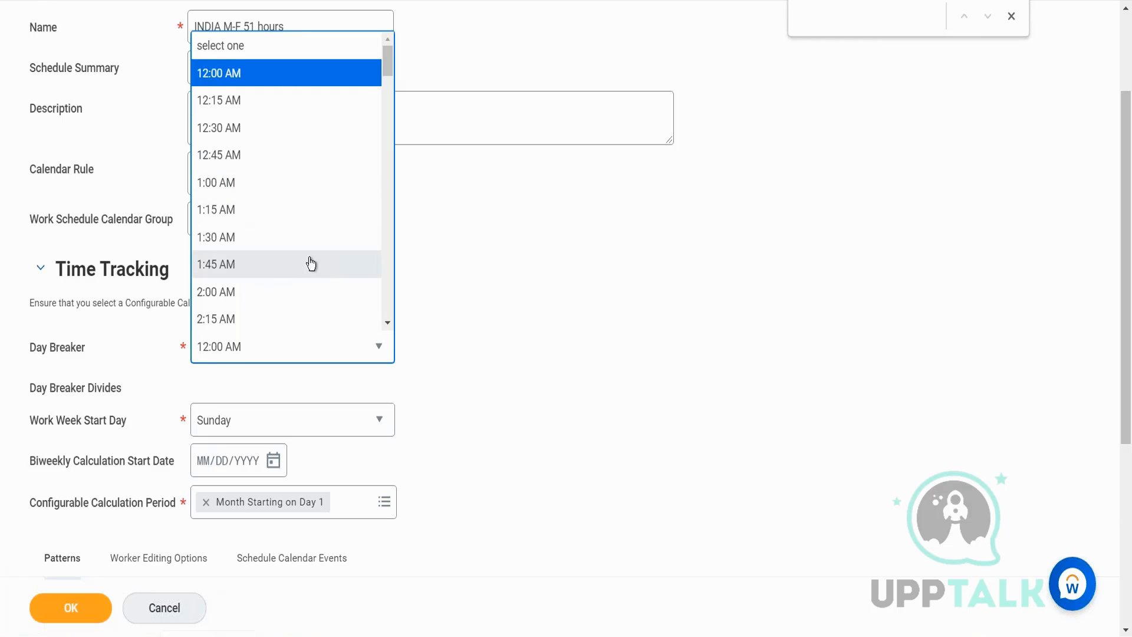
click(437, 310)
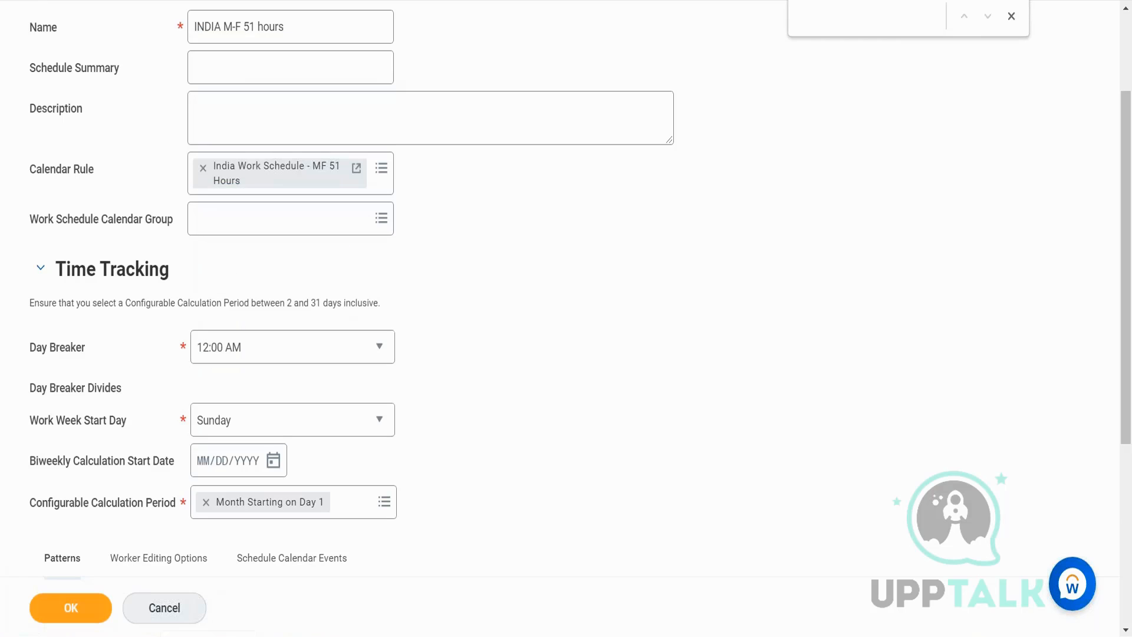
- Try Monday and Sunday as the Work Week Start Day, ending with Monday selected
click(255, 438)
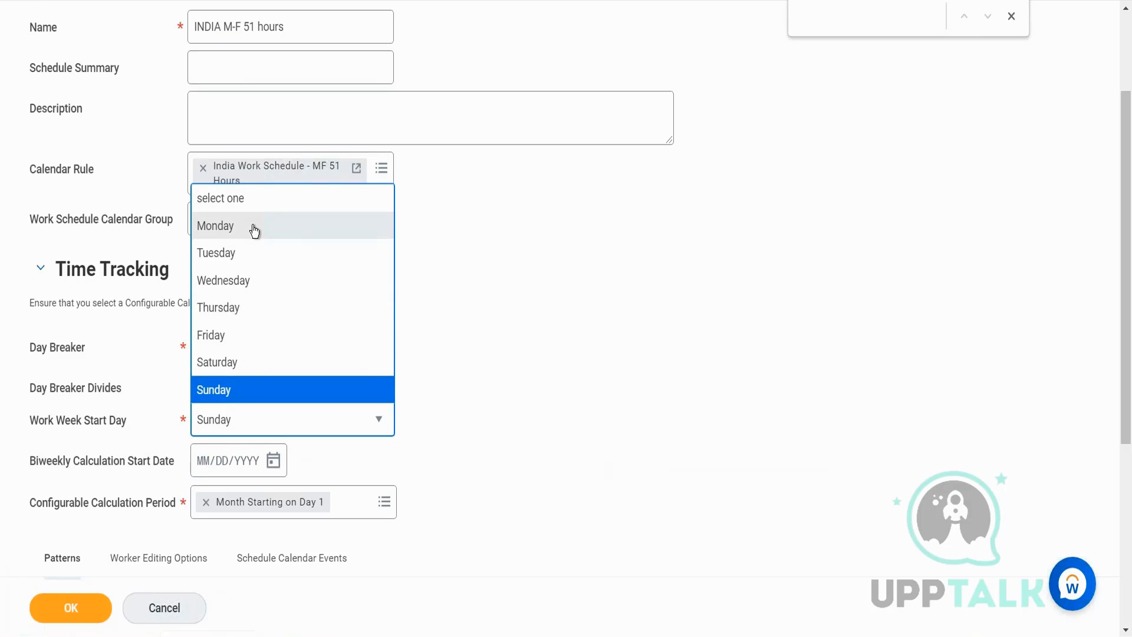
click(255, 230)
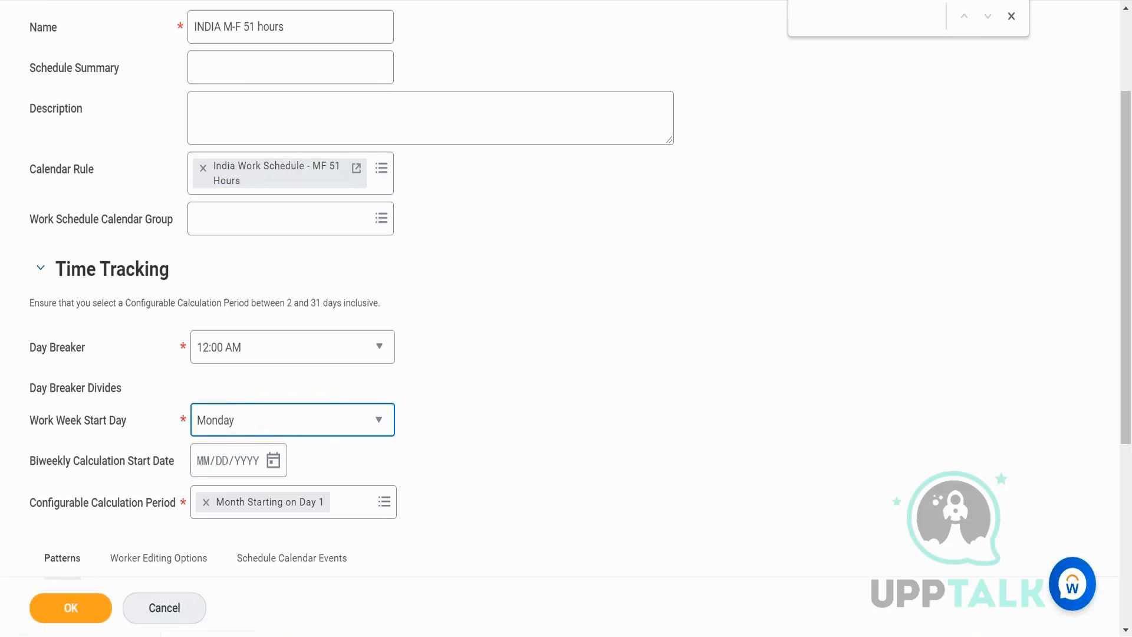
click(252, 429)
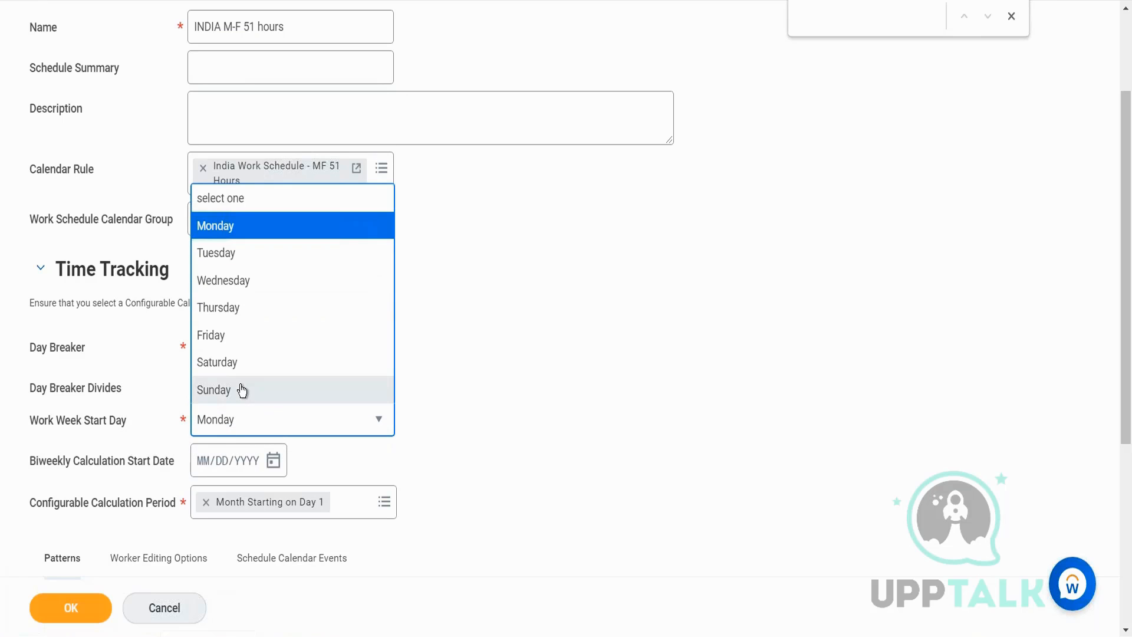
click(241, 391)
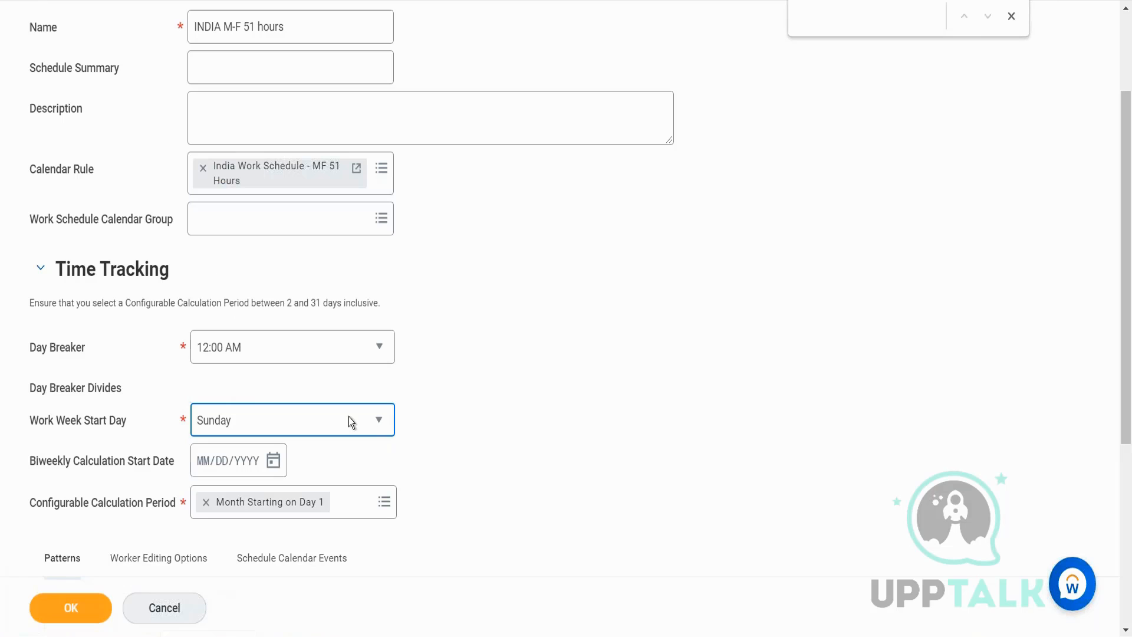
click(353, 422)
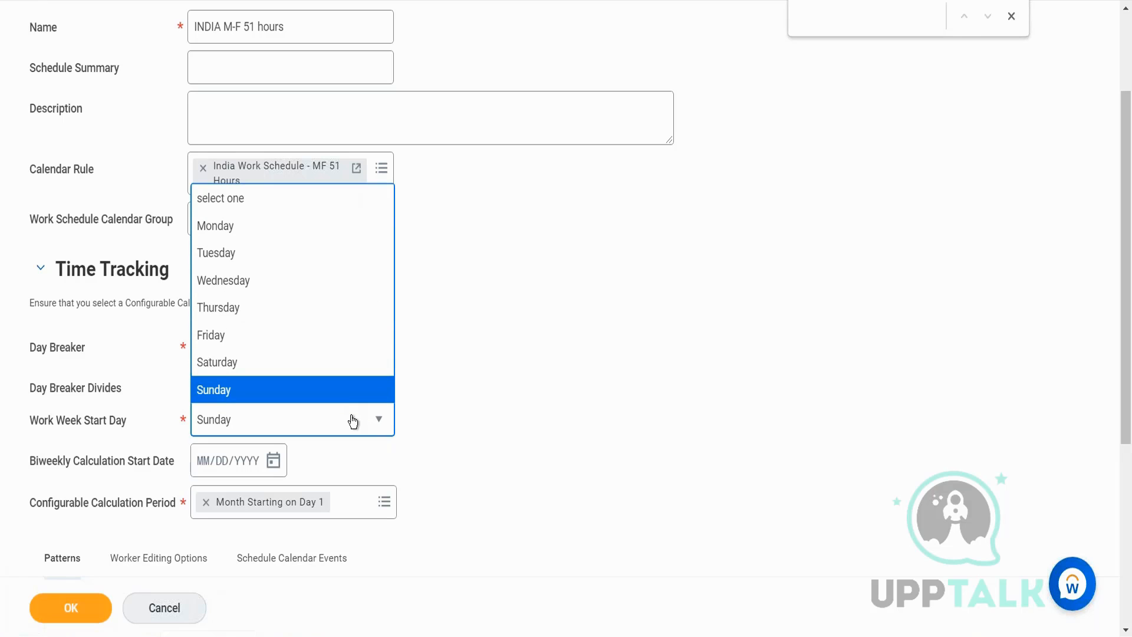
click(324, 395)
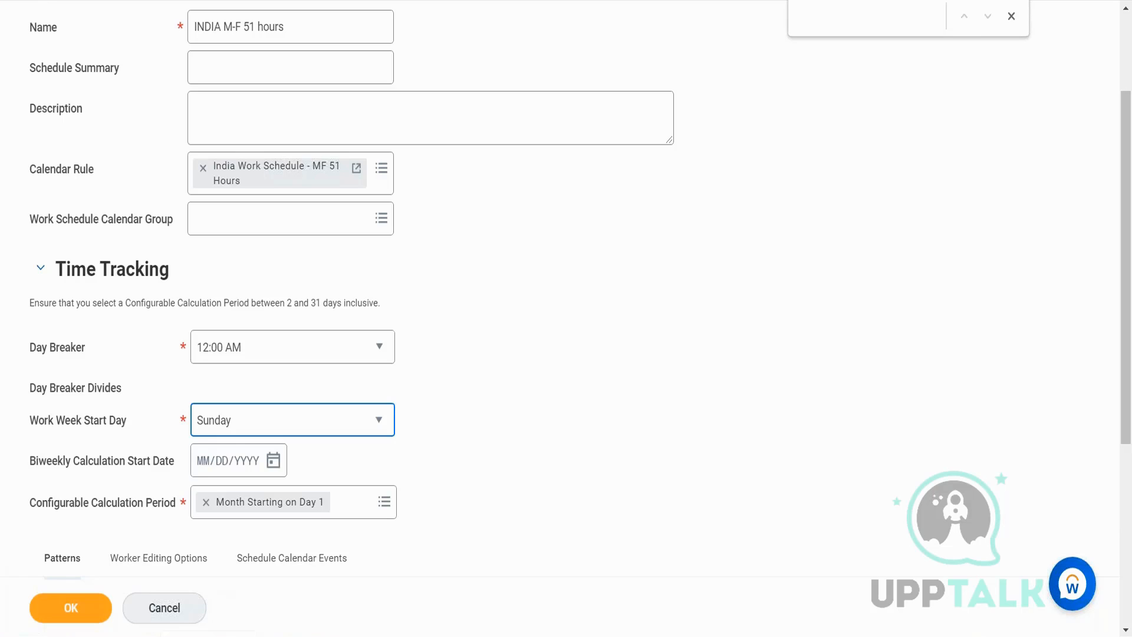
click(323, 420)
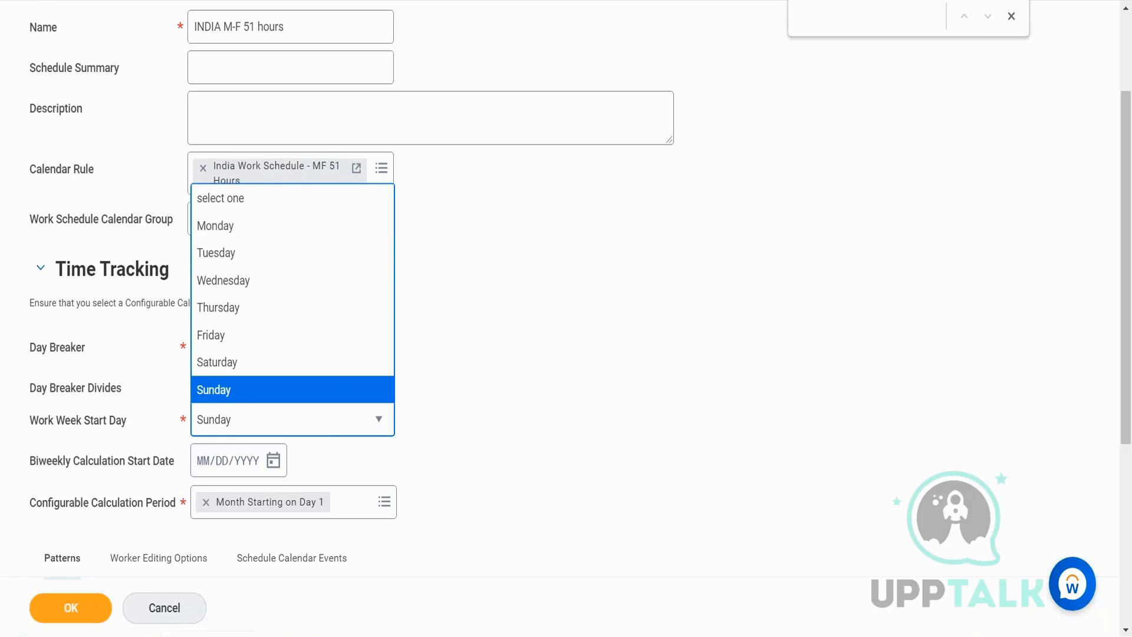
click(256, 234)
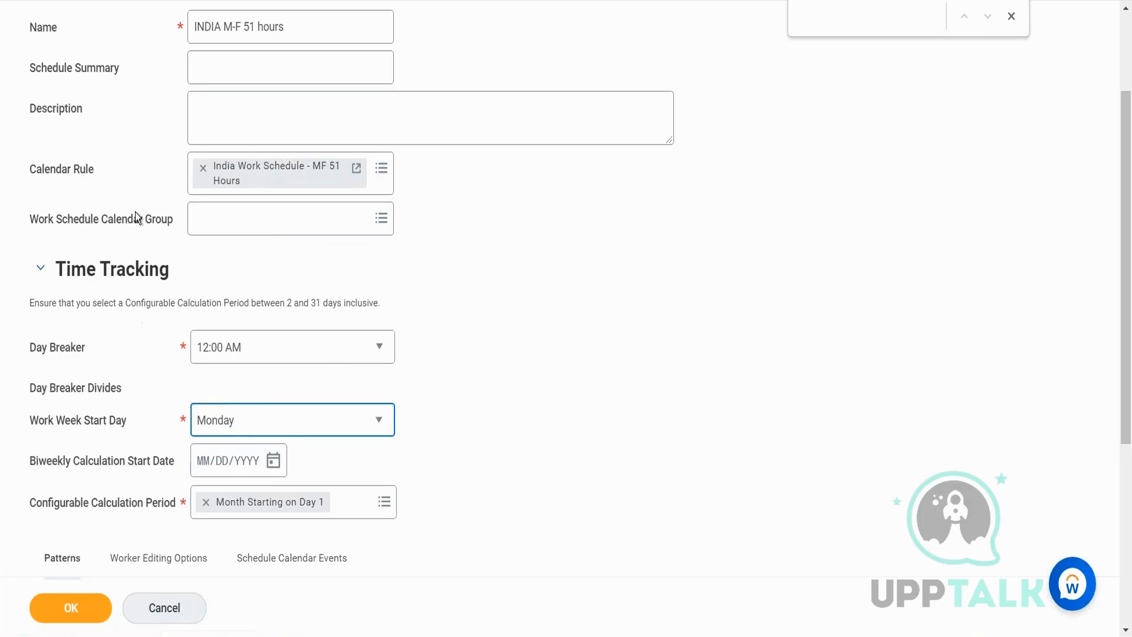
- Duplicate the calendar form's browser tab, and start a global search for "view" in the copy before clearing it
right_click(126, 0)
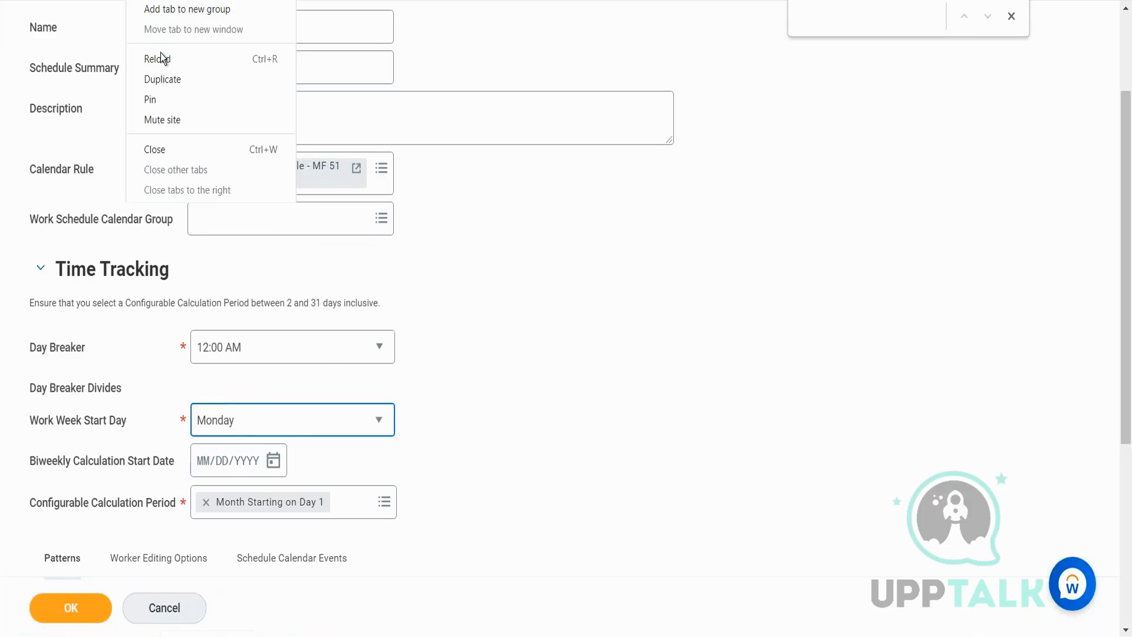
click(164, 85)
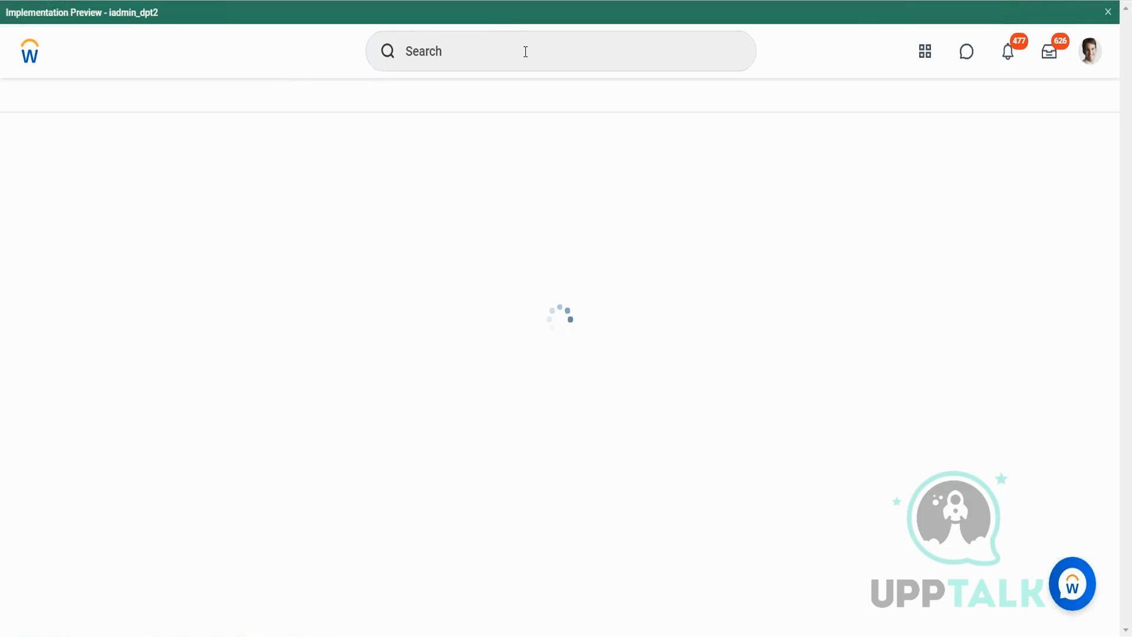
click(488, 60)
text(view)
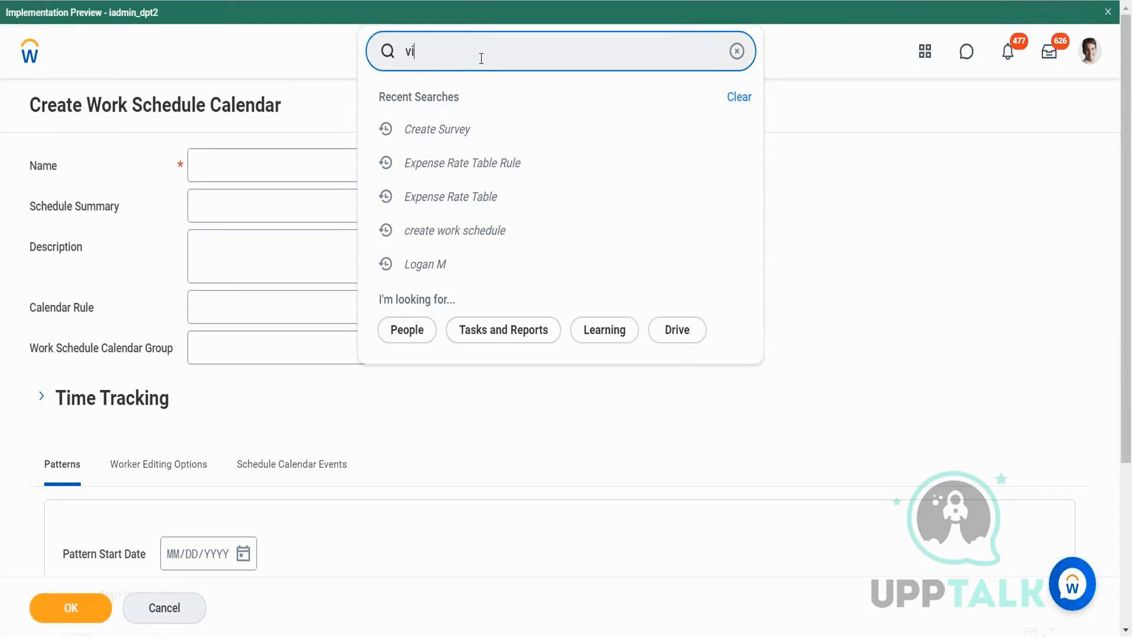
key(BackSpace)
key(BackSpace)
key(BackSpace)
key(BackSpace)
- Open the signed-in worker's profile in the duplicate and go to its Time and Leave action Enter My Time
click(1088, 53)
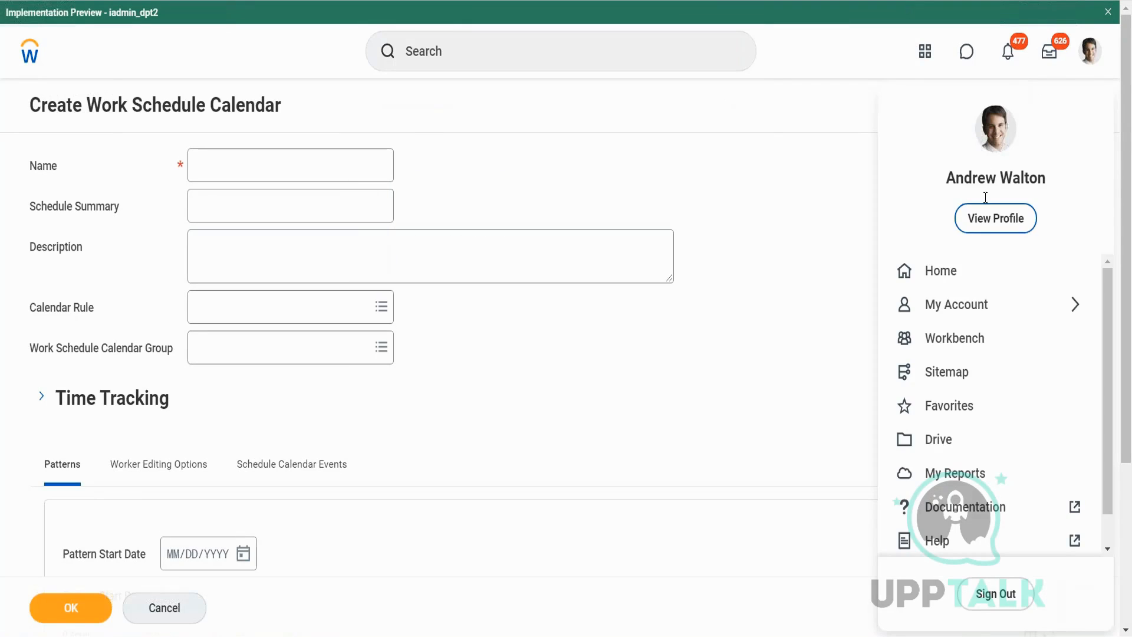
click(766, 221)
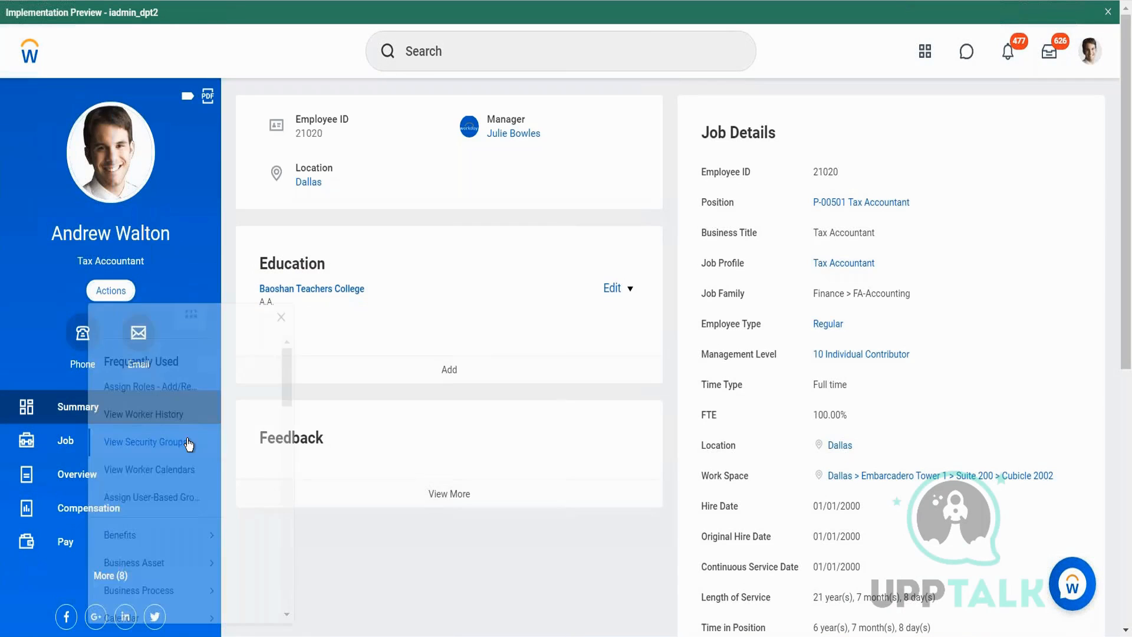
scroll(177, 434, down, 5)
scroll(174, 436, down, 5)
mouse_move(201, 503)
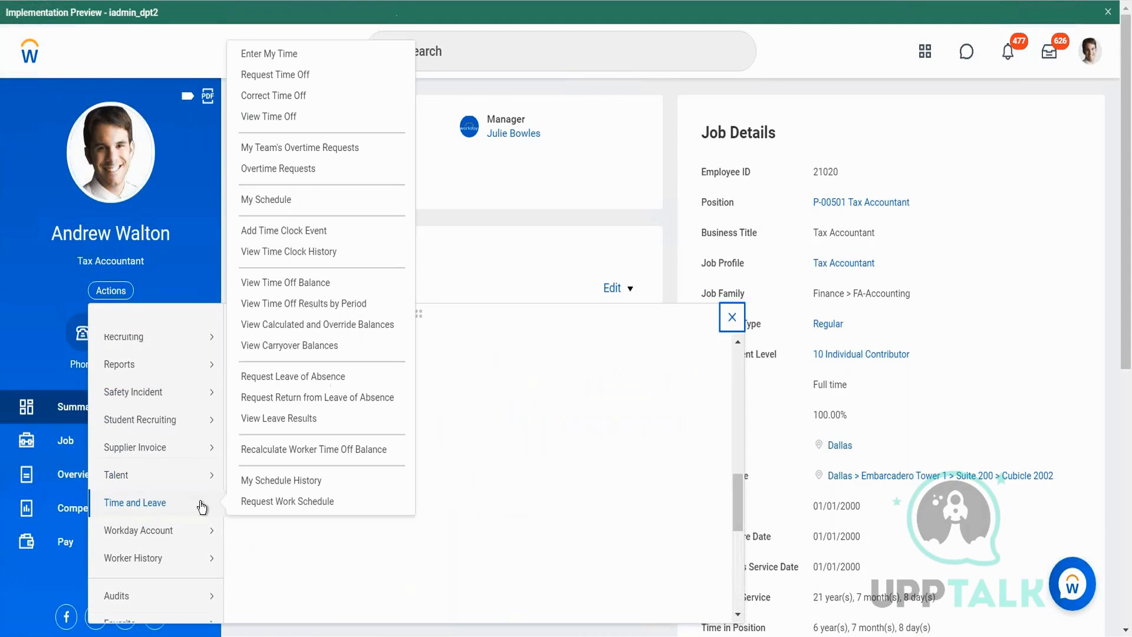
click(268, 53)
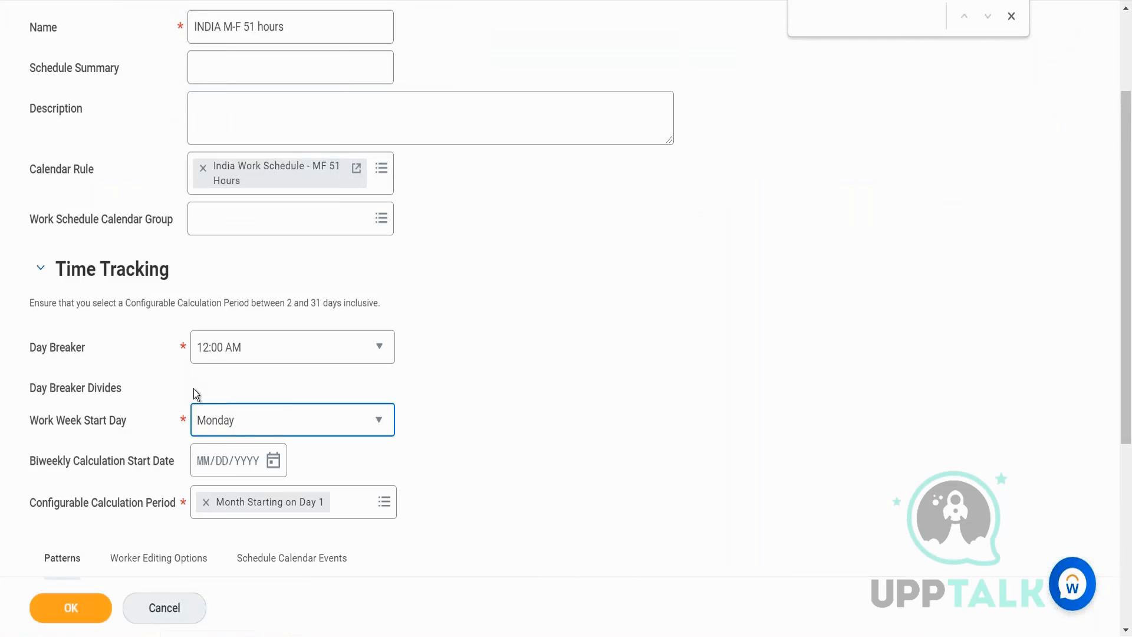
- Return to the India calendar form and set its Work Week Start Day to Sunday
click(243, 431)
click(227, 392)
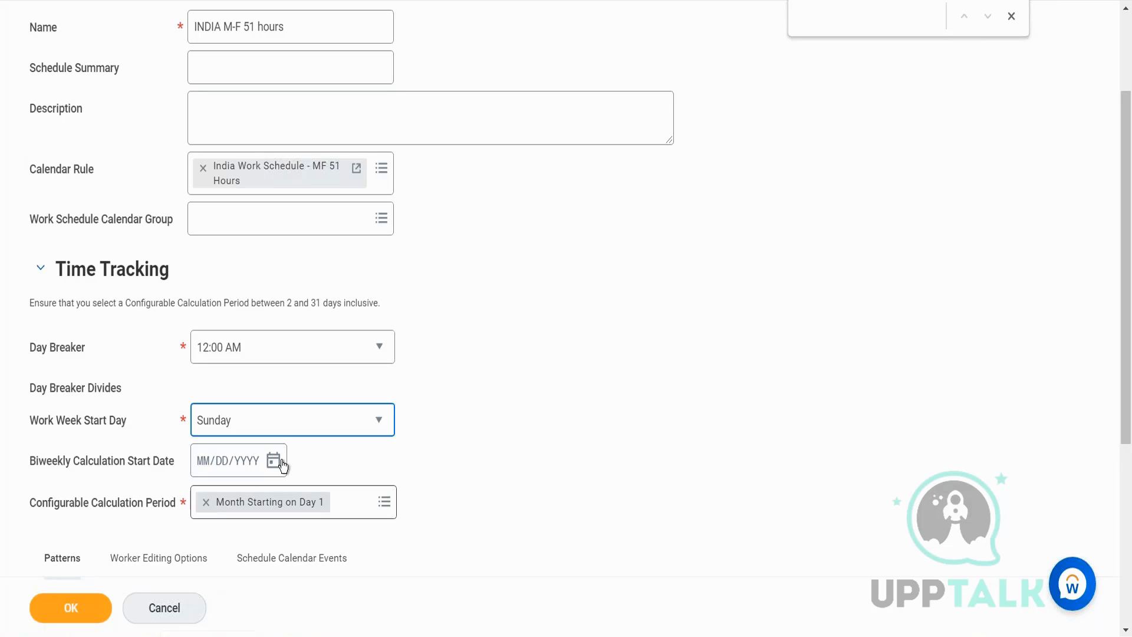
scroll(419, 450, down, 1)
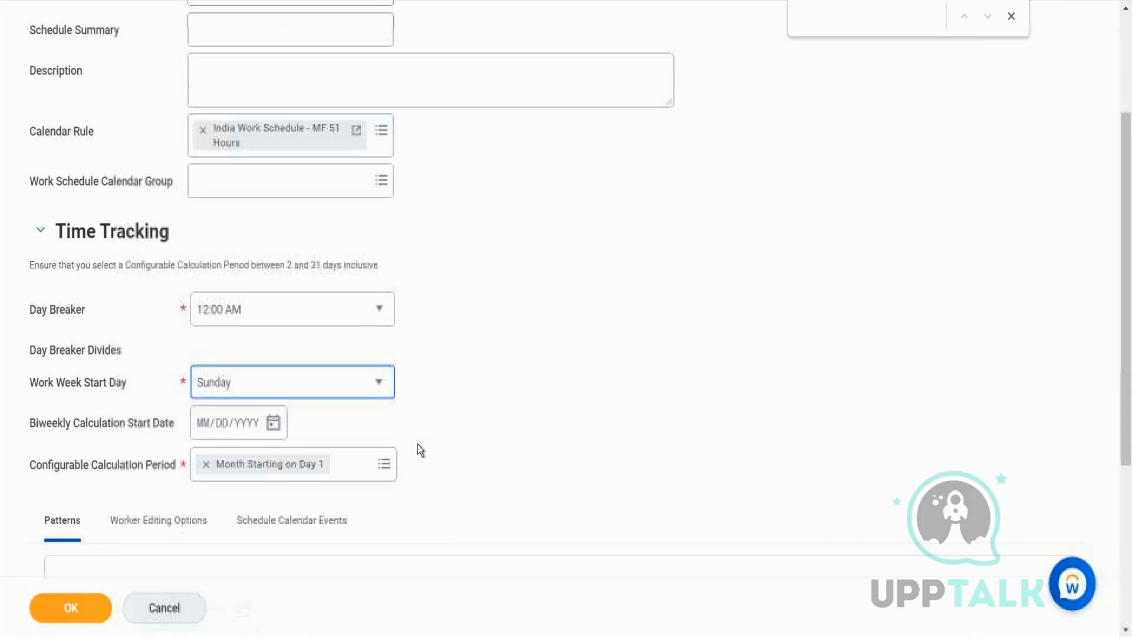